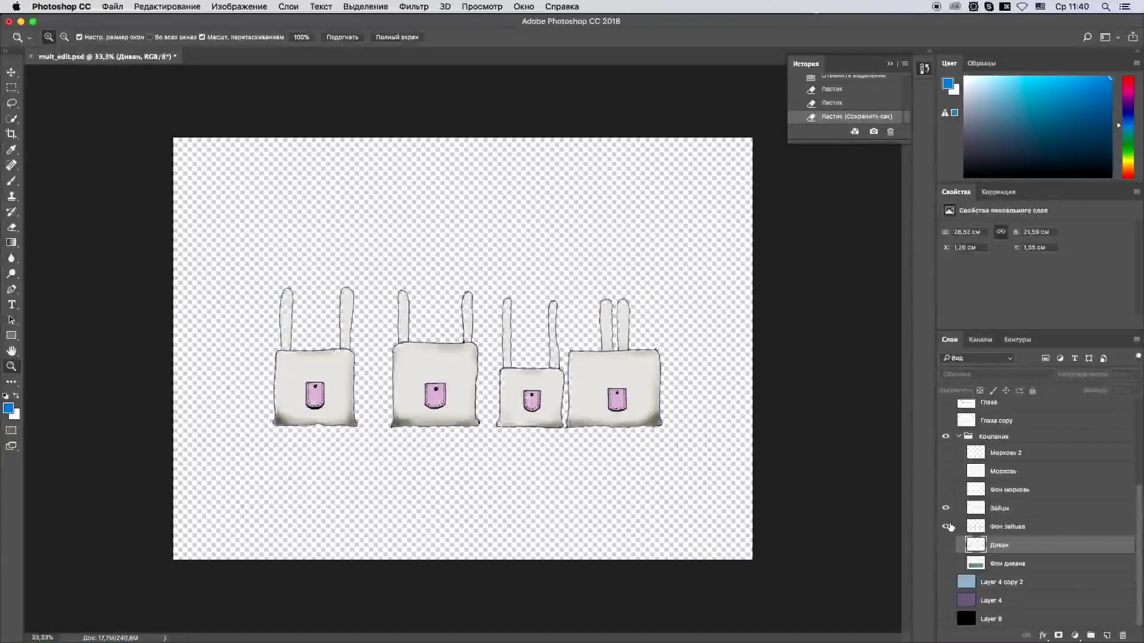
Merge the Зайцы outlines into the Фон зайцев layer and paste the first bunny into a new document
left_click(365, 422)
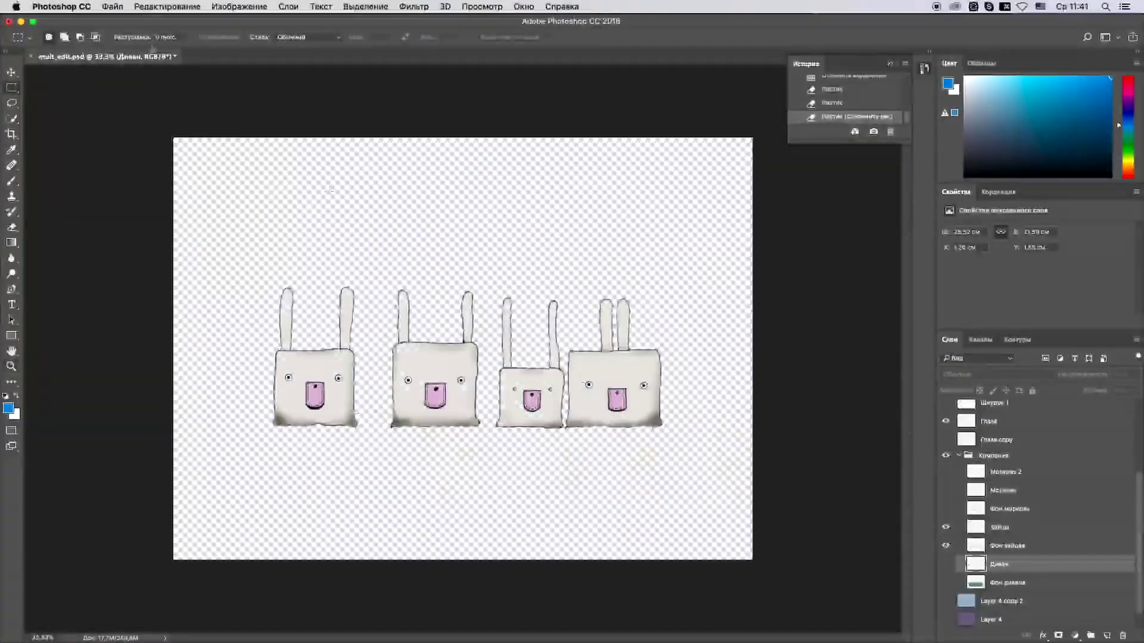
key("super+e")
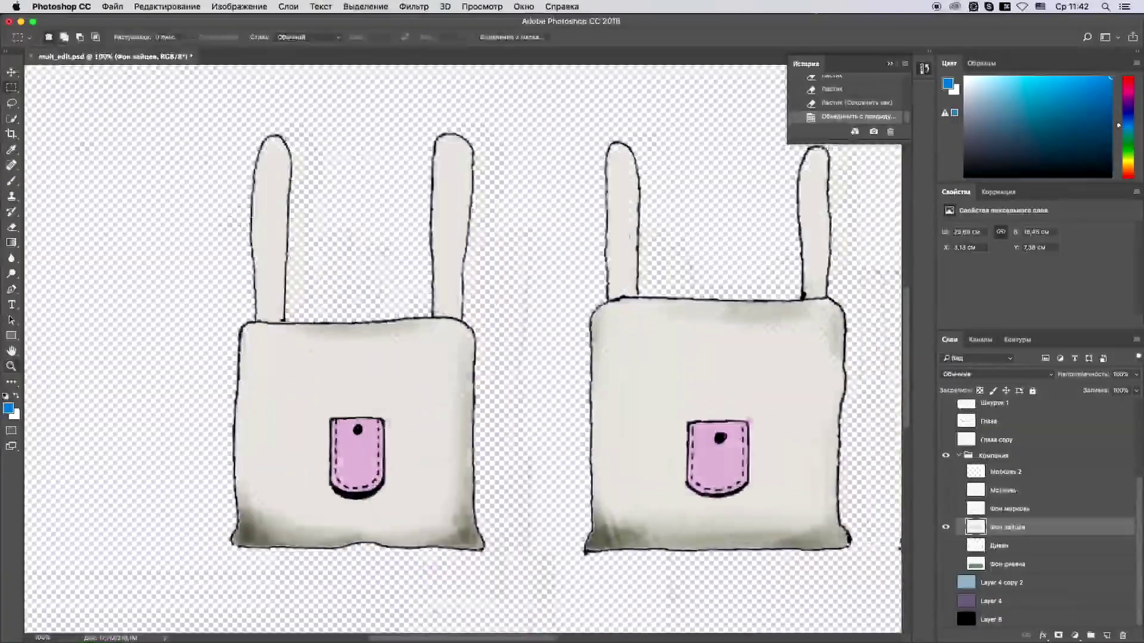
key("super+n")
key("Return")
key("super+v")
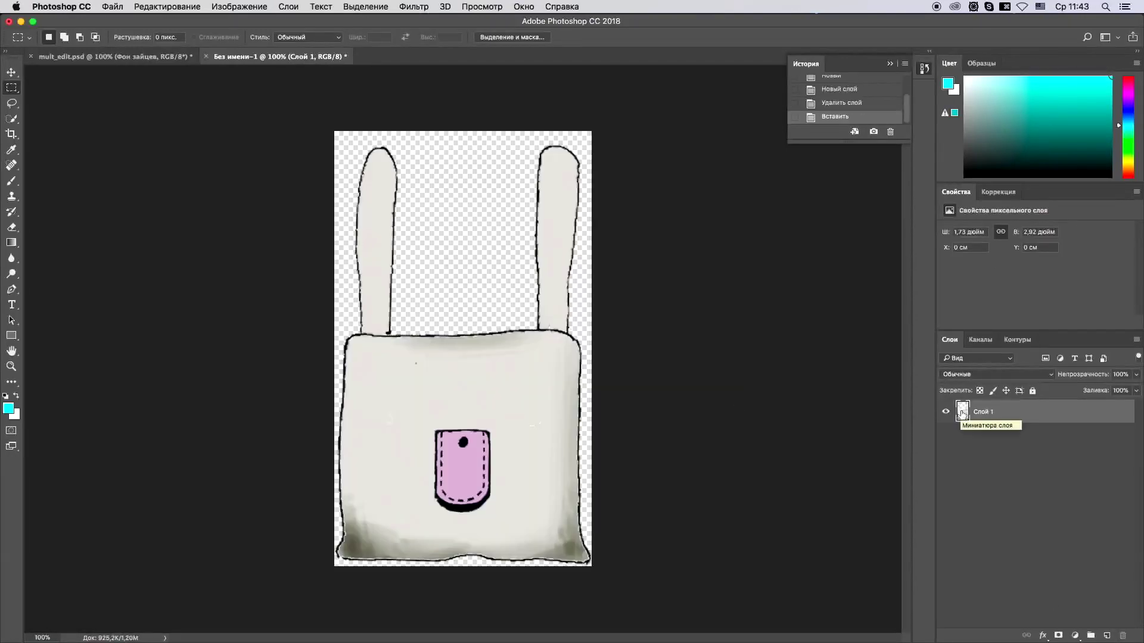
Clean up stray marks on the first bunny's body with the Clone Stamp
key("super+d")
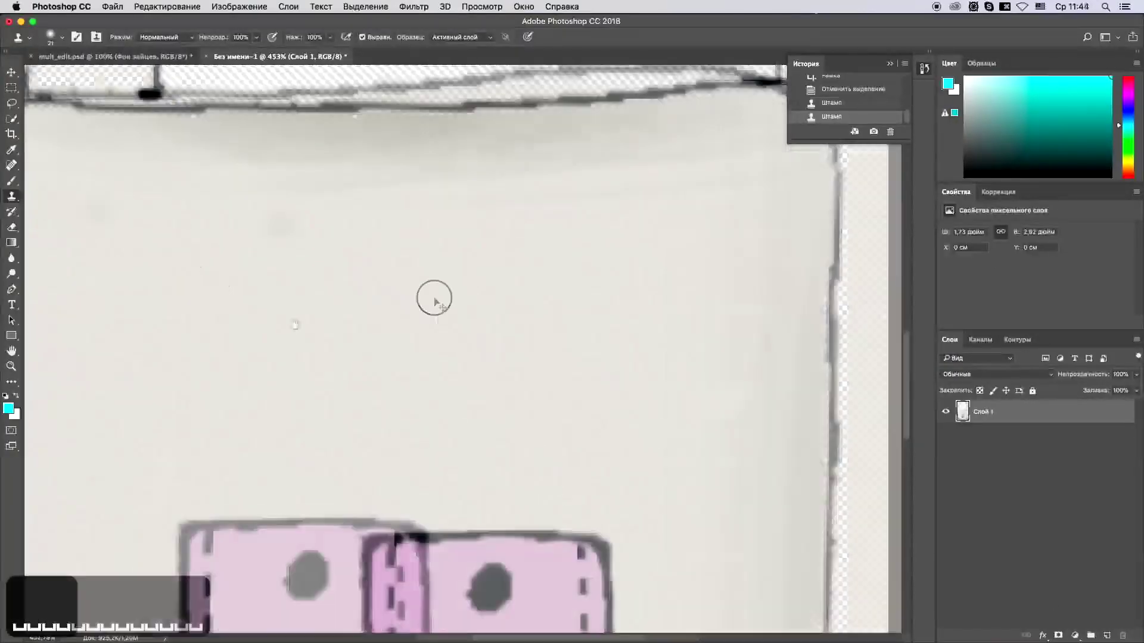
left_click_drag(434, 298, 227, 348)
key("z")
left_click_drag(429, 316, 221, 181)
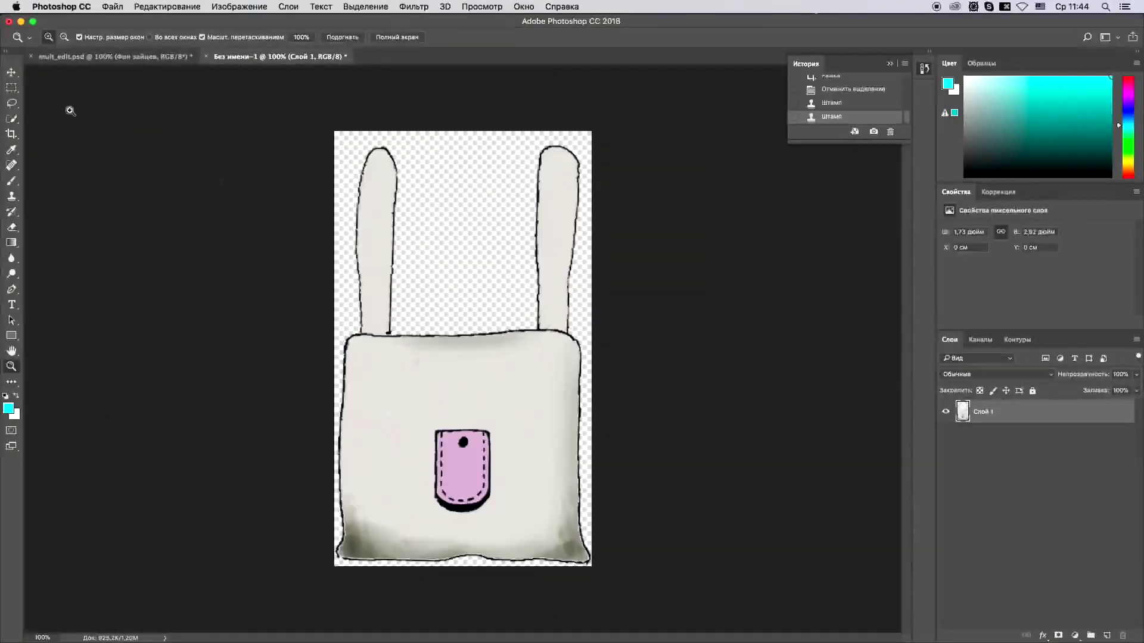
Create a new 84 × 360 px, 250 ppi RGB document for the first bunny's copied ear
key("super+n")
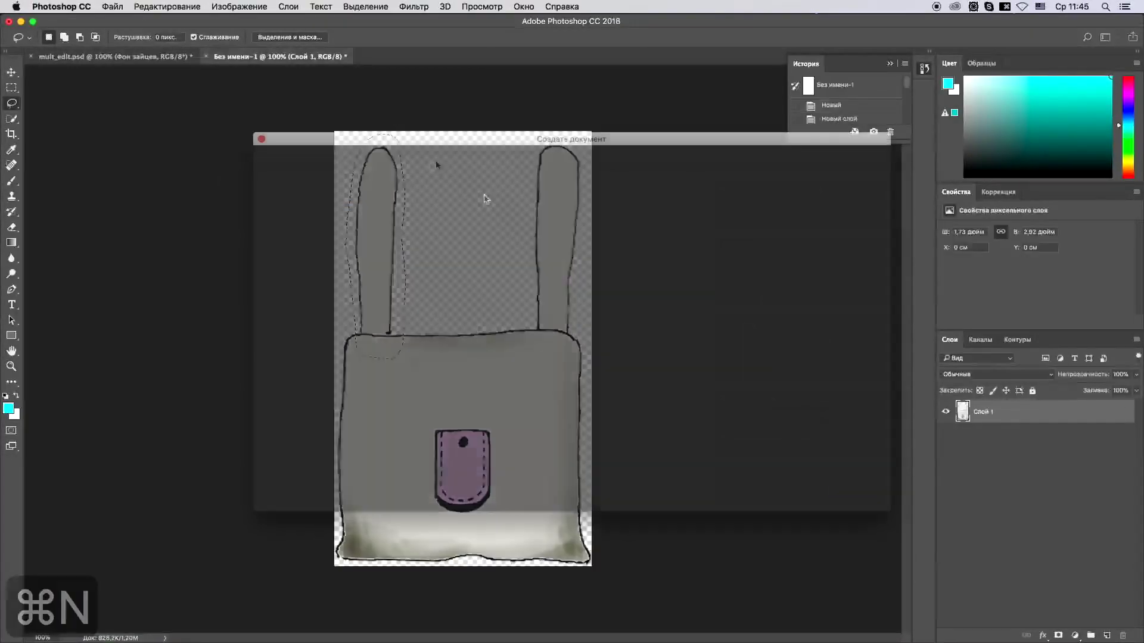
left_click(788, 379)
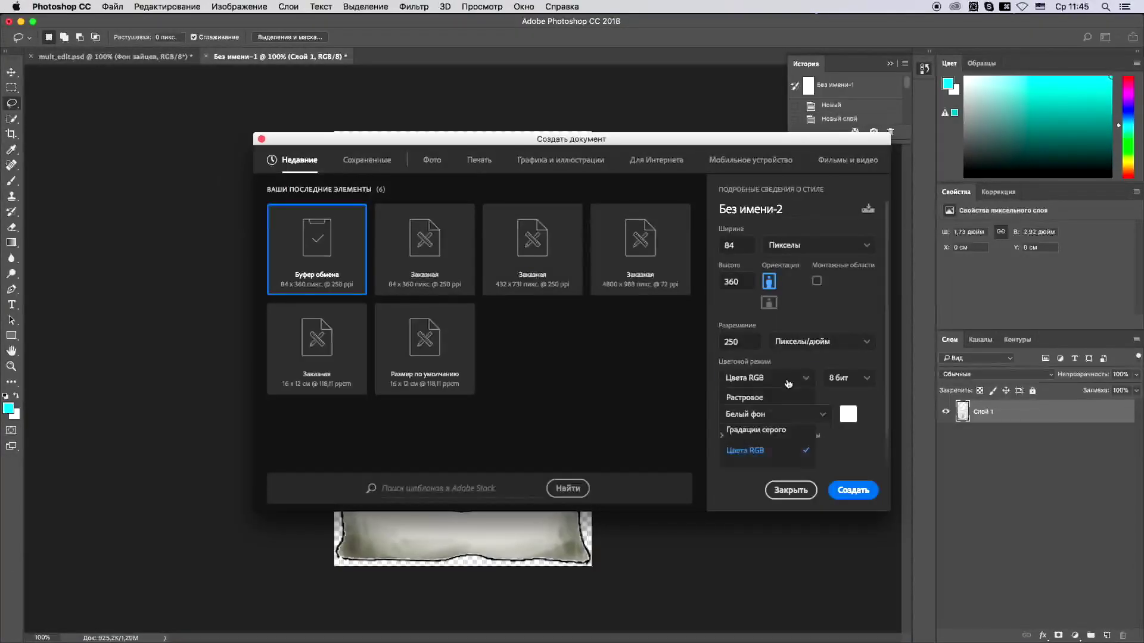
left_click(858, 491)
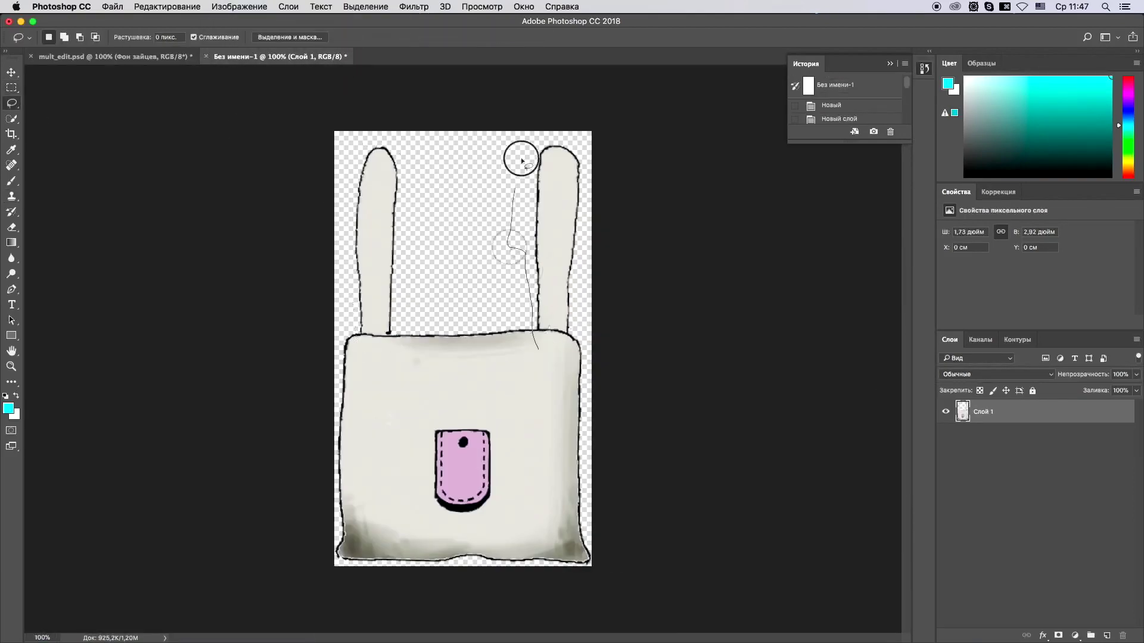
Separate the first bunny's other ear into its own document and crop the remaining earless body
right_click(521, 244)
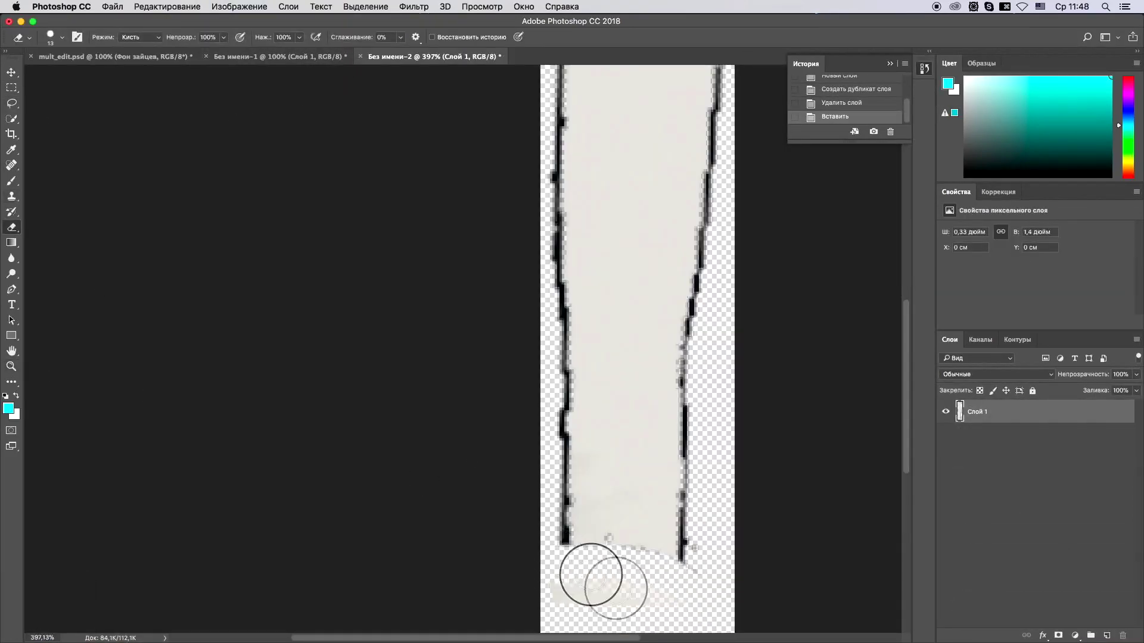
left_click(239, 6)
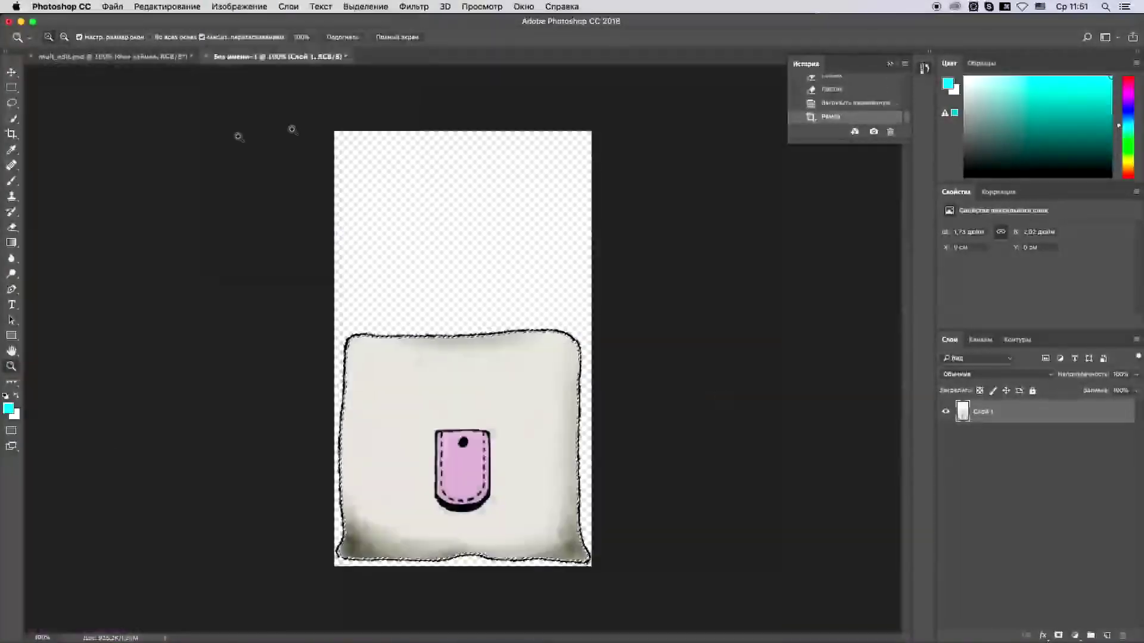
key("super+d")
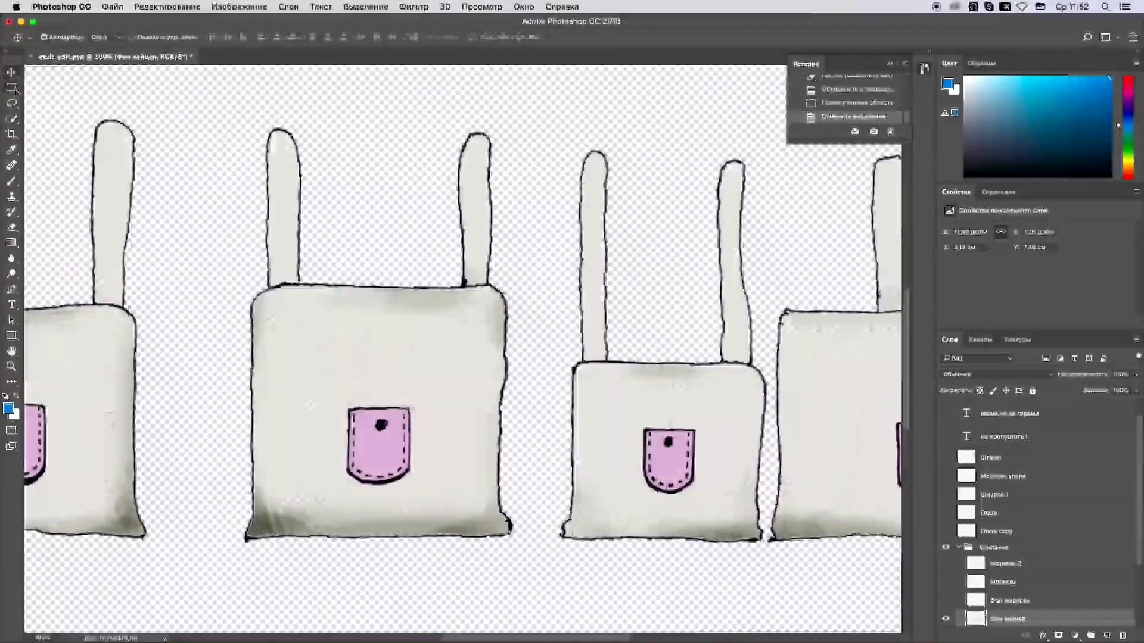
Copy the second bunny from mult_edit.psd into a new document, converting the profile to preserve colours
left_click_drag(240, 115, 518, 542)
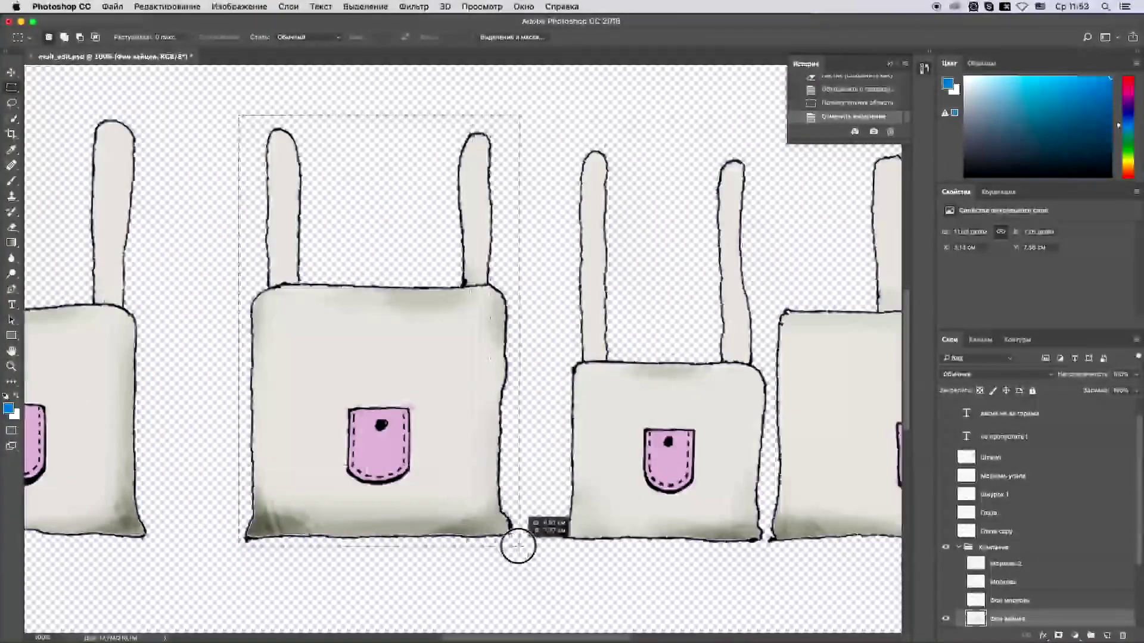
key("super+n")
key("super+v")
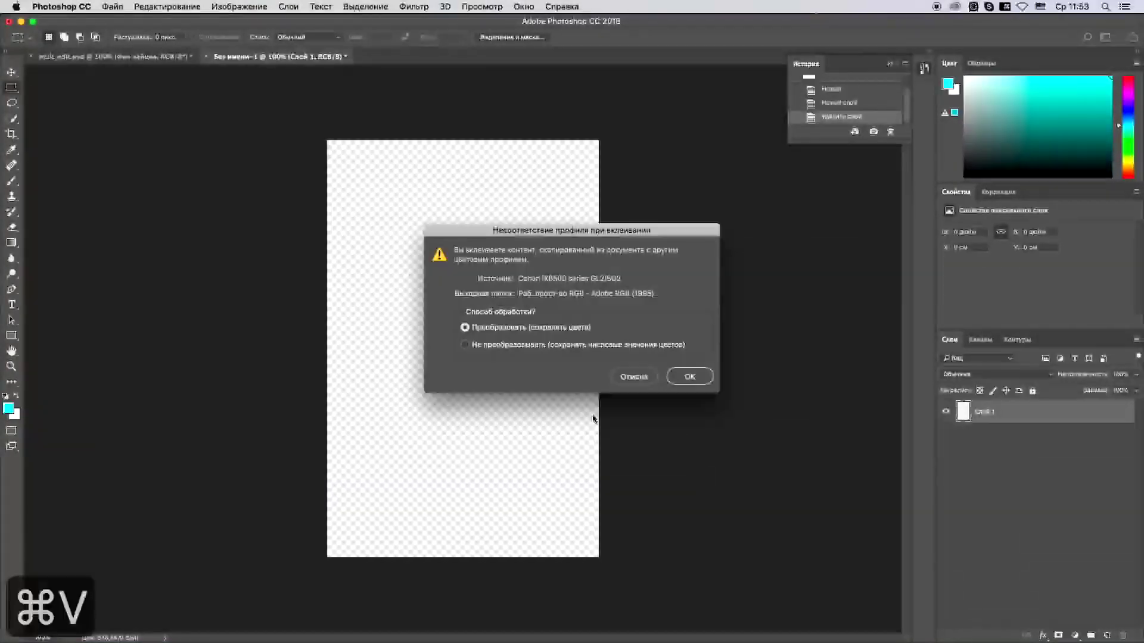
key("Return")
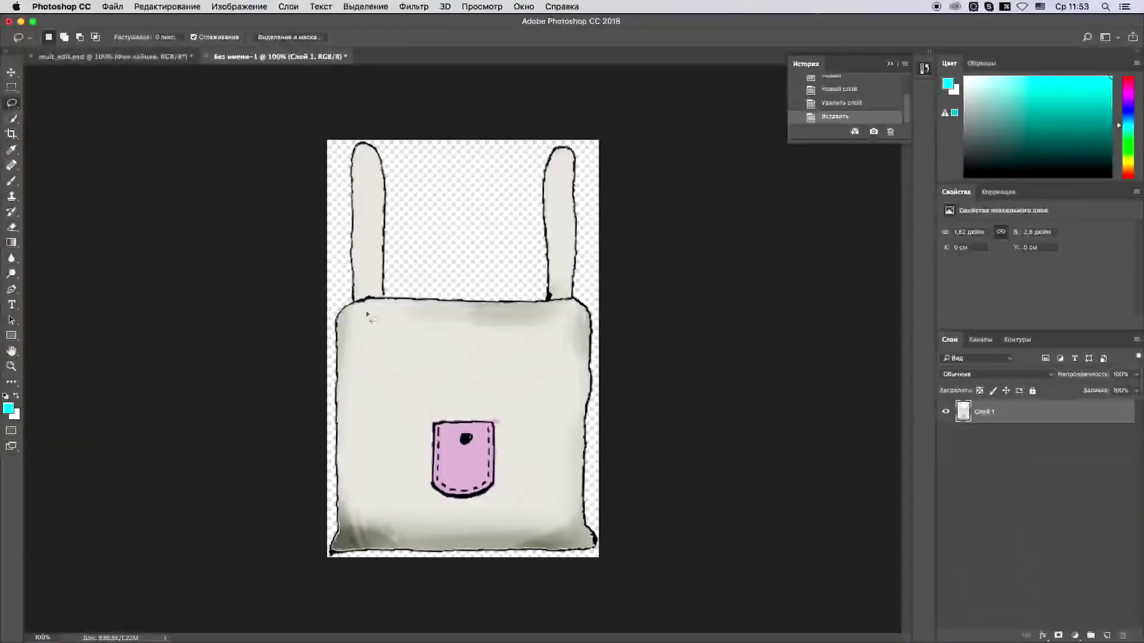
Copy each of the second bunny's ears into its own new document
key("super+n")
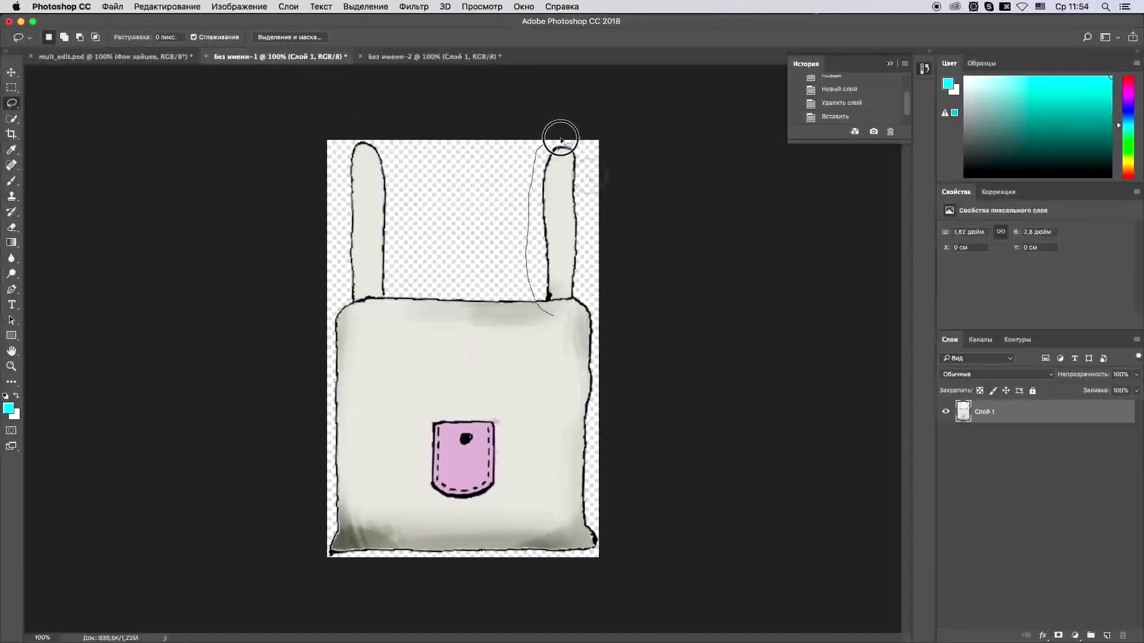
left_click_drag(560, 140, 554, 313)
key("super+c")
key("super+n")
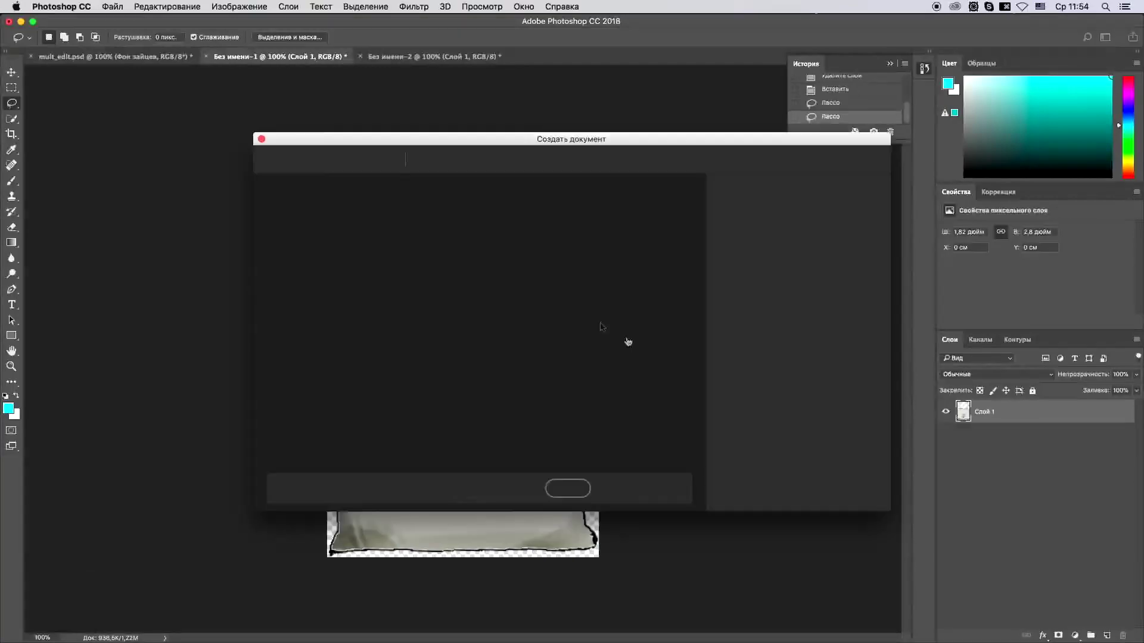
key("Return")
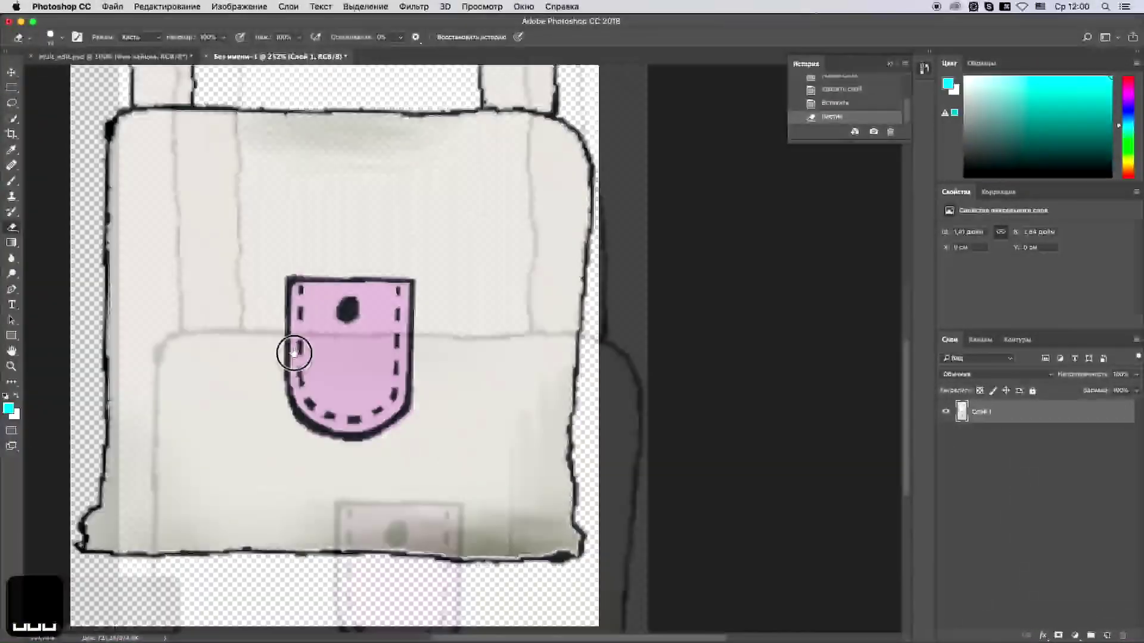
Erase the leftovers around the third bunny's body and crop its document closer to the body
key("z")
key("super+1")
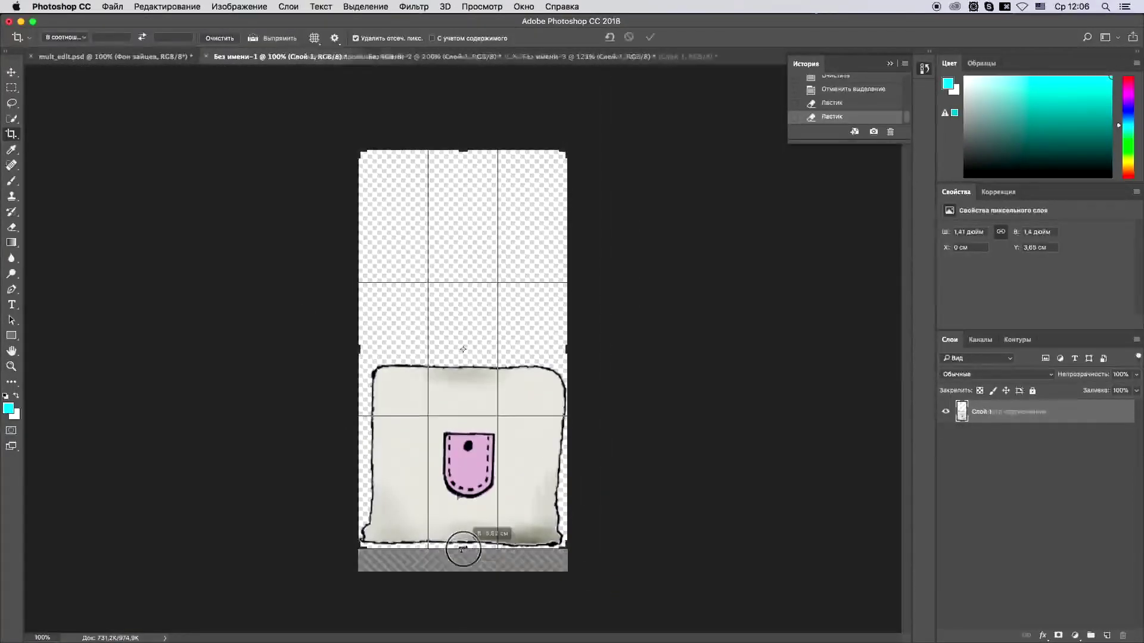
key("super+d")
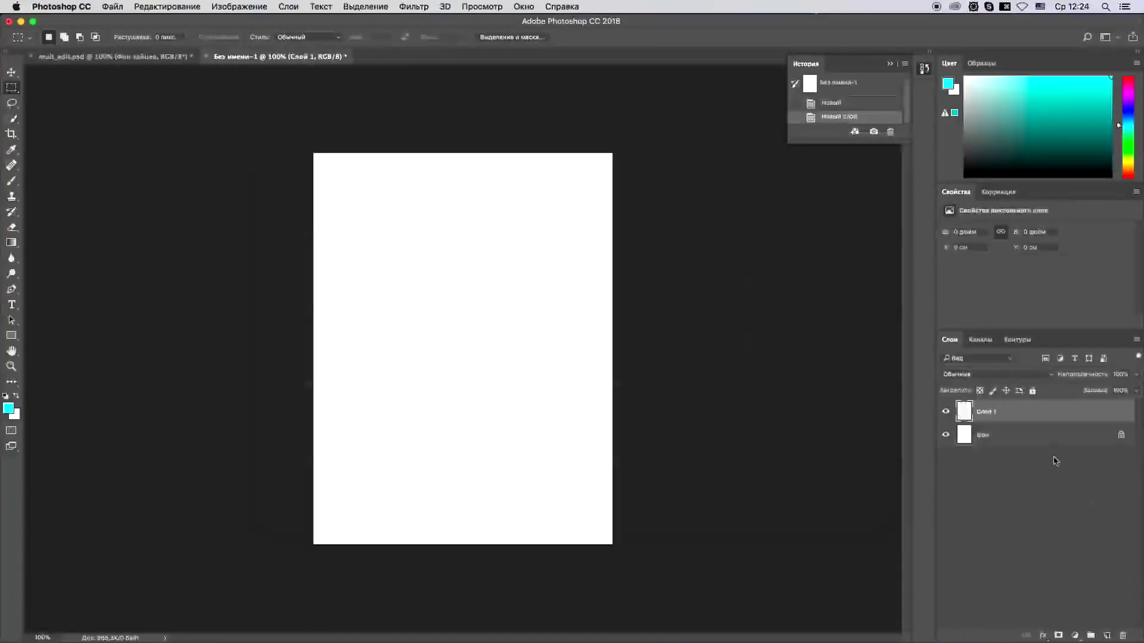
Paste the fourth bunny into its new document and copy its ears into separate new documents
key("super+v")
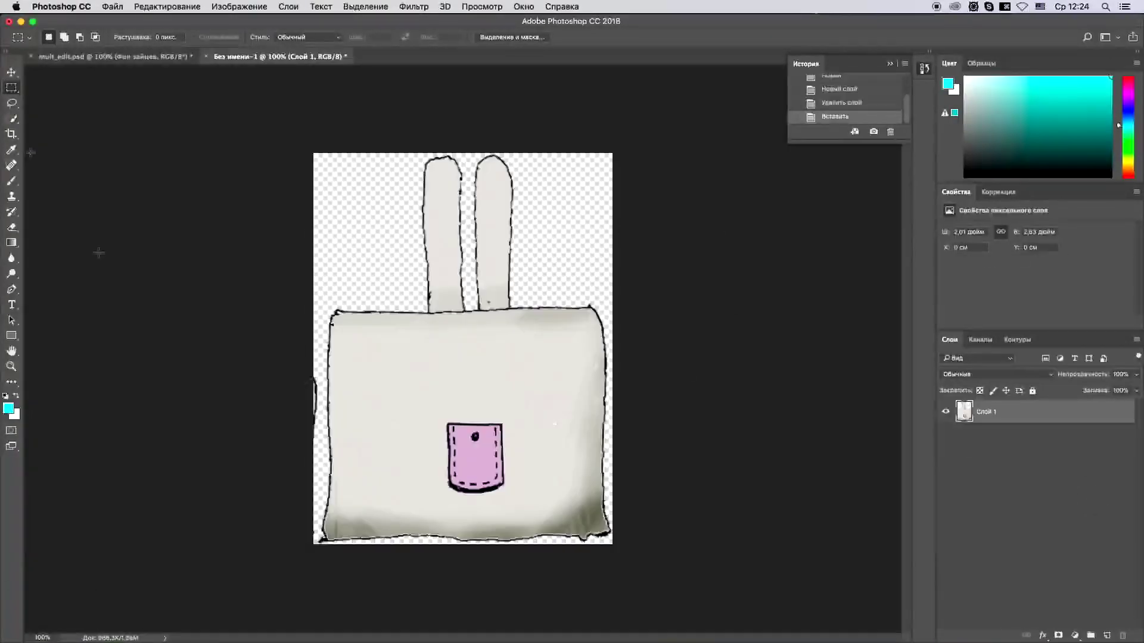
key("super+c")
key("super+n")
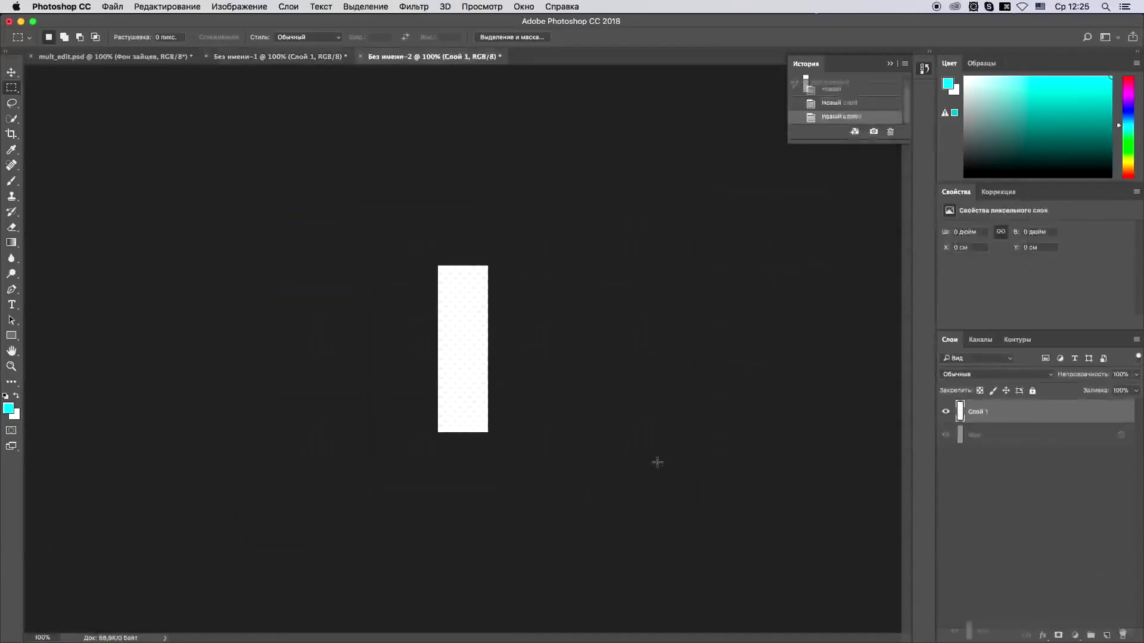
left_click(854, 490)
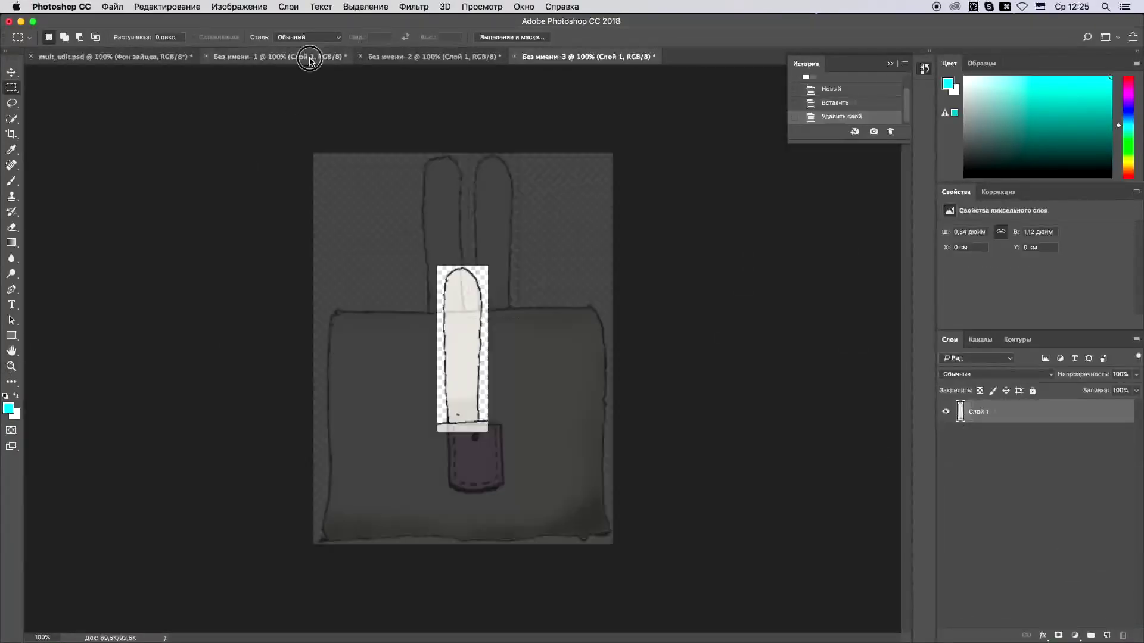
Delete the fourth bunny's ears, erase the remaining stubs, and crop the document to the body
key("Delete")
key("super+d")
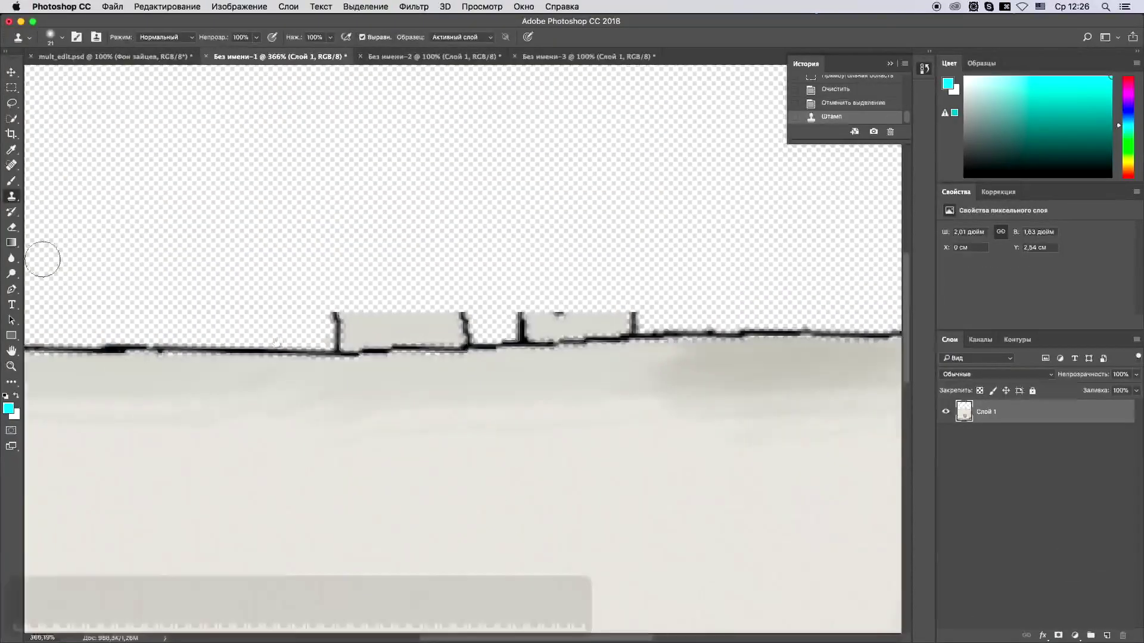
key("e")
left_click_drag(337, 331, 560, 316)
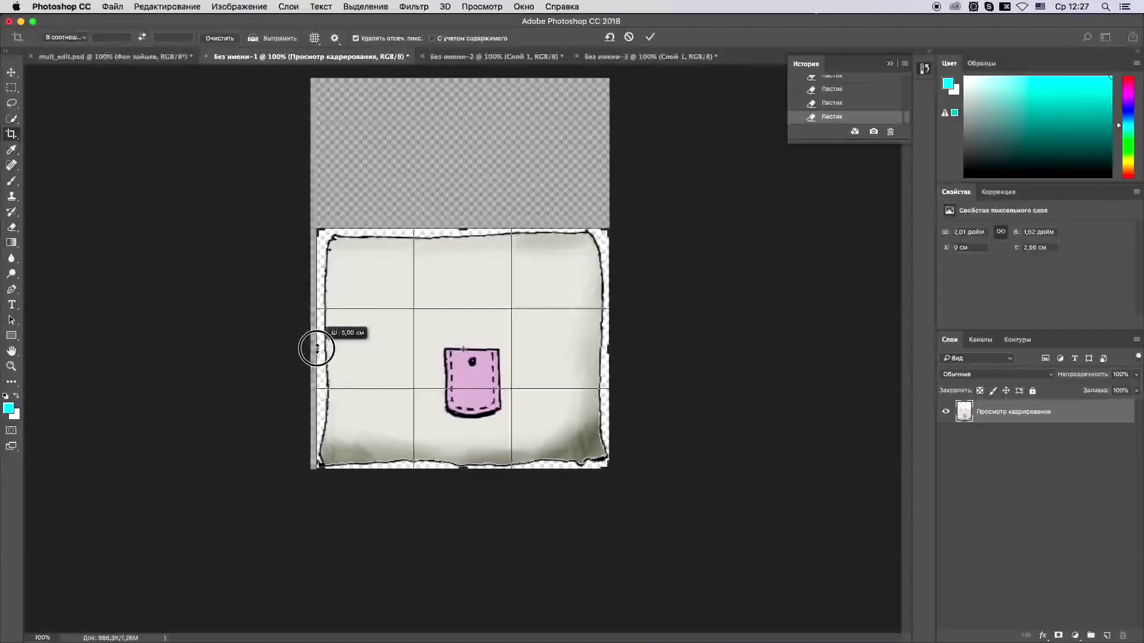
key("Return")
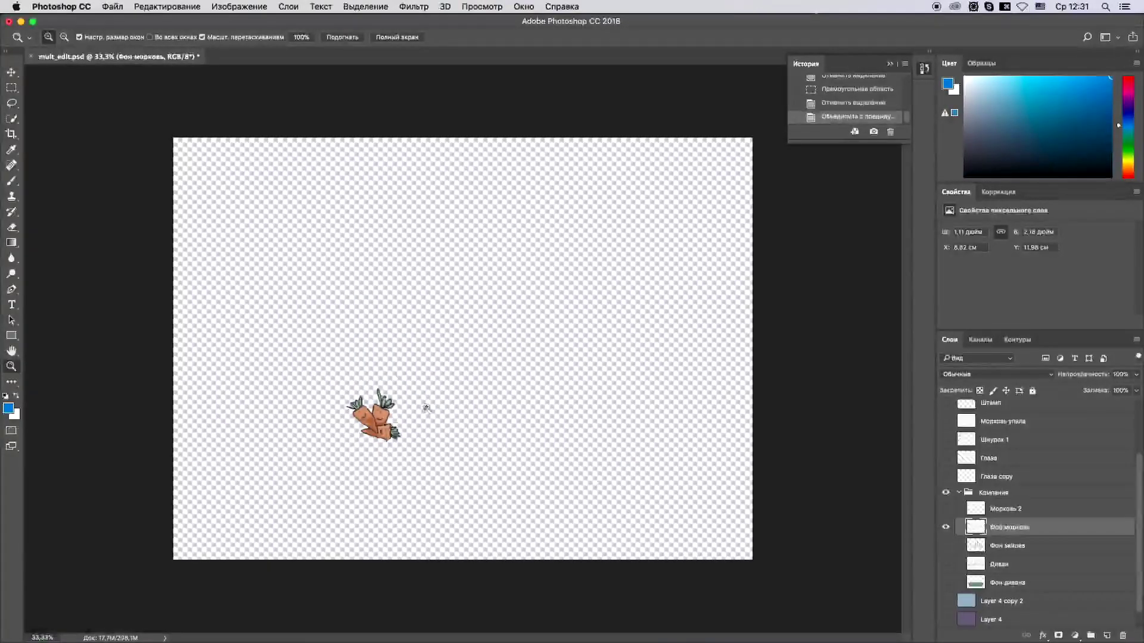
Copy the merged carrot pile and the separate Морковь 2 carrot into their own new documents
key("ctrl+n")
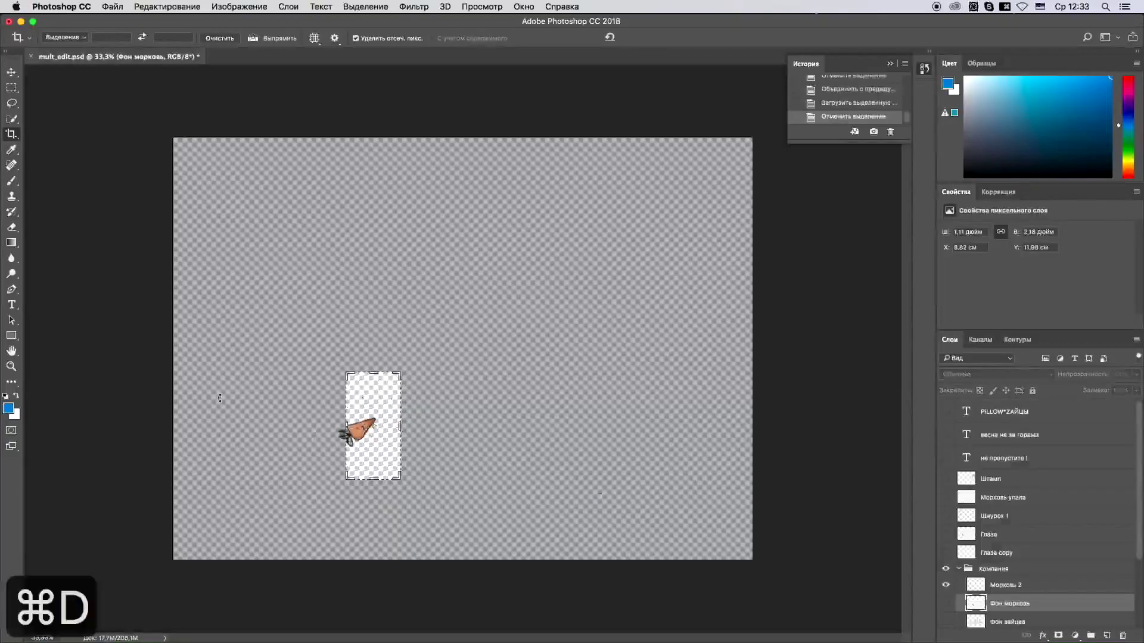
key("ctrl+n")
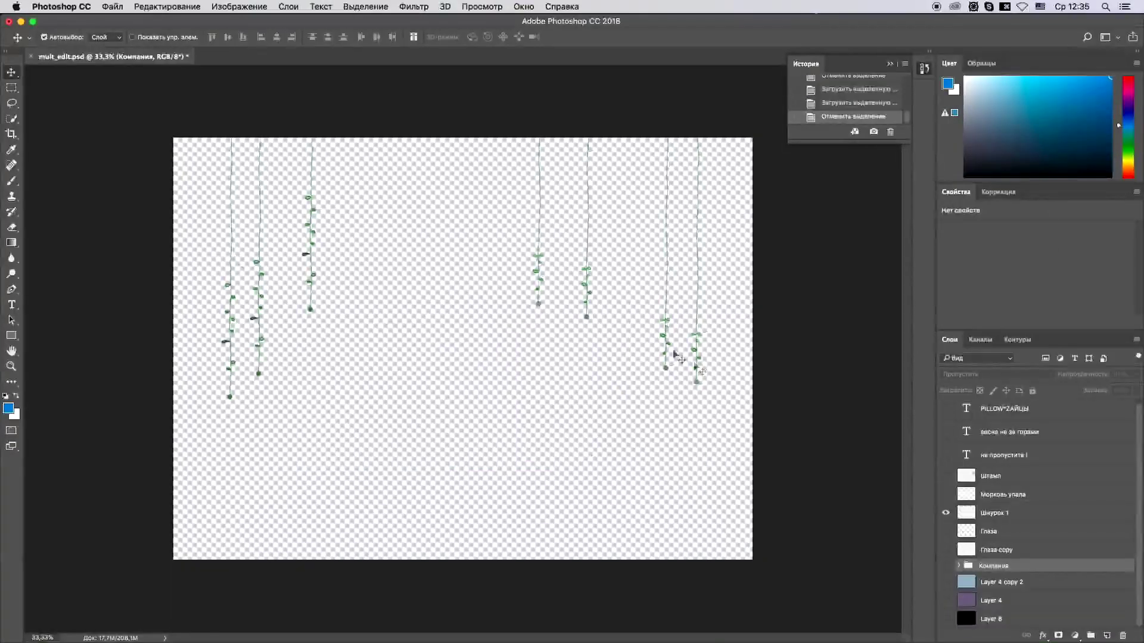
Copy individual hanging vines from the Шнурок 1 layer into their own new documents
key("ctrl+n")
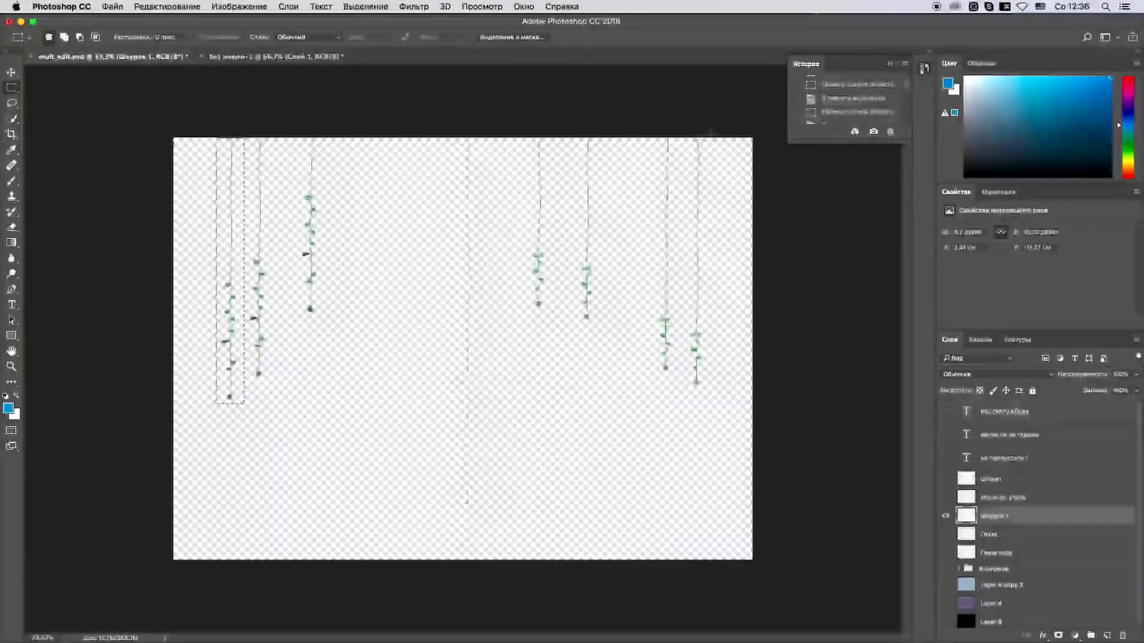
left_click_drag(705, 138, 689, 390)
key("ctrl+c")
key("ctrl+v")
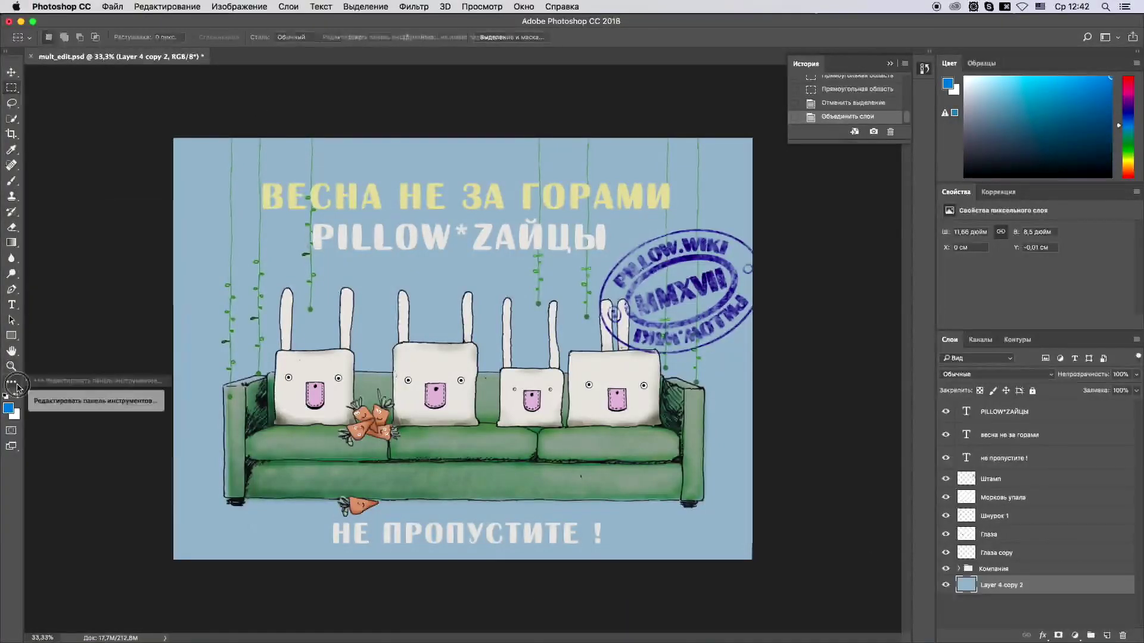
Switch to Moho and scale the divan.png sofa to match the sofa in the reference picture
right_click(613, 388)
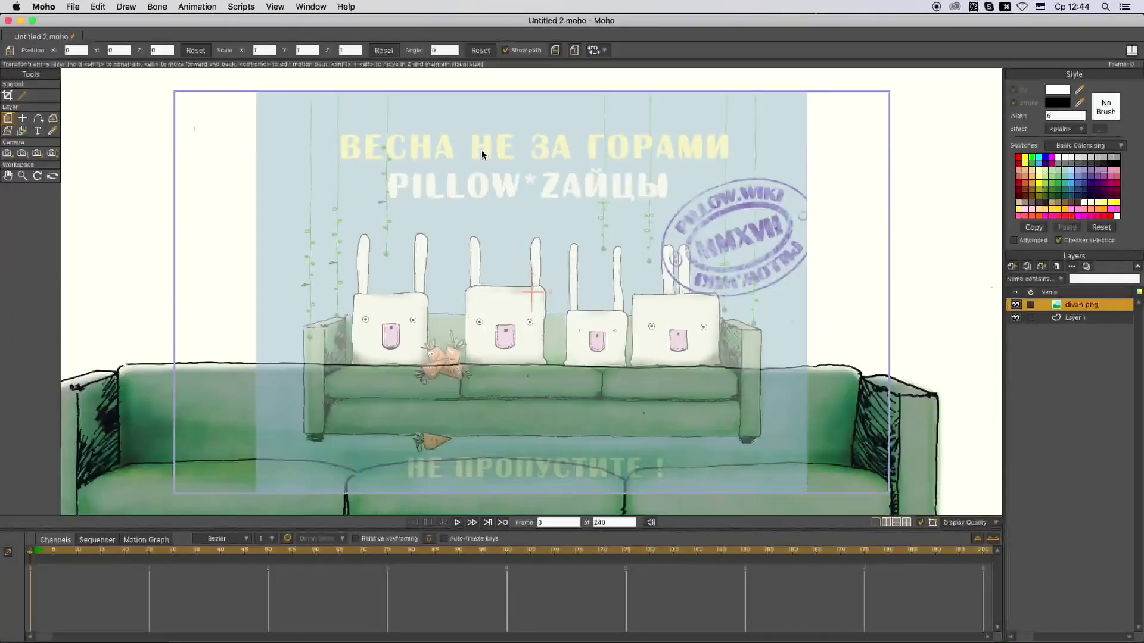
left_click_drag(215, 429, 301, 274)
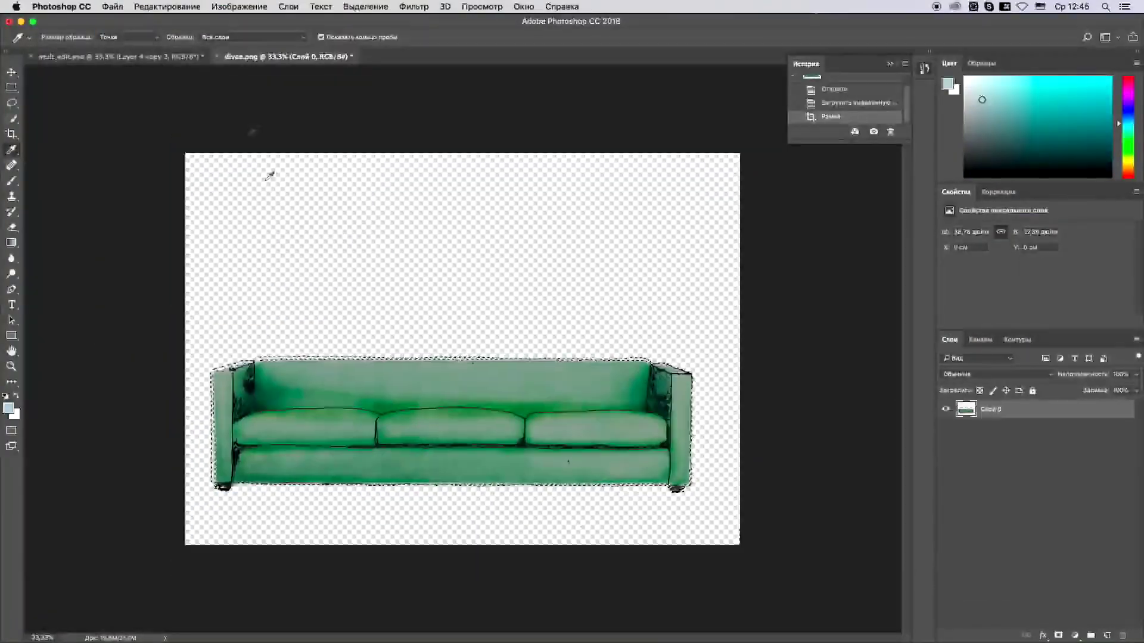
Switch to Photoshop, crop divan.png to the sofa's bounds, and save the file
left_click_drag(463, 66, 463, 255)
key("Return")
key("super+s")
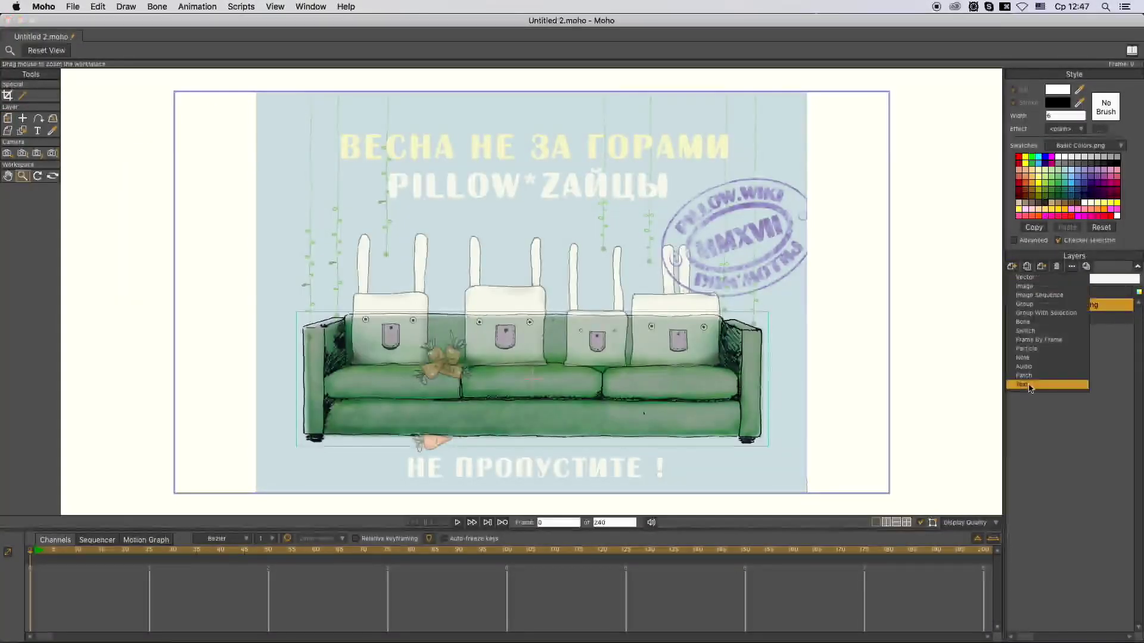
In Moho, add a text layer reading ВЕСНА НЕ ЗА ГОРАМИ and go through its layer settings
left_click(1029, 385)
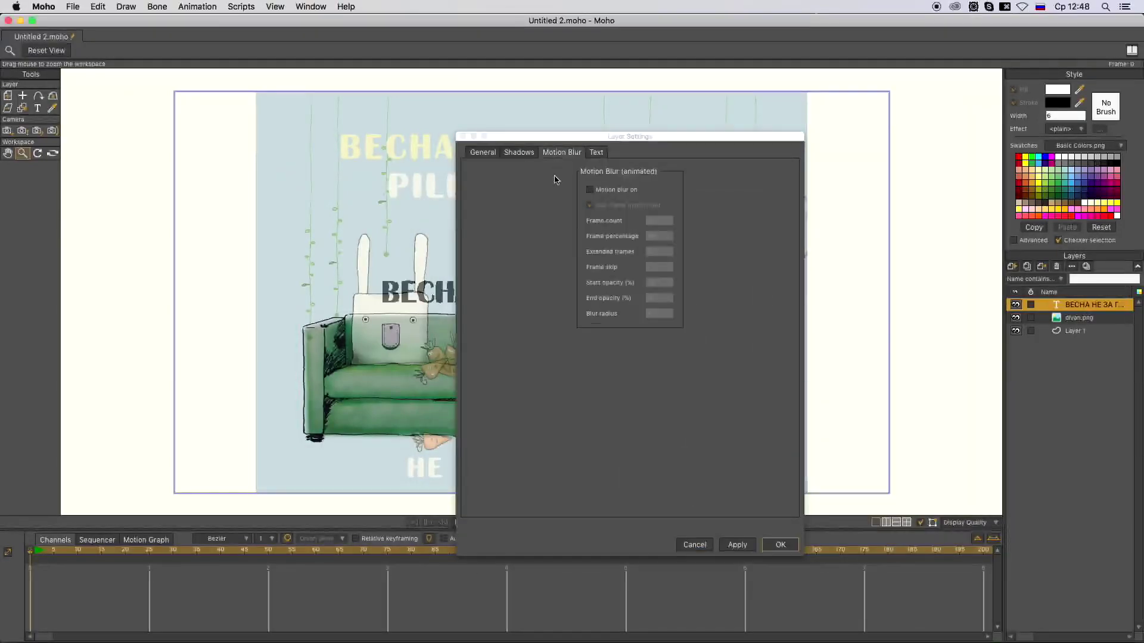
left_click(519, 152)
left_click(483, 152)
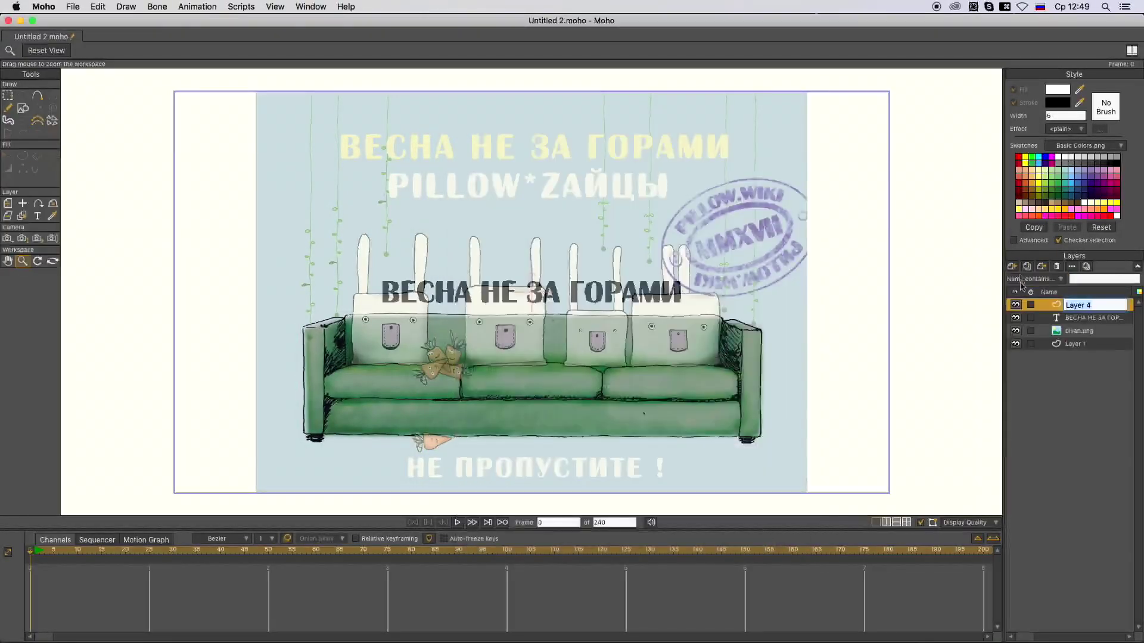
Name the new vector layer text_vesna and convert the ВЕСНА НЕ ЗА ГОРАМИ text into editable vector shapes
type("text_vesna")
key("Return")
left_click(241, 7)
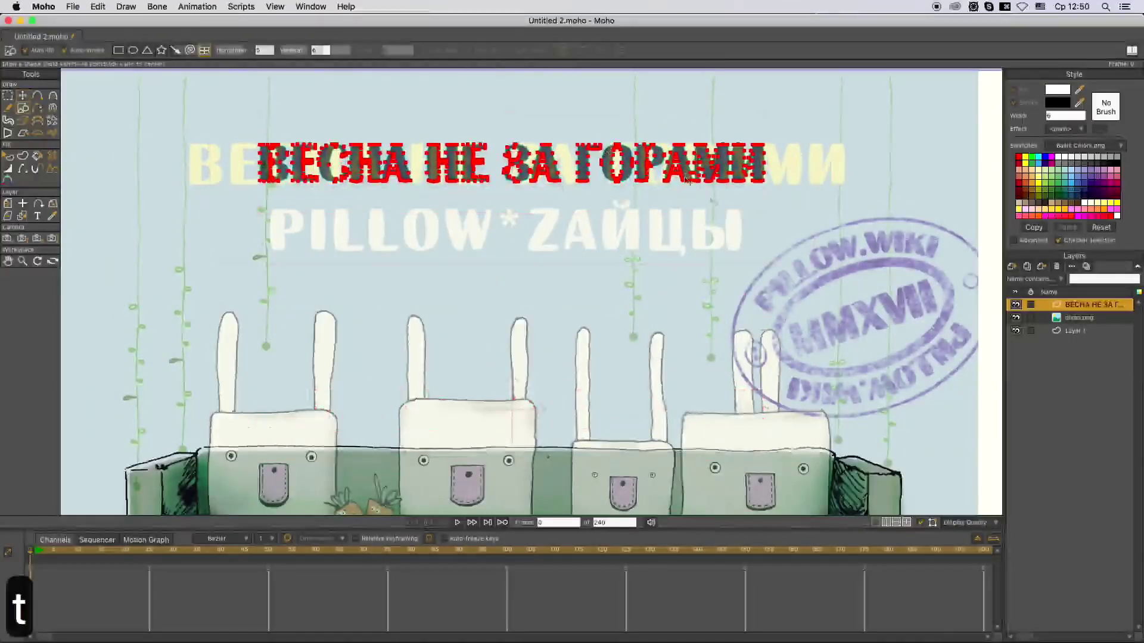
Scale the ВЕСНА НЕ ЗА ГОРАМИ lettering to match the title in the reference picture
key("t")
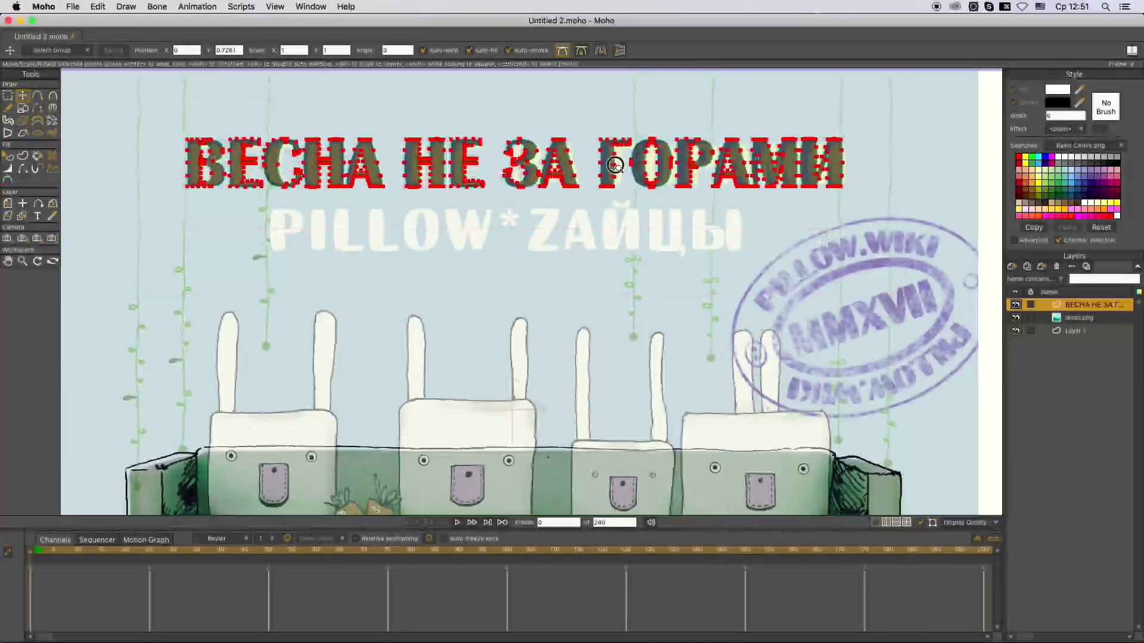
key("super+Tab")
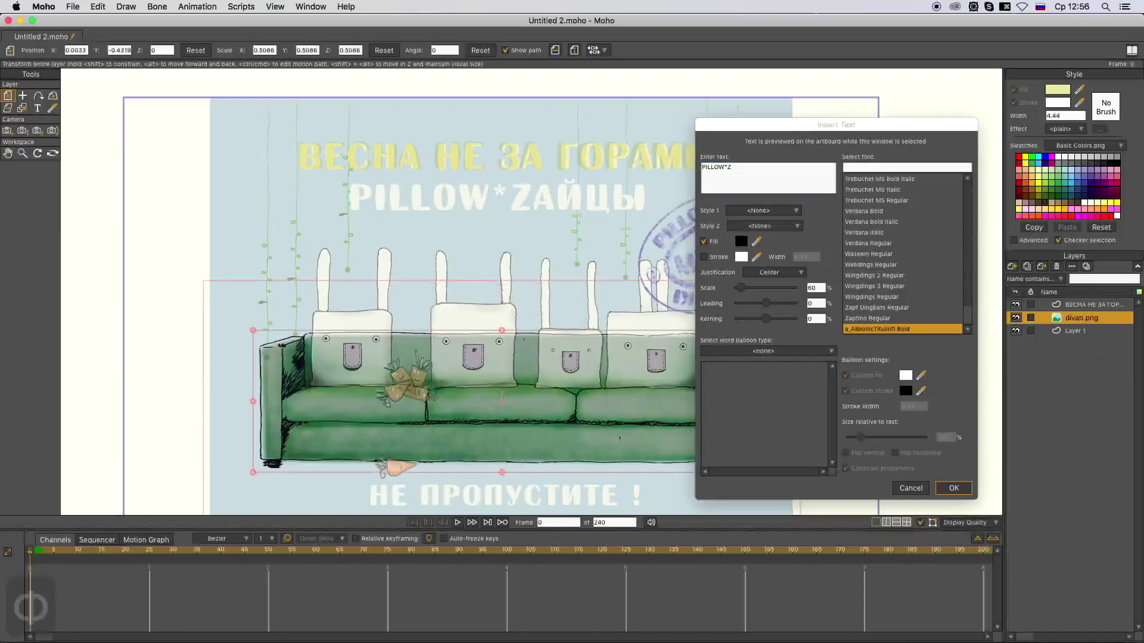
Add a PILLOW*ZАЙЦЫ text layer with an off-white fill at 65% scale and fit it to the reference lettering
left_click(753, 171)
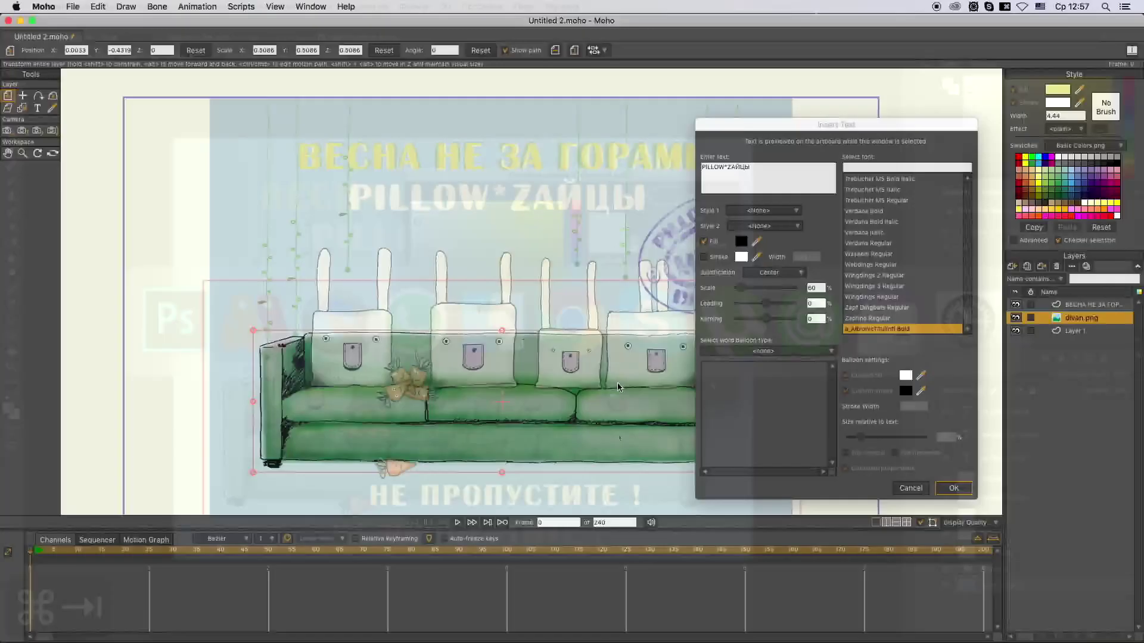
key("super+v")
left_click_drag(741, 287, 744, 290)
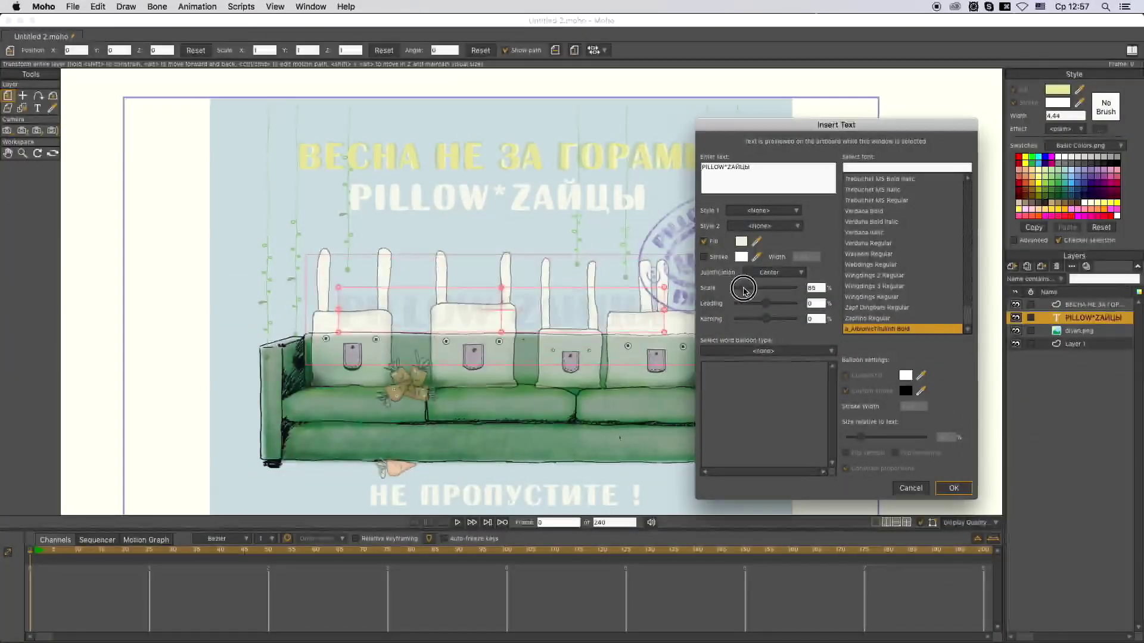
left_click(953, 488)
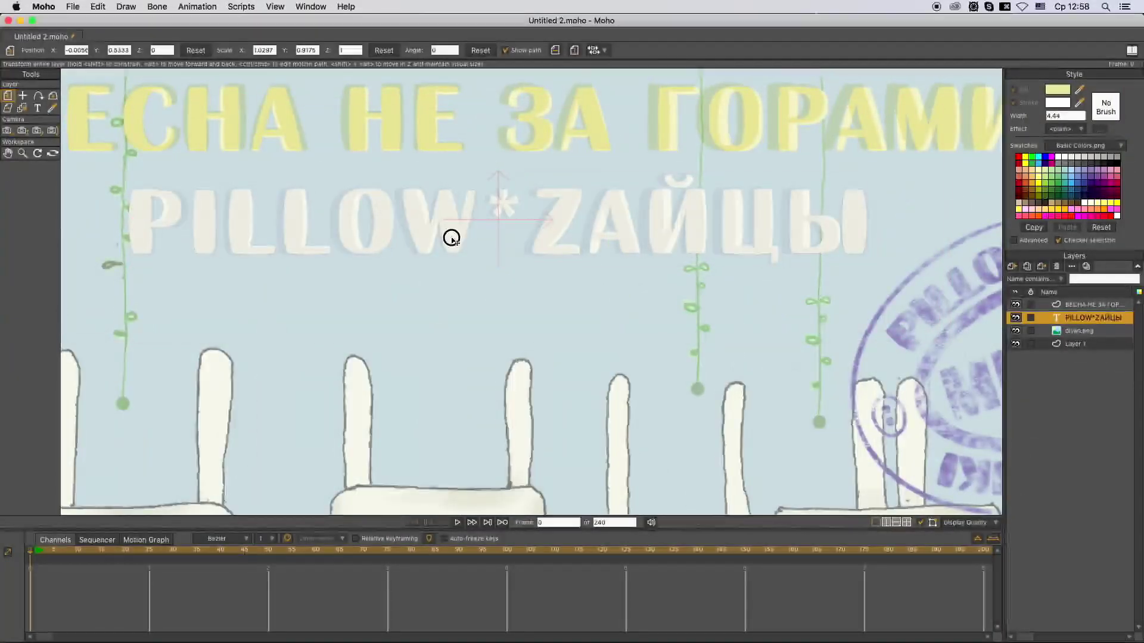
left_click(1096, 338)
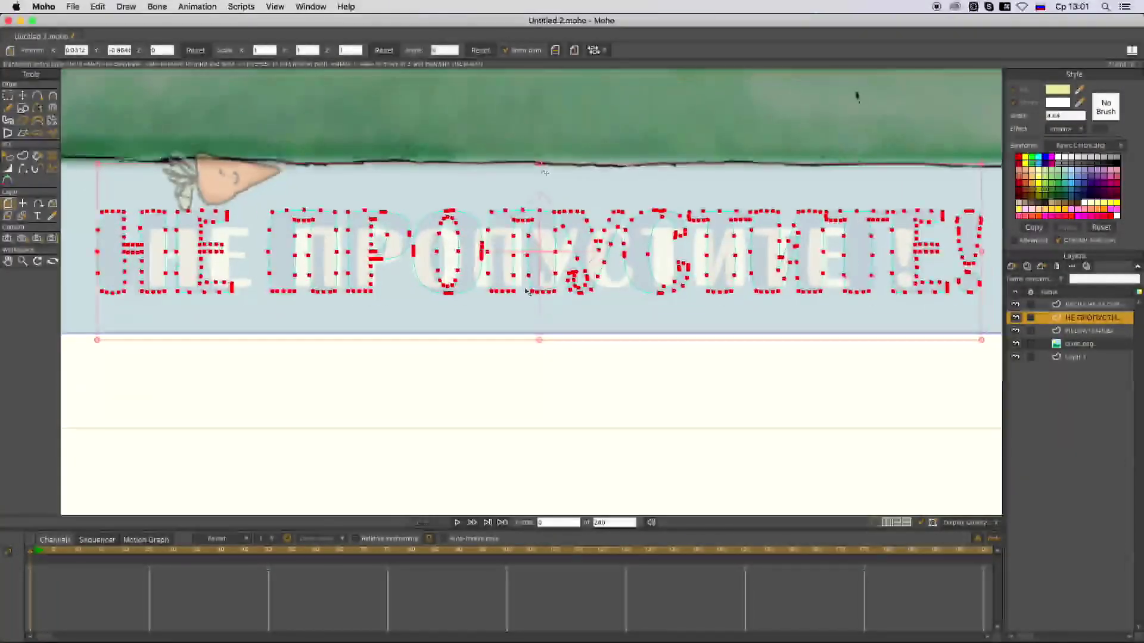
Fit the НЕ ПРОПУСТИТЕ ! text to the reference by moving its letters one after another into place
left_click_drag(536, 337, 532, 333)
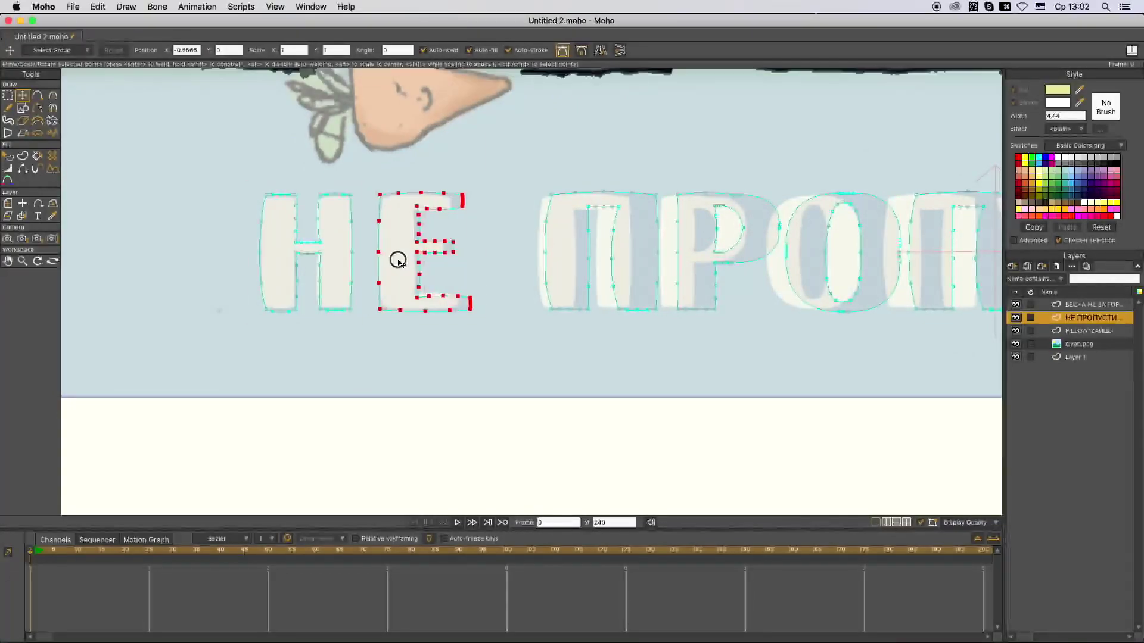
scroll(398, 260, "right", 5)
double_click(418, 265)
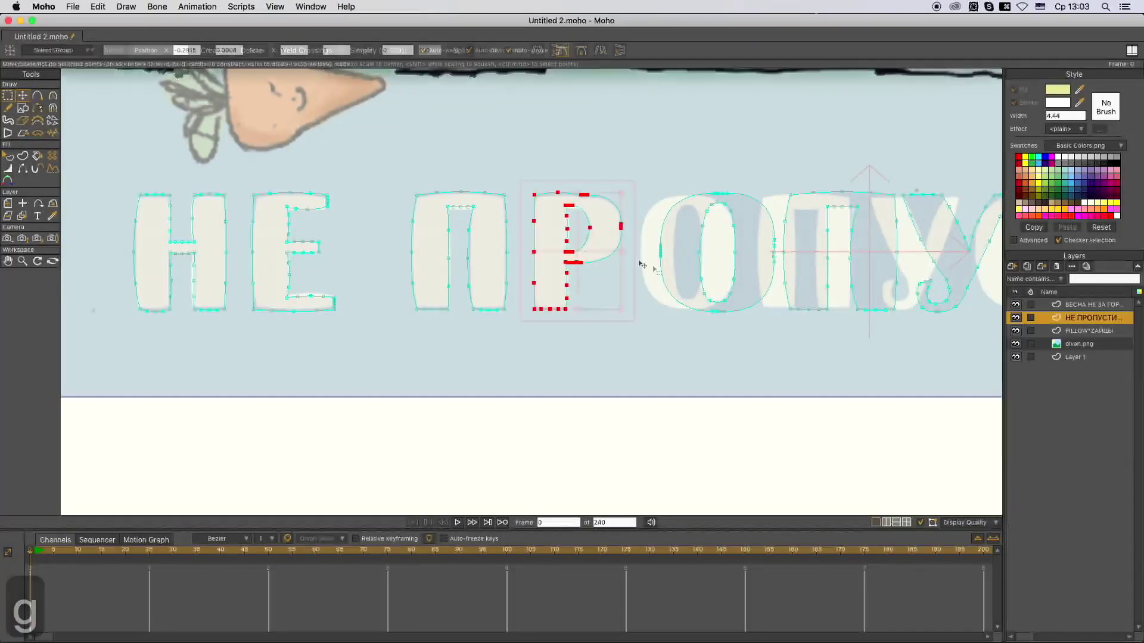
scroll(743, 251, "right", 15)
double_click(385, 248)
scroll(500, 262, "right", 10)
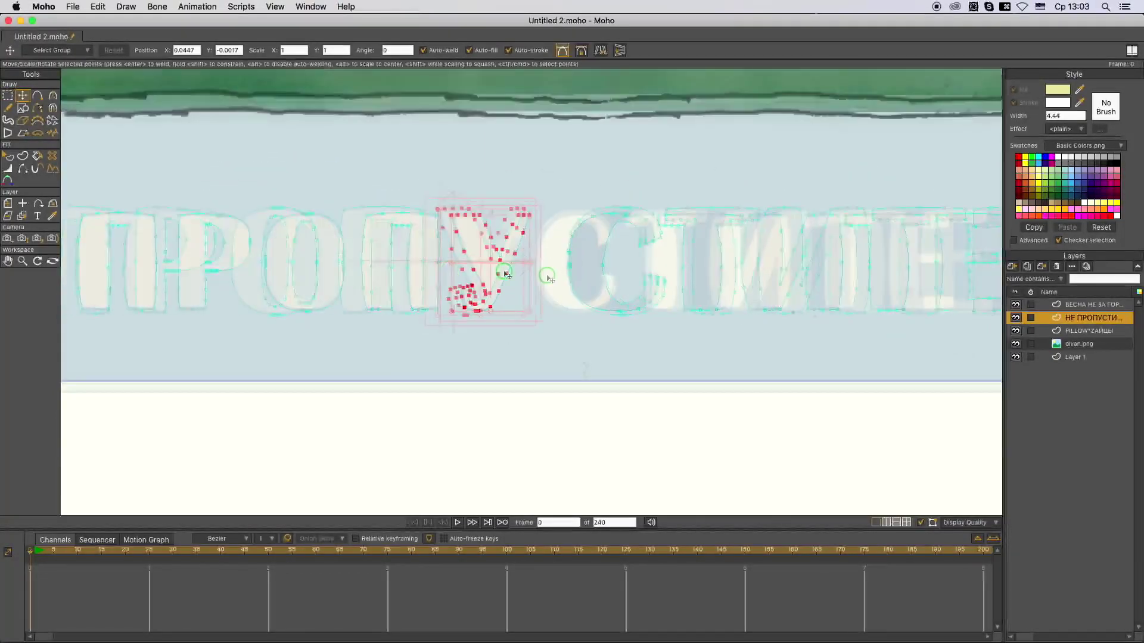
double_click(319, 247)
left_click_drag(486, 264, 463, 264)
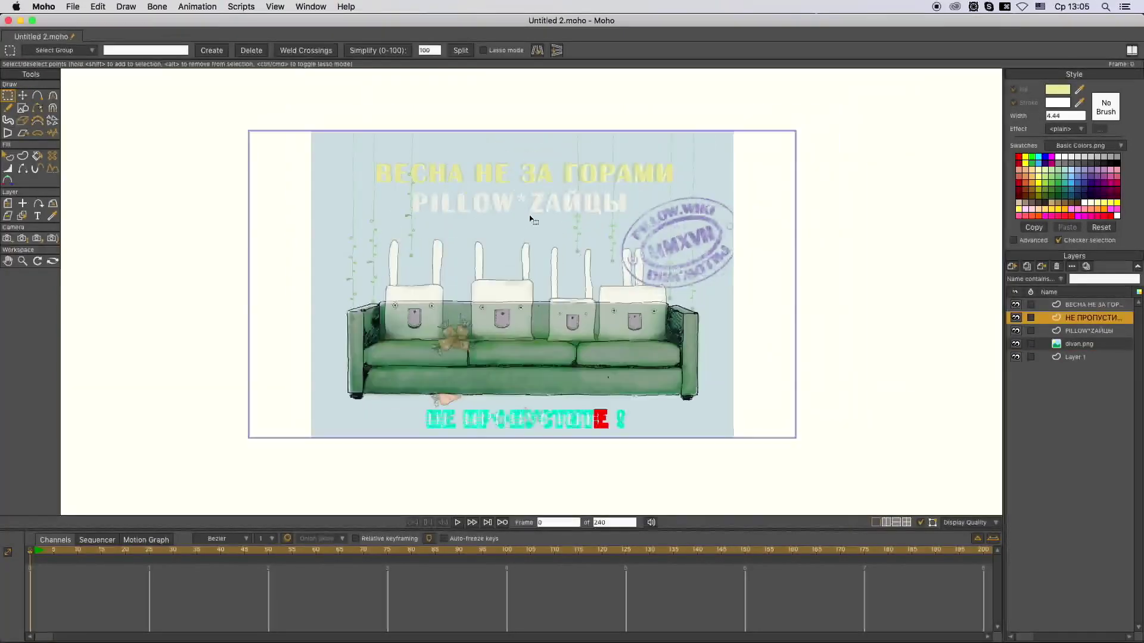
Render a preview of the scene and save the project in the Rabbit folder as rabbit_scene.moho
key("super+r")
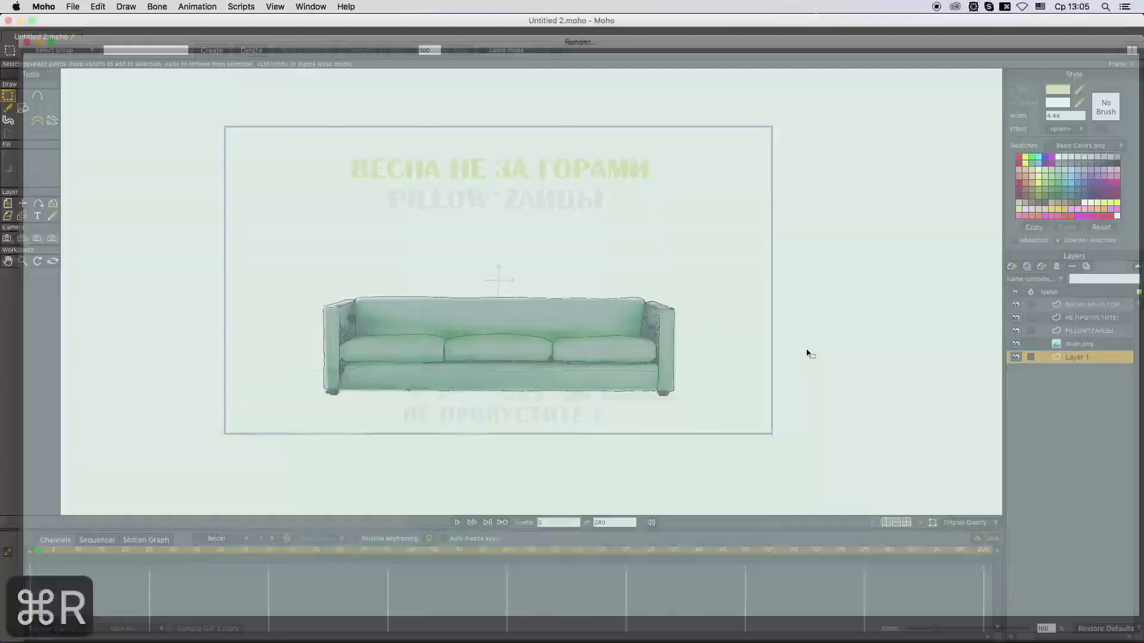
type("rabbot")
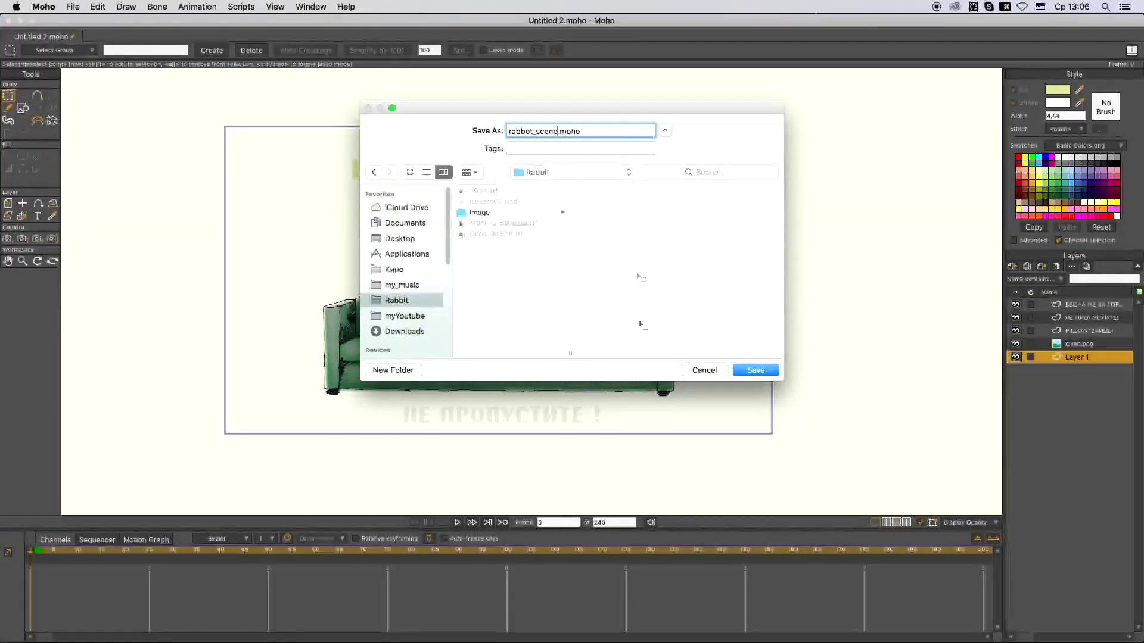
type("_scene")
key("Return")
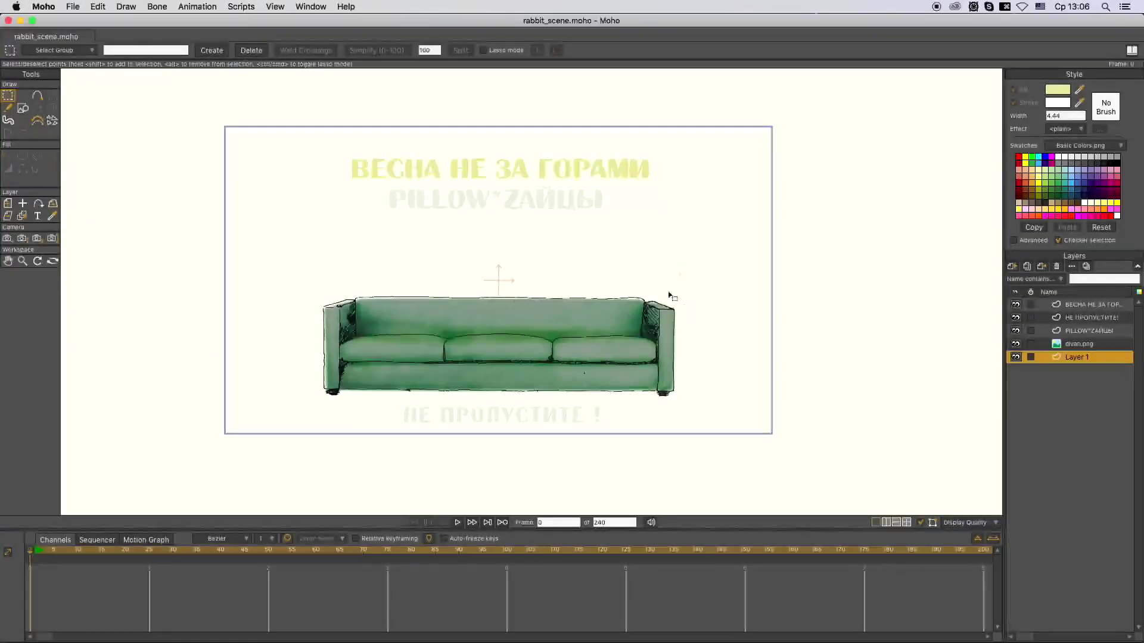
Import the rabbit's body.png image and name the new bone layer rabbit_01
key("super+u")
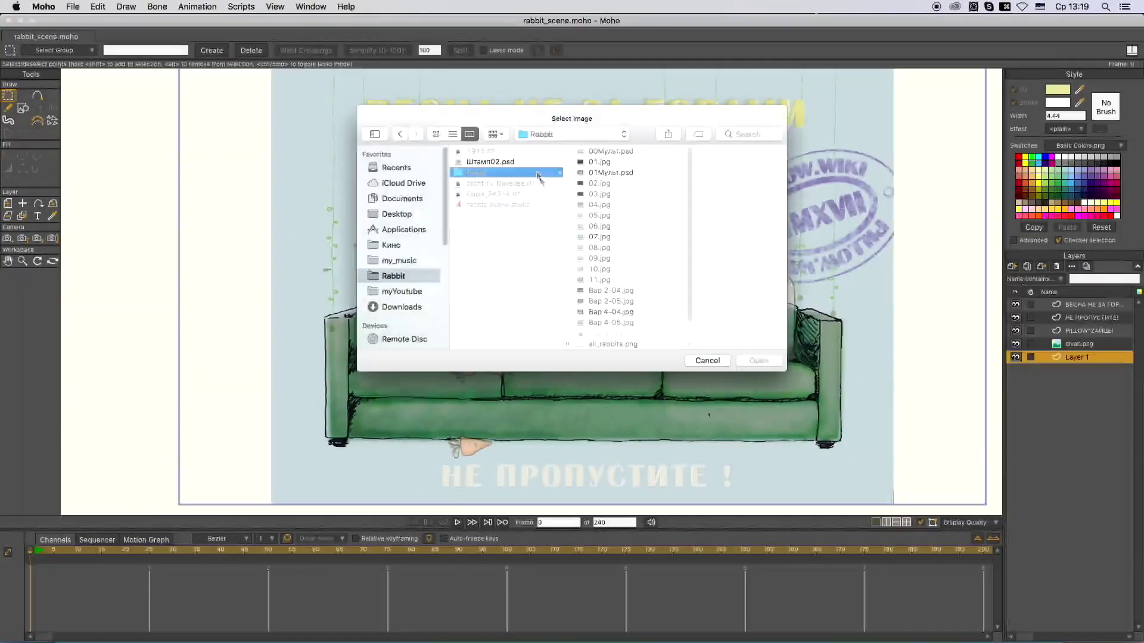
key("Return")
left_click(1078, 437)
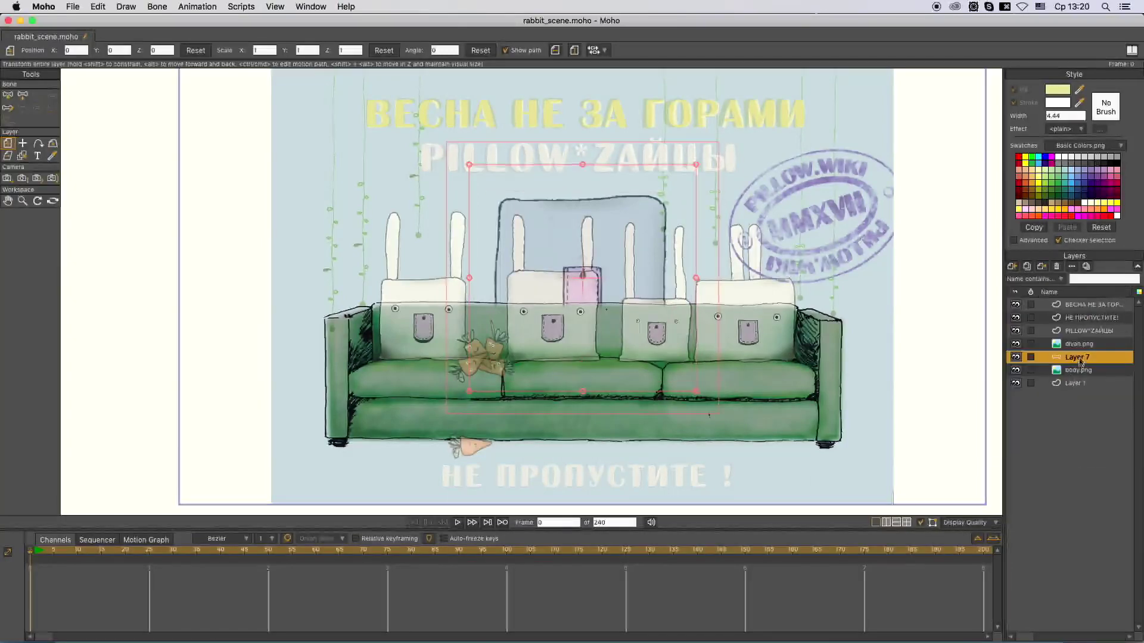
double_click(1078, 357)
type("rabbit_01")
key("Return")
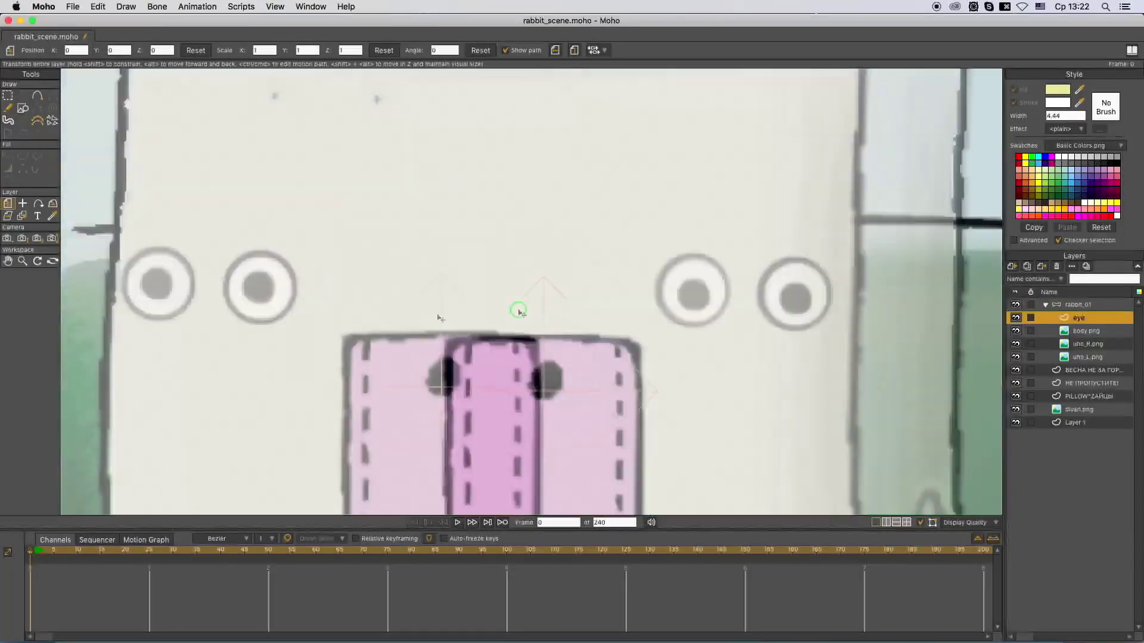
Undo the last change and draw a white four-cornered shape spanning both eyes on a layer in the eye group
key("super+z")
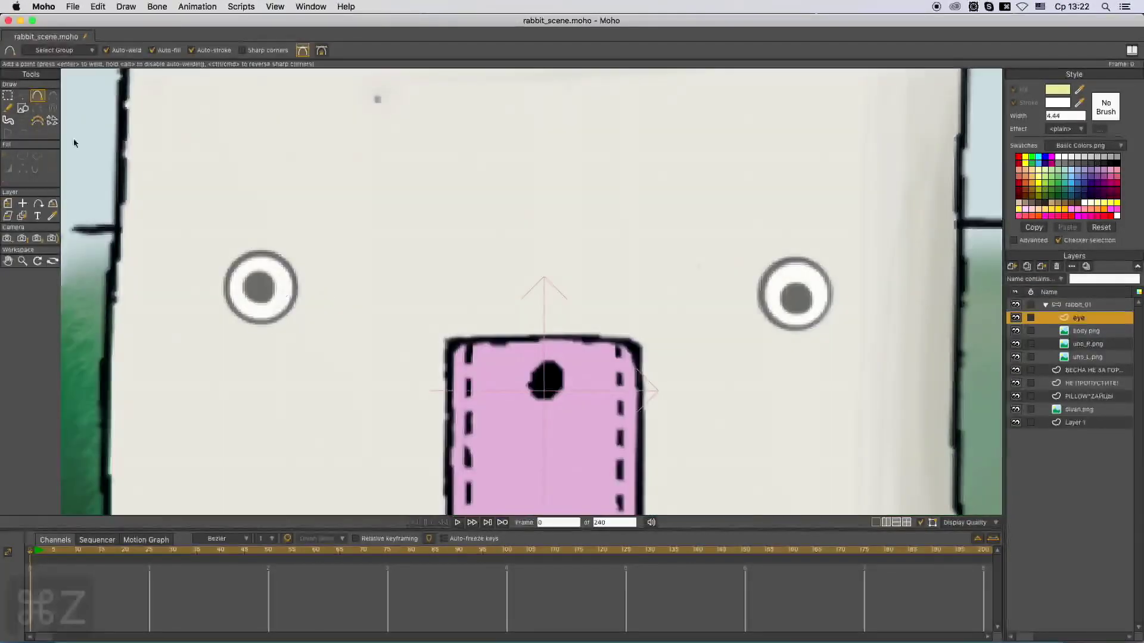
scroll(287, 306, "up", 3)
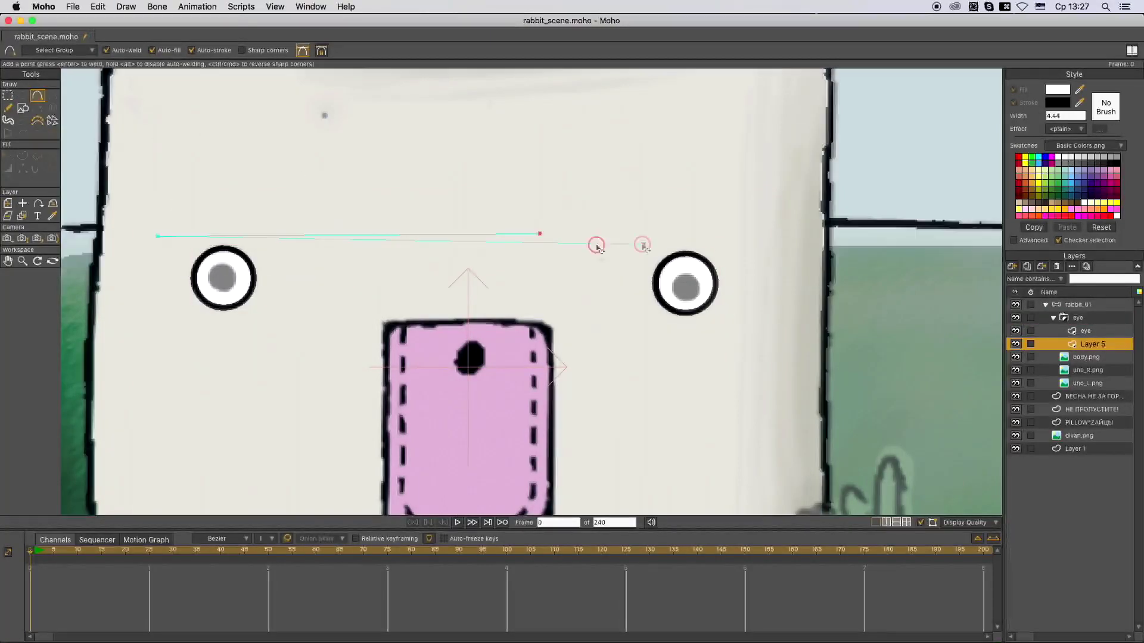
left_click(159, 314)
key("t")
key("q")
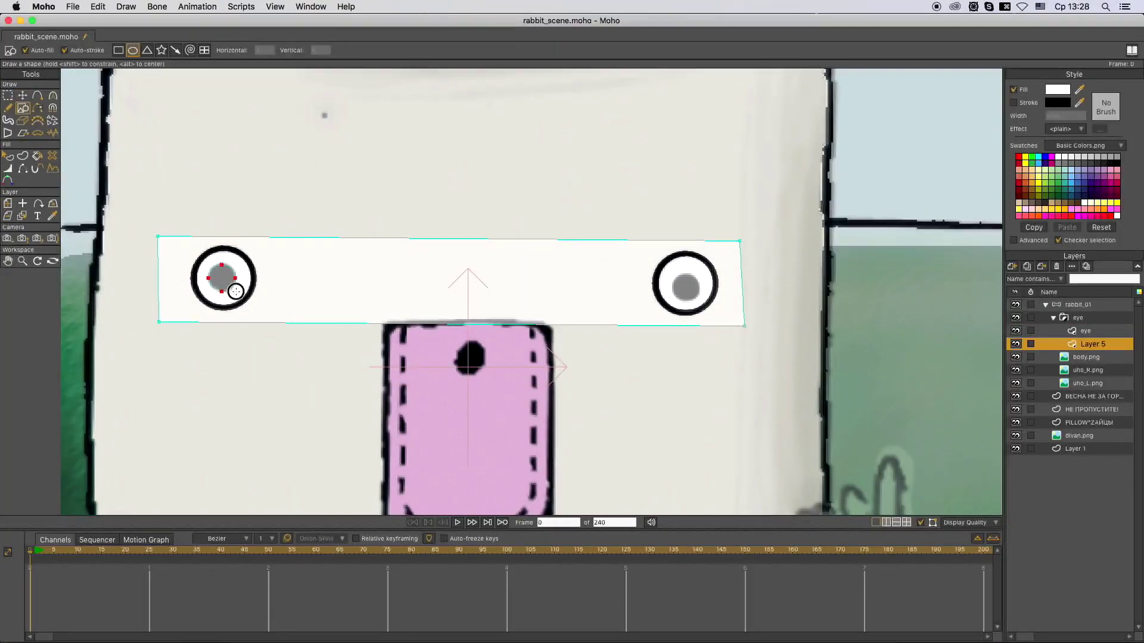
Draw a black-filled circle without stroke over each pupil and open the settings of the eye layer
left_click(222, 277)
left_click(56, 50)
left_click(677, 396)
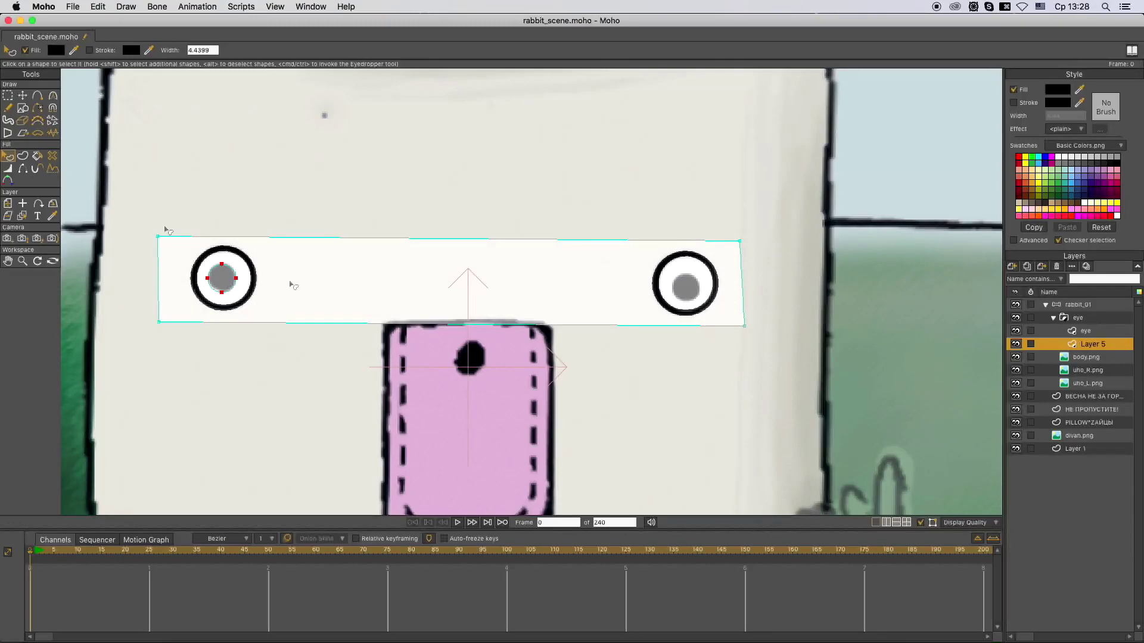
double_click(1086, 330)
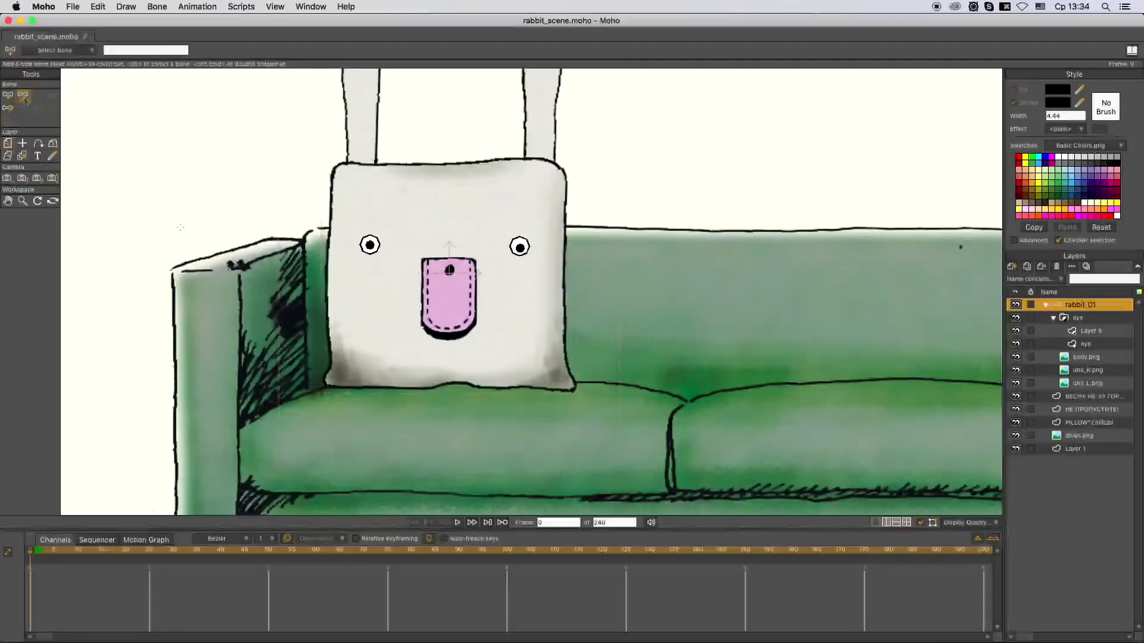
Create the smart dial zrachki_X on a new bone in rabbit_01, shift the pupils at frame 100, and return to Mainline
left_click(158, 7)
left_click(238, 214)
type("zrachki")
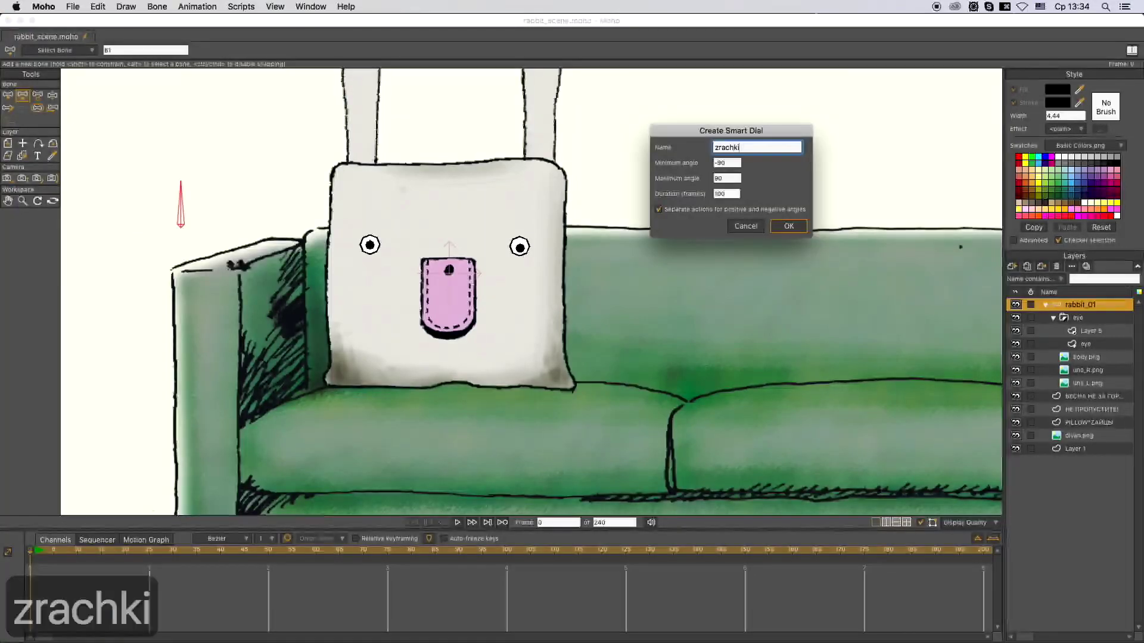
left_click(785, 227)
left_click(780, 511)
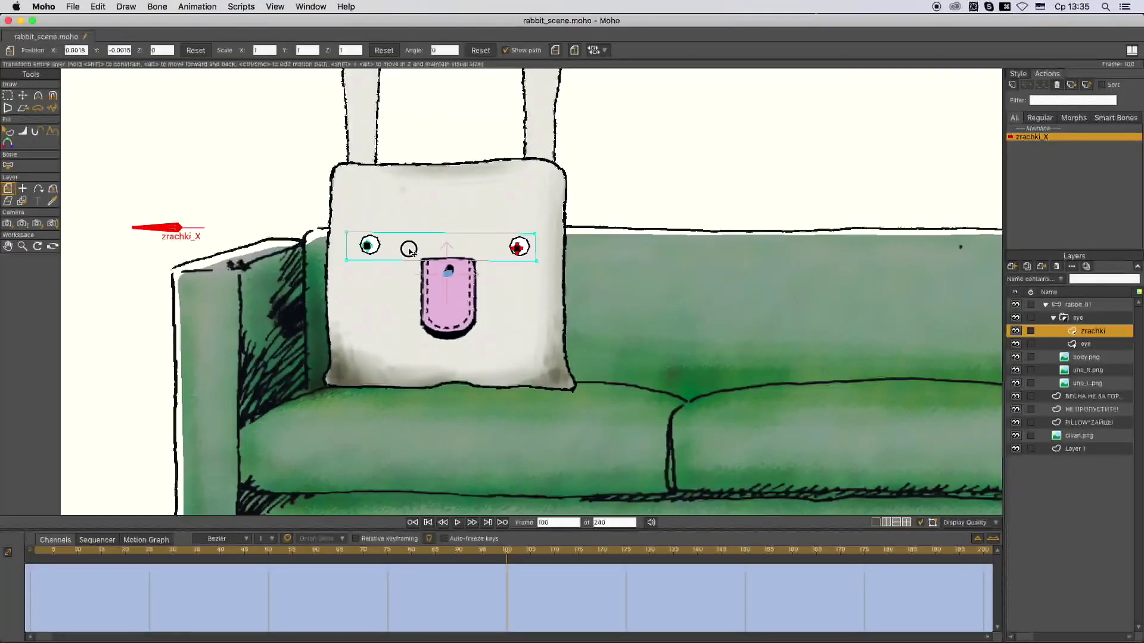
left_click(1040, 129)
Create a zrachki_Y smart dial from -90 to 90 over 100 frames in rabbit_01 and place its bone beside zrachki_X
left_click(1079, 304)
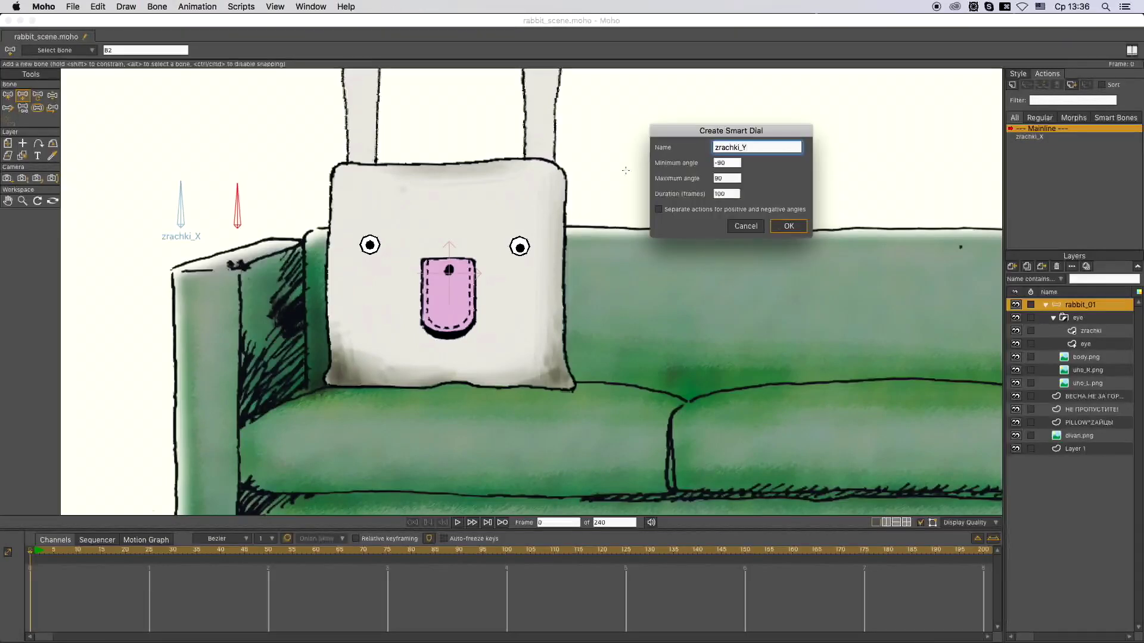
key("Return")
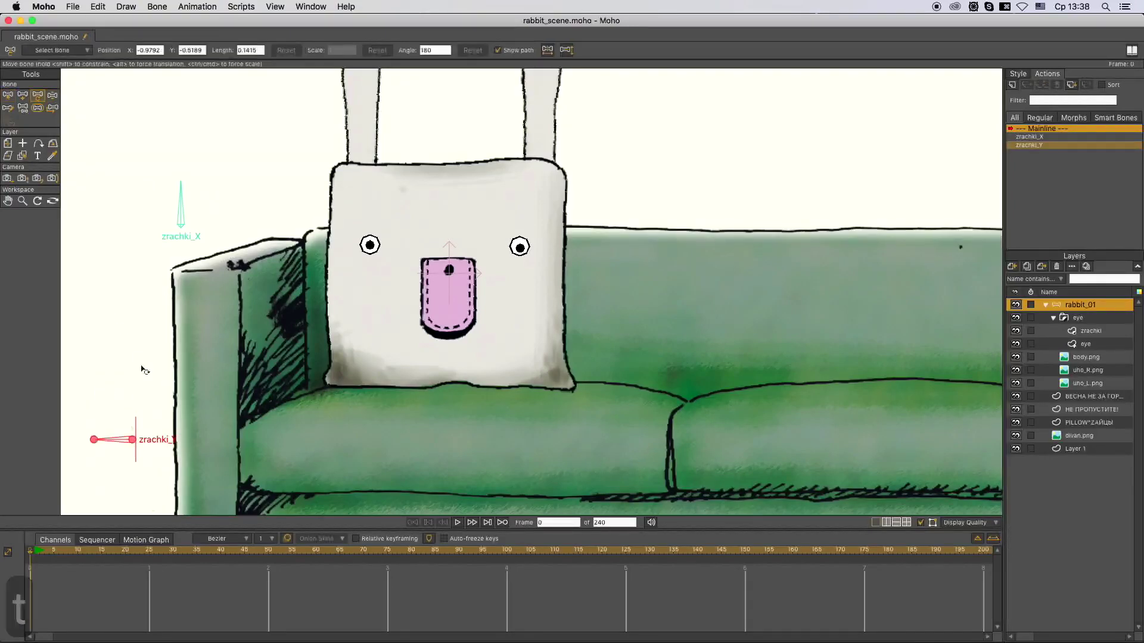
left_click_drag(132, 440, 115, 205)
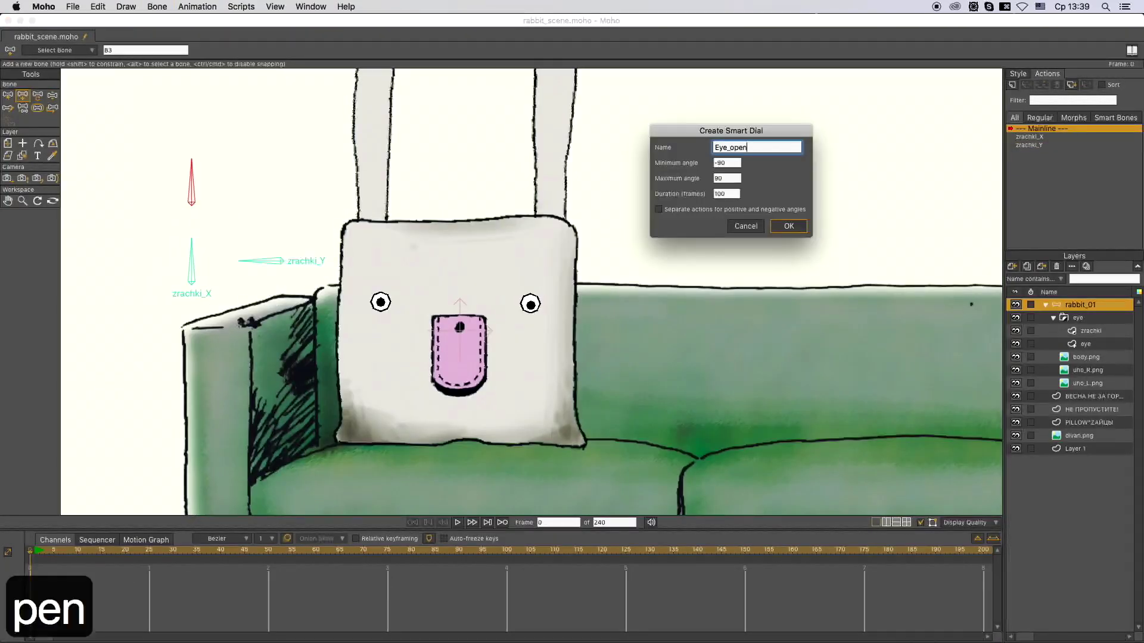
Create an Eye_open smart dial from -90 to 90 over 100 frames on the bone above zrachki_X
type("pen")
key("Return")
In the Eye_open action at frame 100, collapse both eye outlines into flat, closed lines
scroll(359, 229, "up", 5)
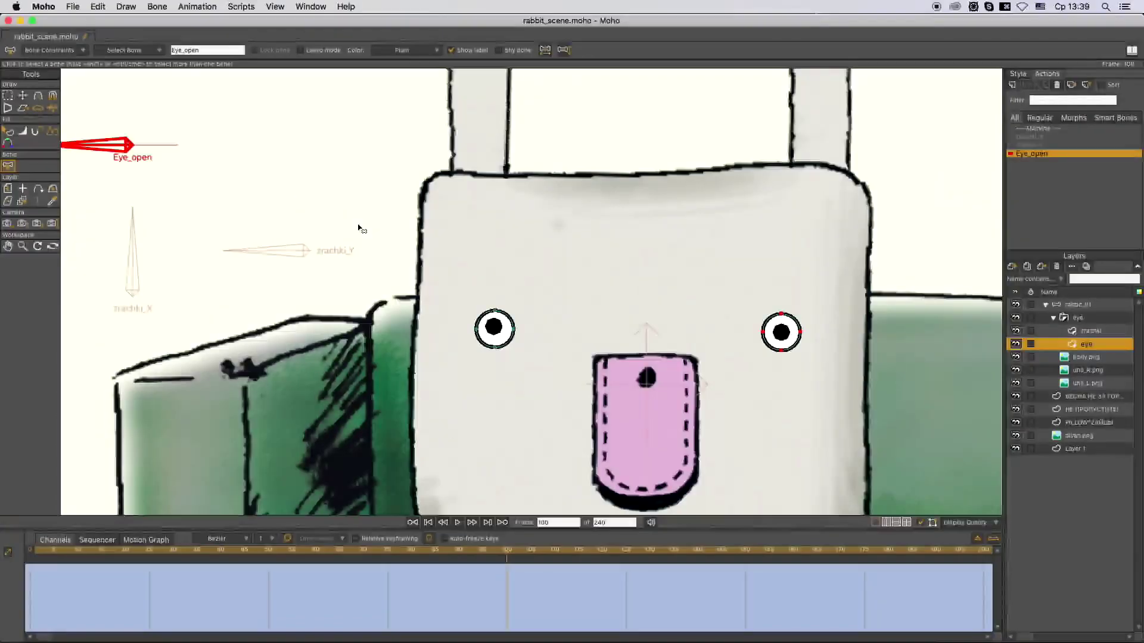
scroll(458, 396, "up", 2)
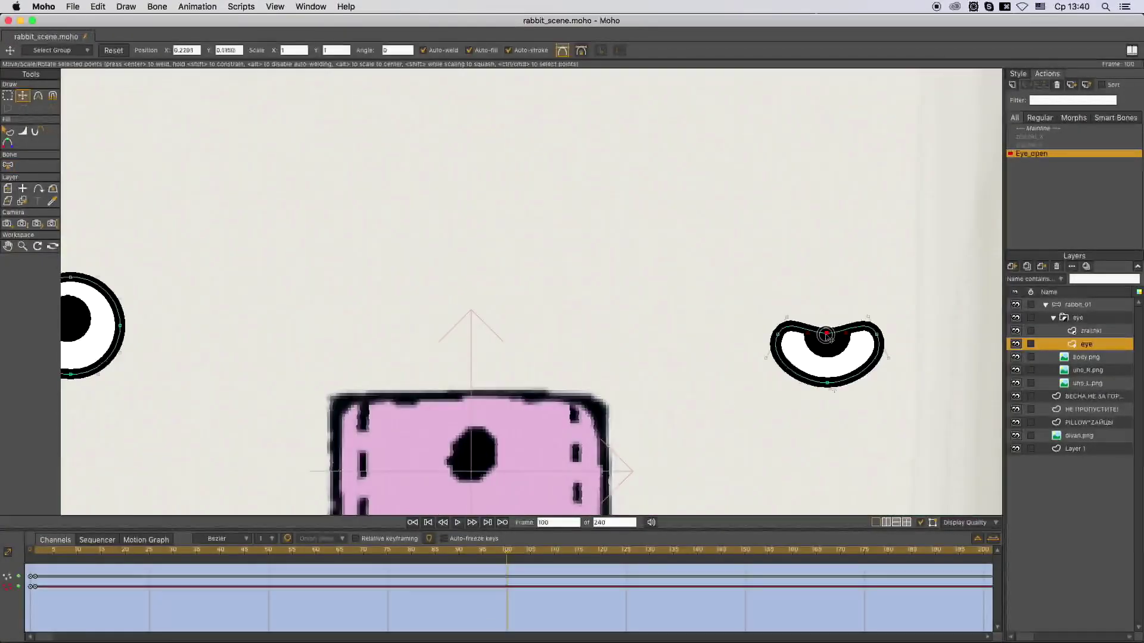
left_click_drag(864, 351, 862, 340)
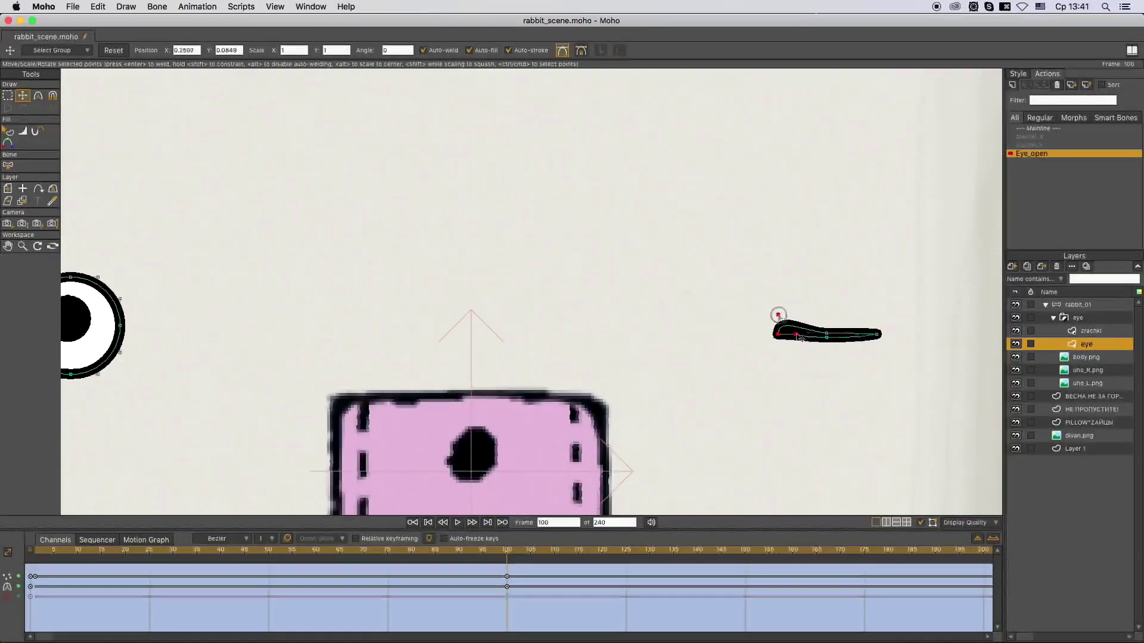
left_click_drag(779, 315, 797, 333)
left_click_drag(338, 338, 428, 323)
left_click_drag(161, 262, 160, 310)
left_click_drag(161, 359, 160, 315)
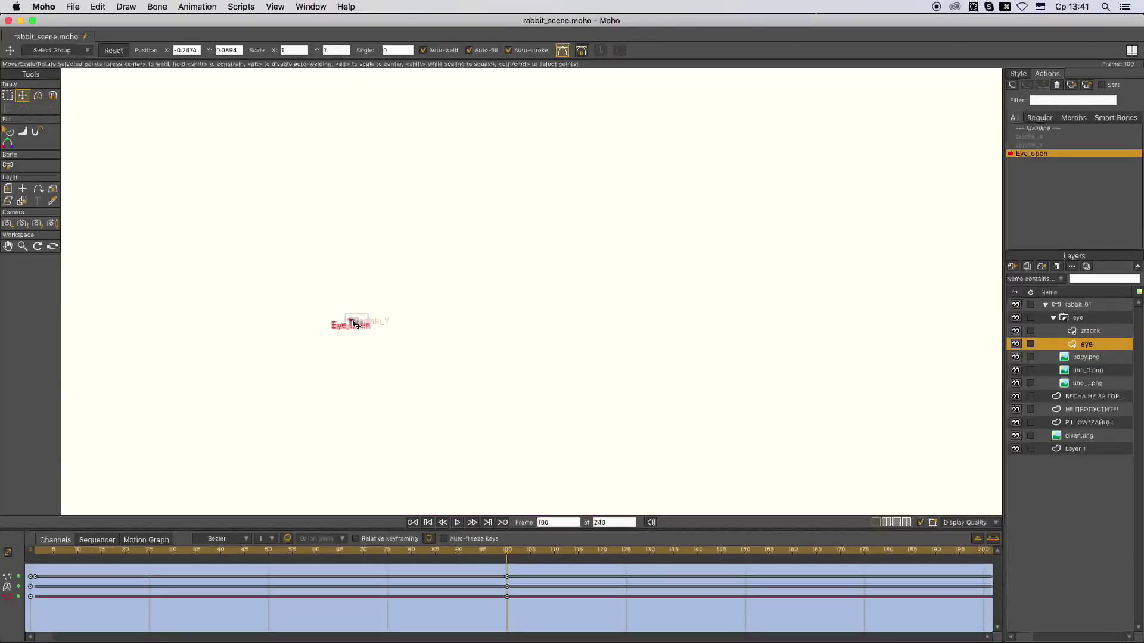
Scrub the Eye_open action from frame 100 back to frame 0 and test the eyes with the dial
left_click(510, 550)
left_click_drag(510, 549, 26, 552)
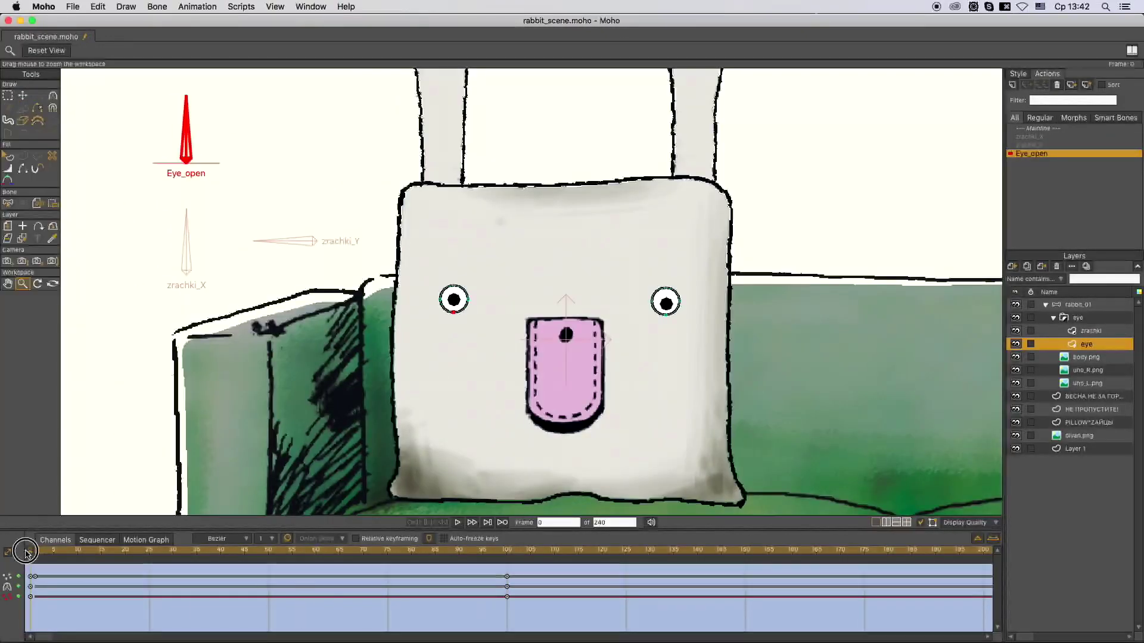
left_click(21, 552)
left_click_drag(149, 176, 194, 115)
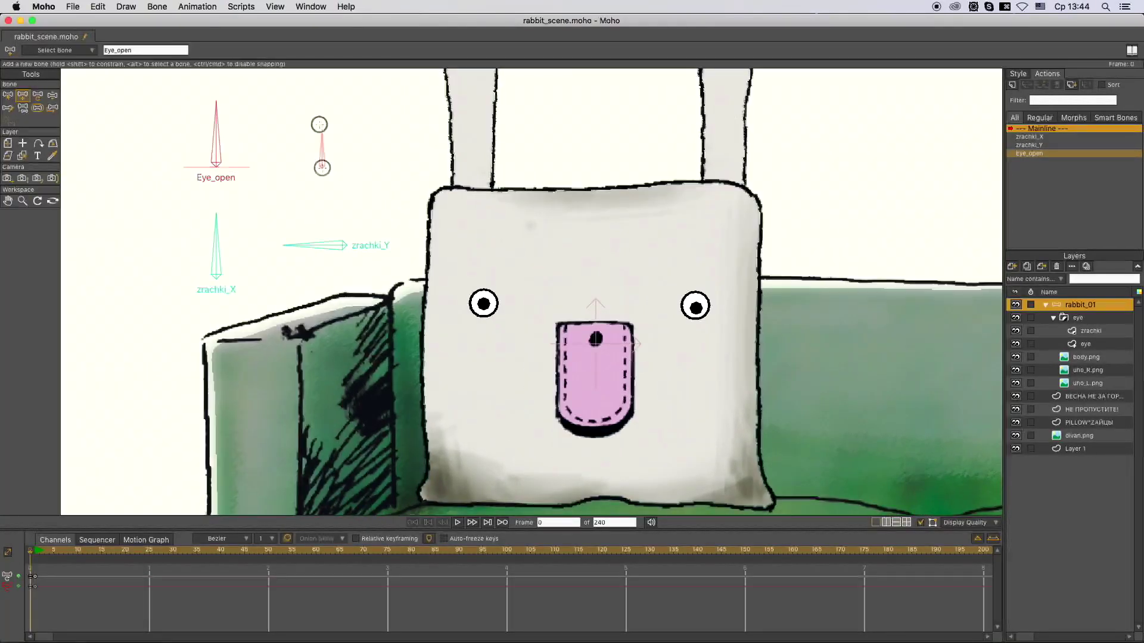
Create the Eye_scale smart dial on the bone beside Eye_open and move through its action's first frames
left_click(792, 222)
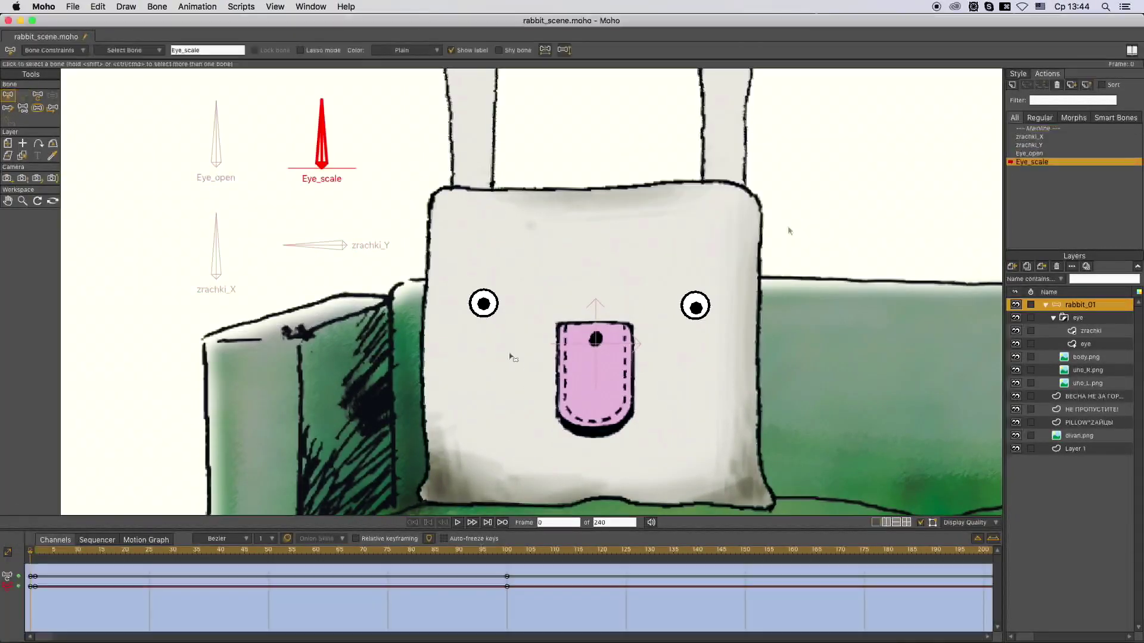
left_click(37, 553)
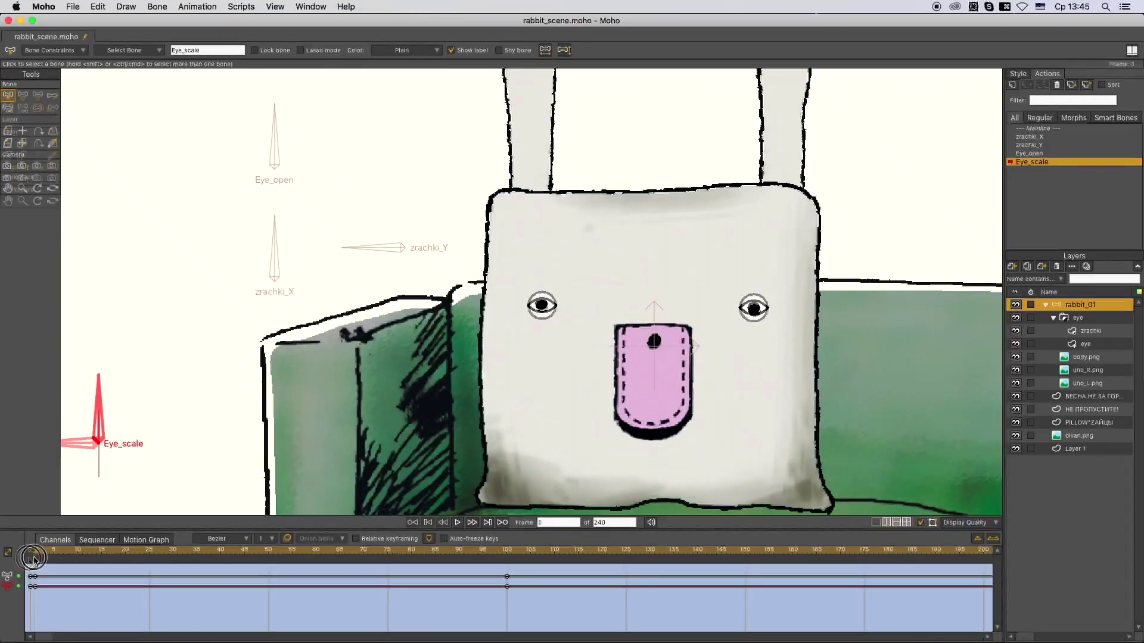
left_click(30, 557)
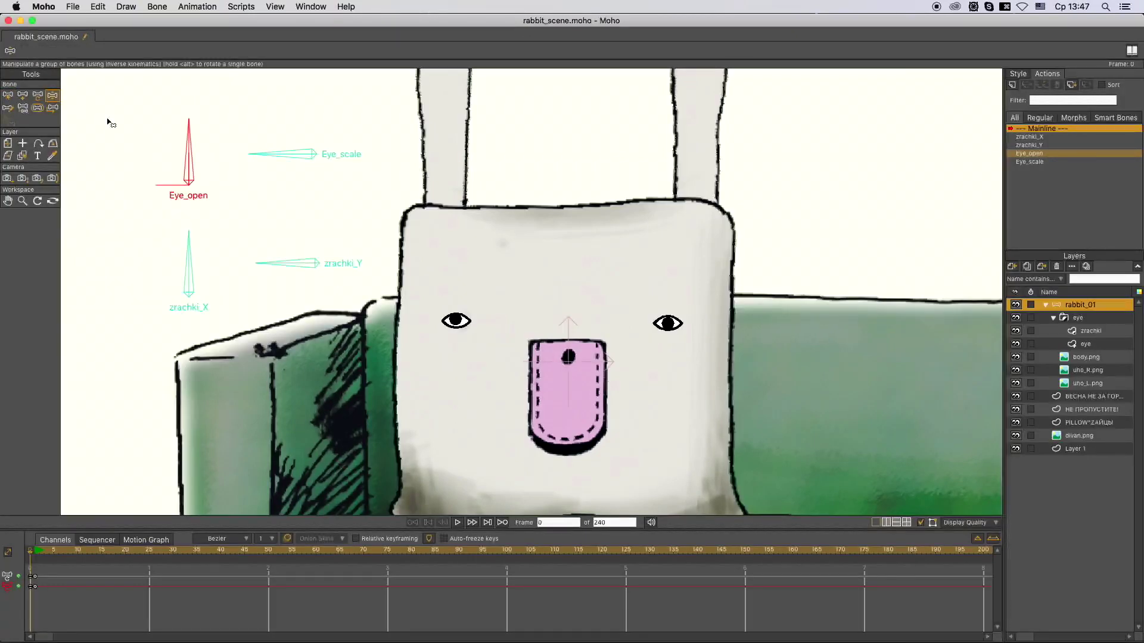
In the Eye_open action, go to frame 50 on the eye layer and select all eye outline points
key("t")
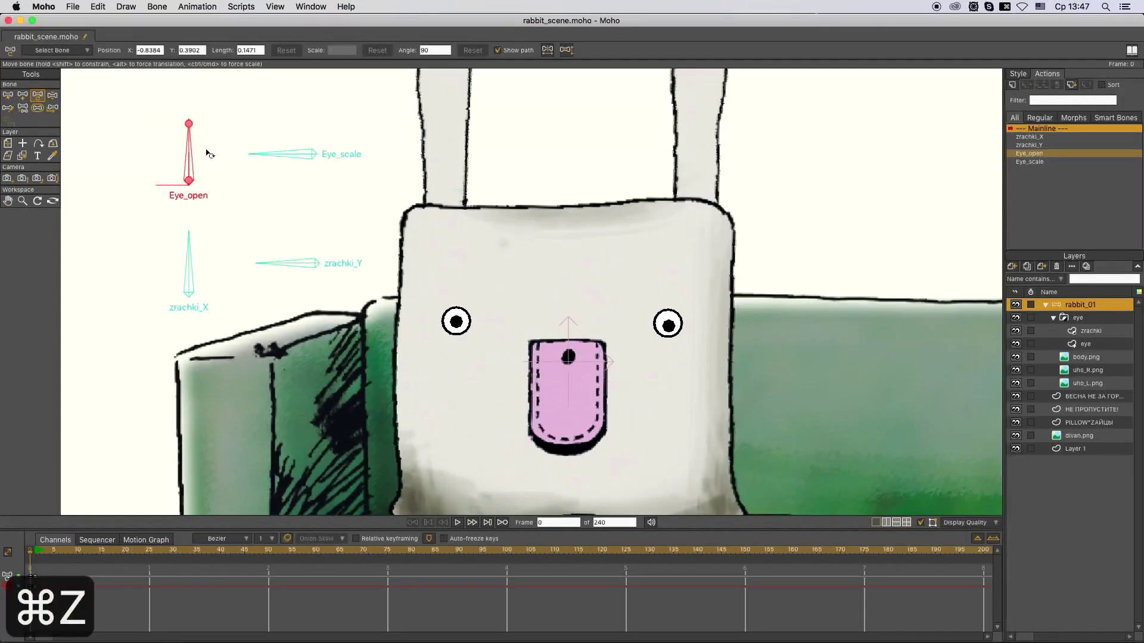
left_click(197, 550)
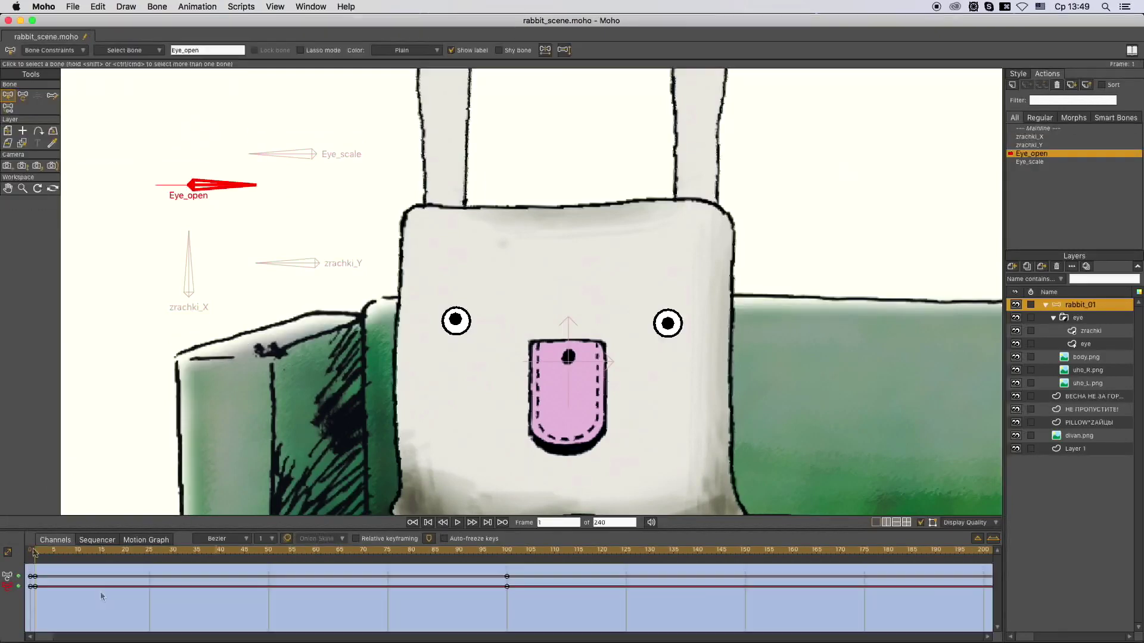
left_click(35, 554)
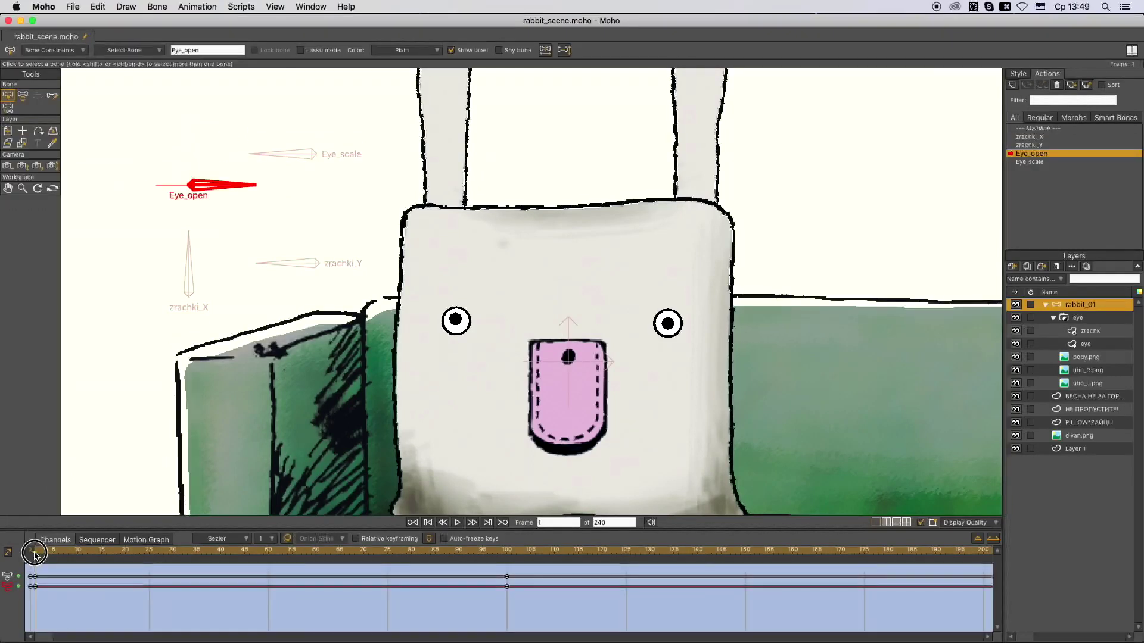
left_click(1094, 349)
left_click(268, 575)
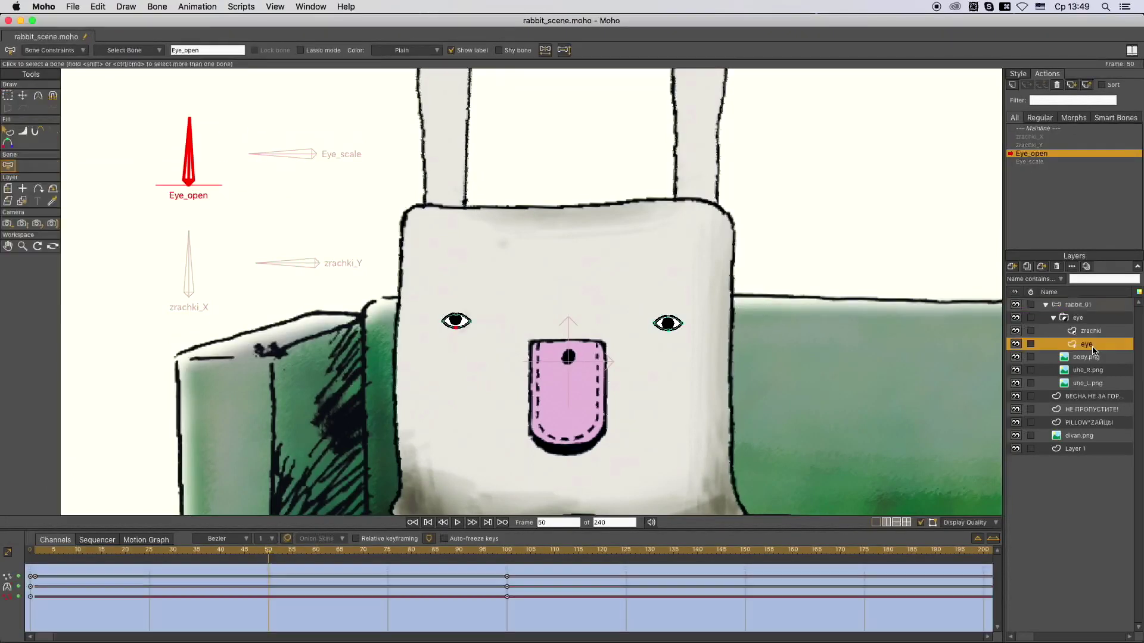
key("super+a")
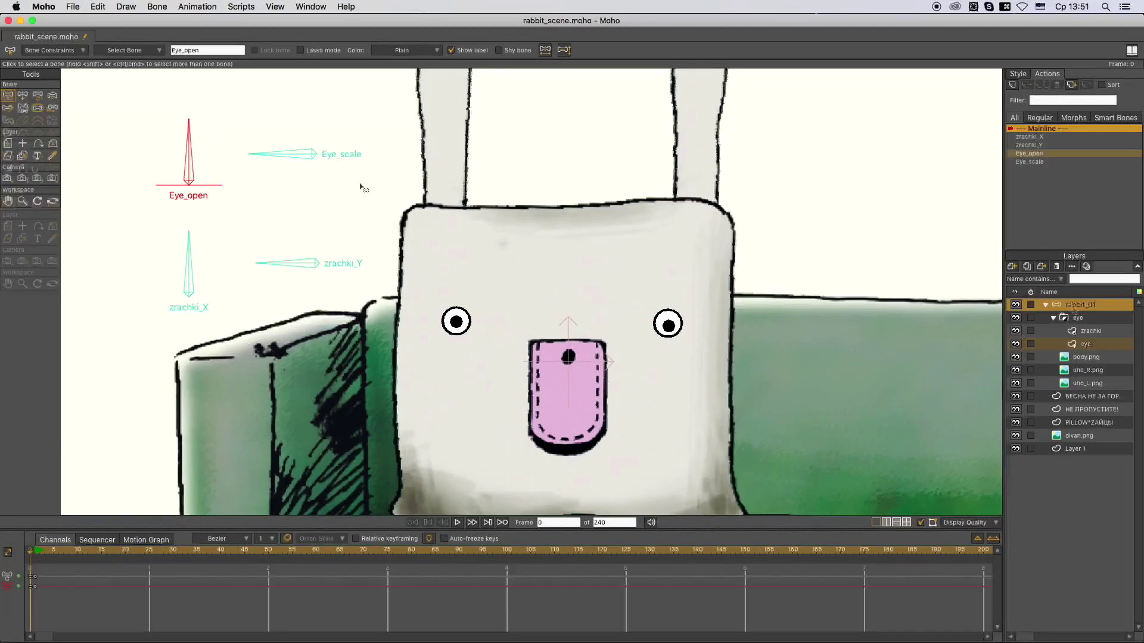
In the Eye_scale action at frame 100, enlarge both of the rabbit's eye outlines
left_click(114, 51)
key("Escape")
key("z")
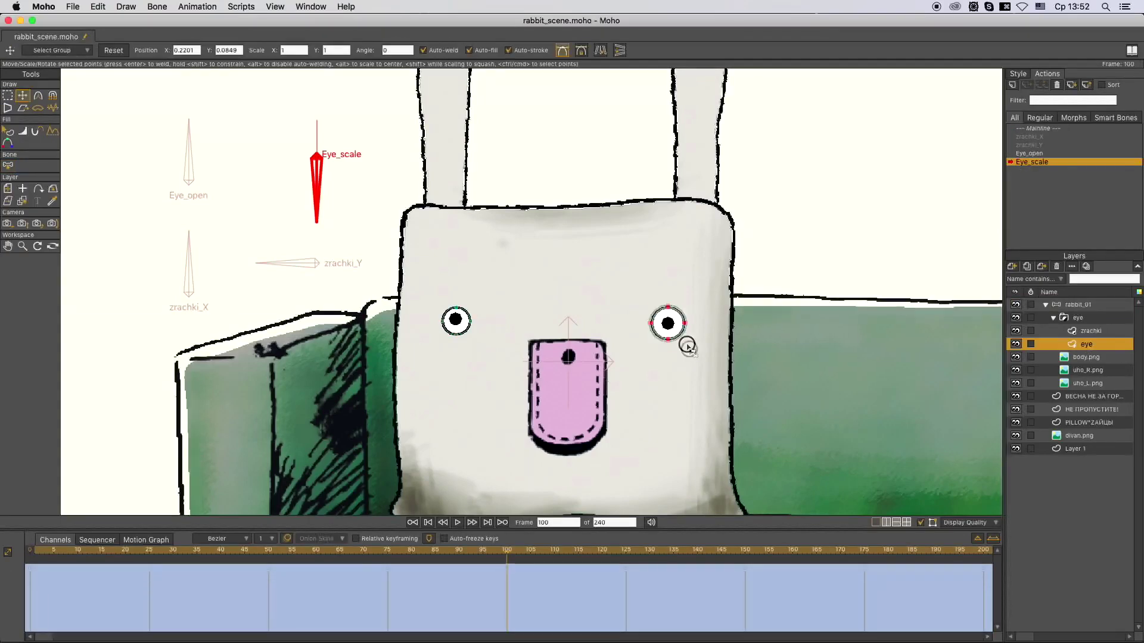
left_click(455, 319)
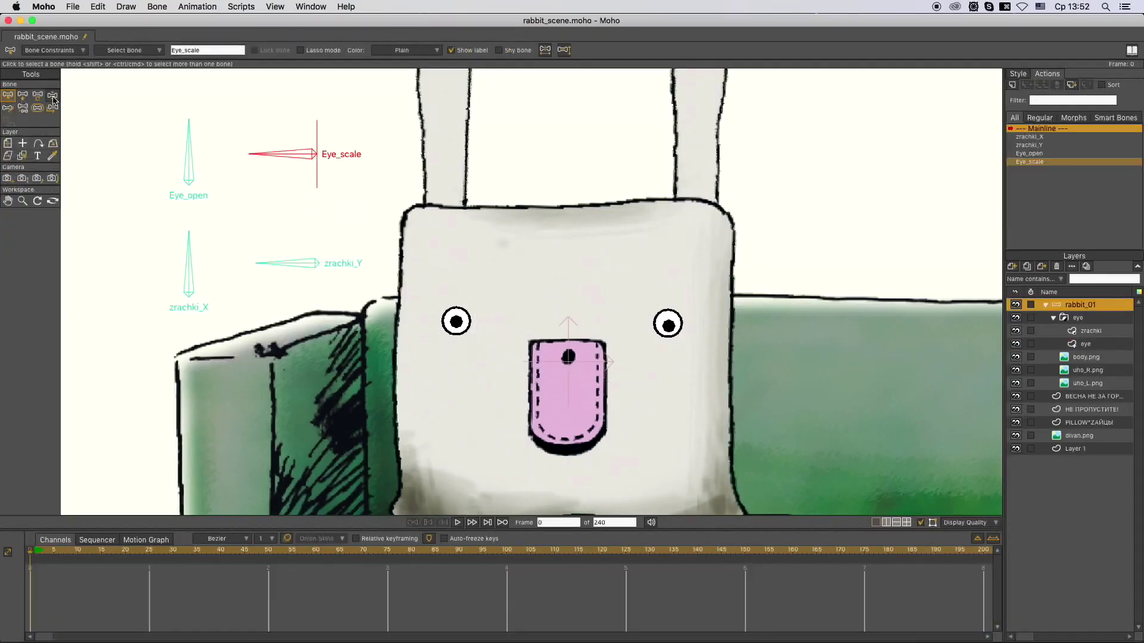
Rotate the Eye_open and Eye_scale dial bones to test how the eyes close and change size
left_click_drag(188, 129, 153, 225)
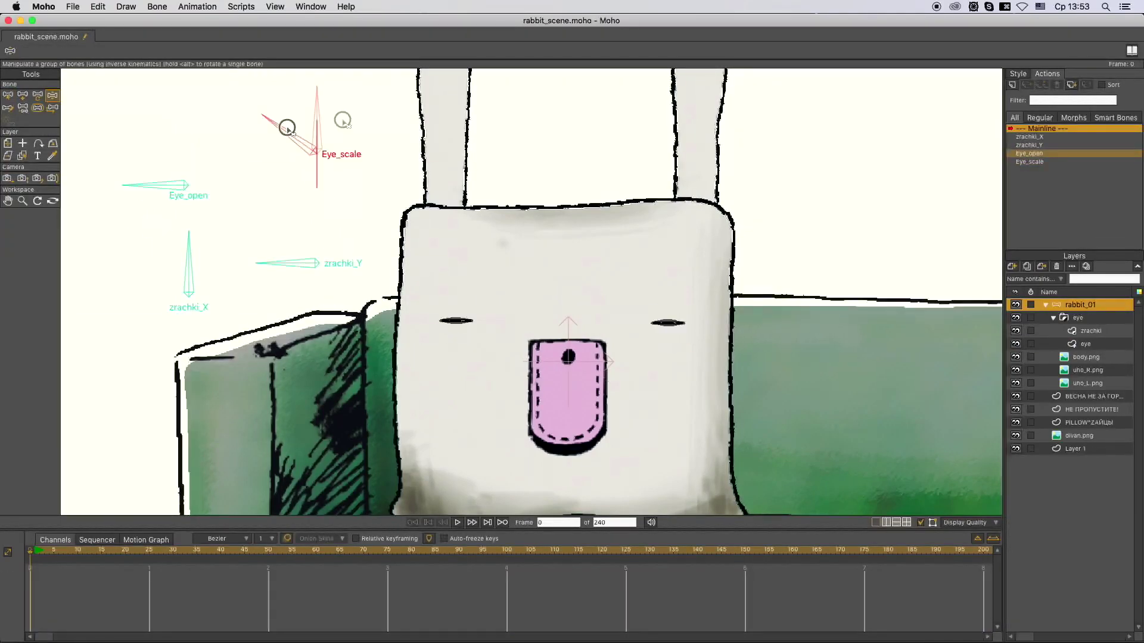
left_click_drag(184, 107, 134, 184)
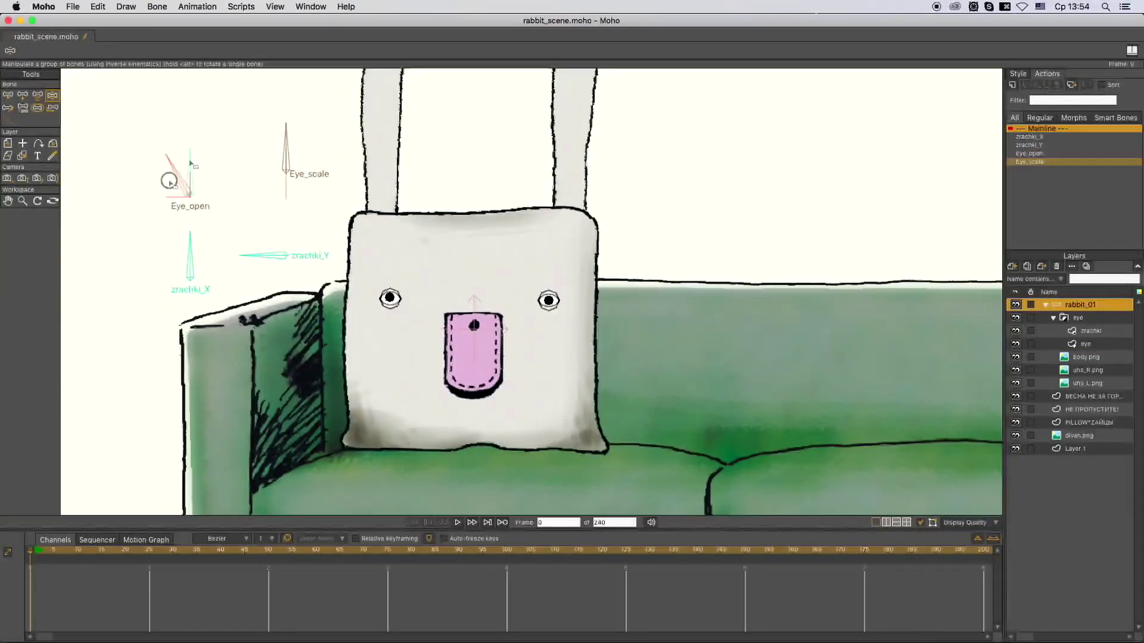
mouse_move(189, 163)
left_mouse_down()
mouse_move(284, 132)
mouse_move(179, 163)
left_mouse_up()
left_click_drag(286, 125, 225, 159)
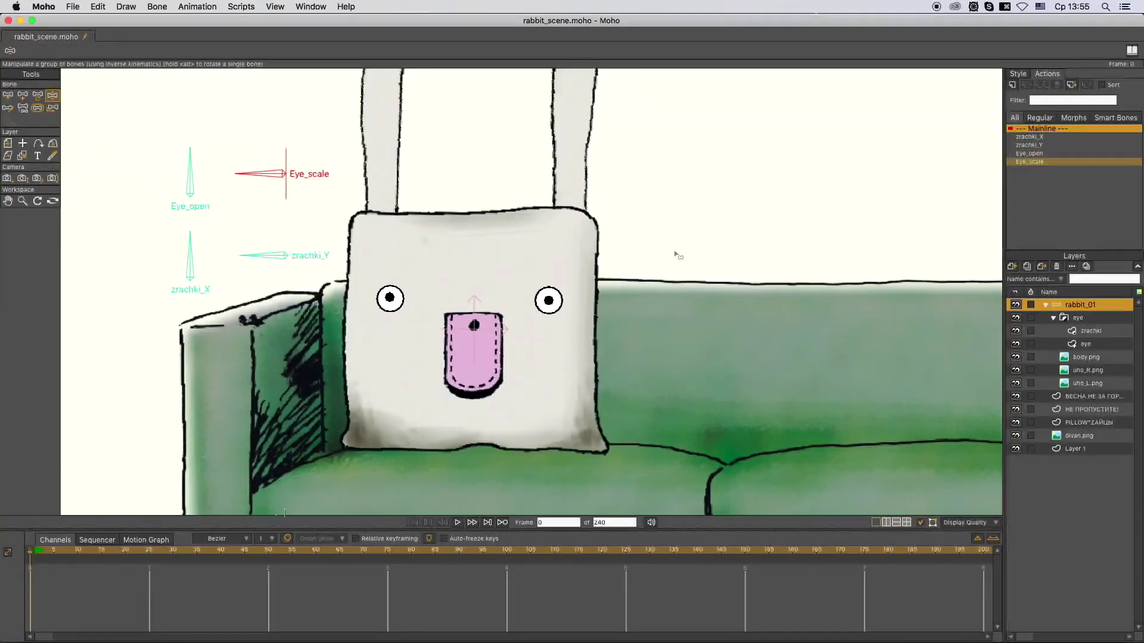
left_click(269, 550)
left_click(7, 95)
left_click(70, 52)
key("z")
left_click(143, 189)
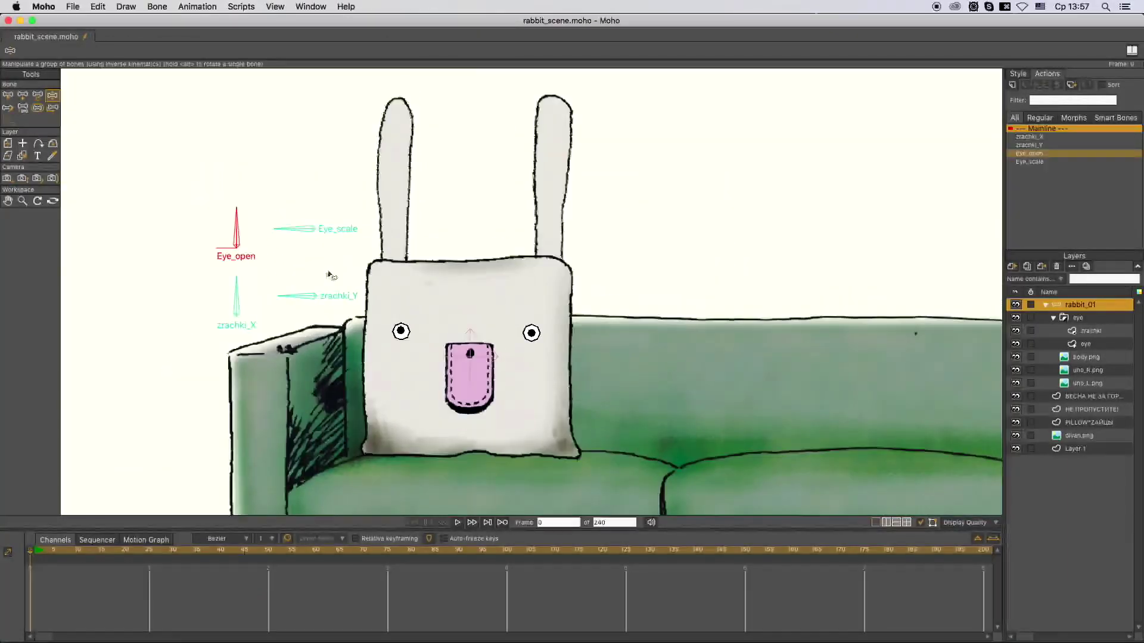
Draw rabbit_01's skeleton with a base bone, a vertical spine, branches to both sides and three-bone chains up both ears
key("b")
left_click(143, 182)
left_click(22, 95)
left_click_drag(399, 439, 548, 441)
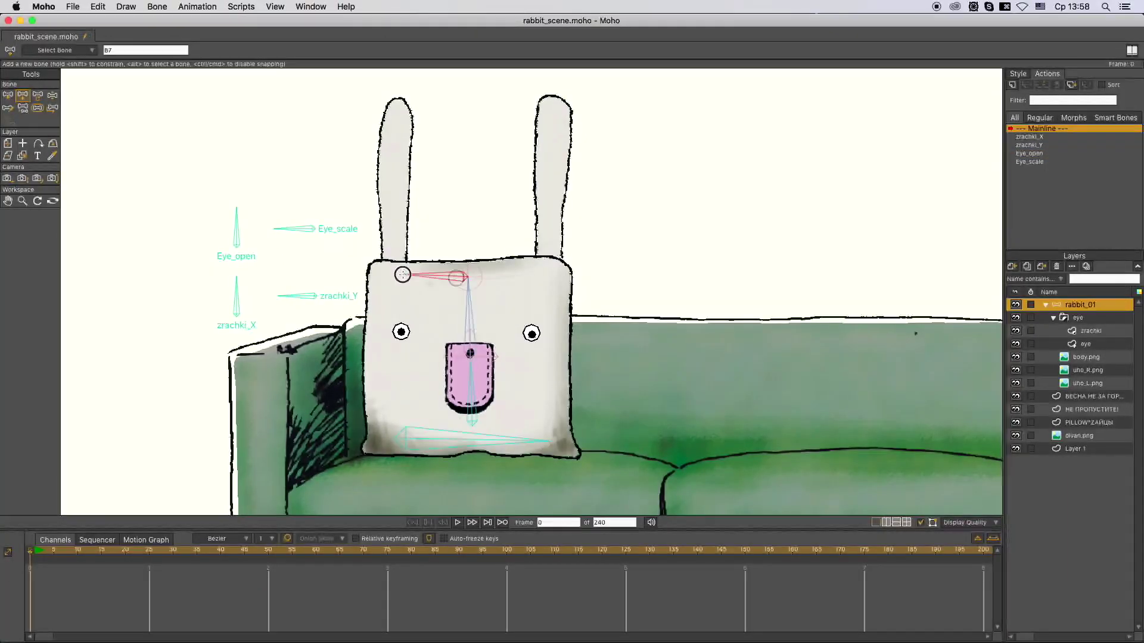
key("a")
left_click_drag(545, 271, 547, 211)
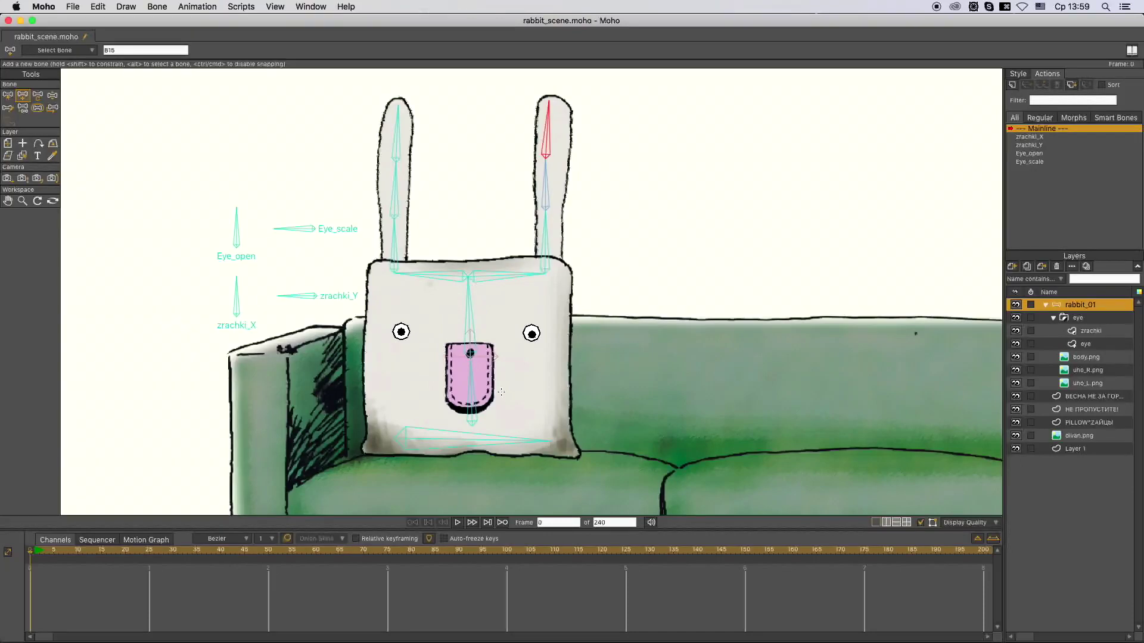
Display the bone strengths and bend the body and head bones to test how rabbit_01 deforms
key("s")
left_click(372, 177)
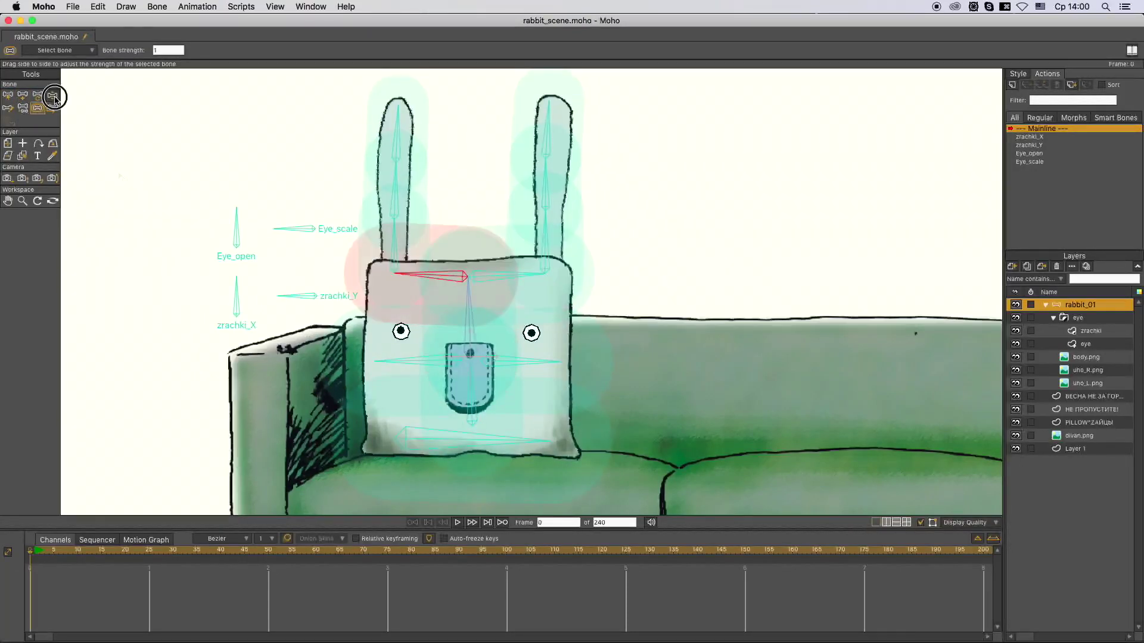
key("z")
left_click_drag(470, 301, 489, 302)
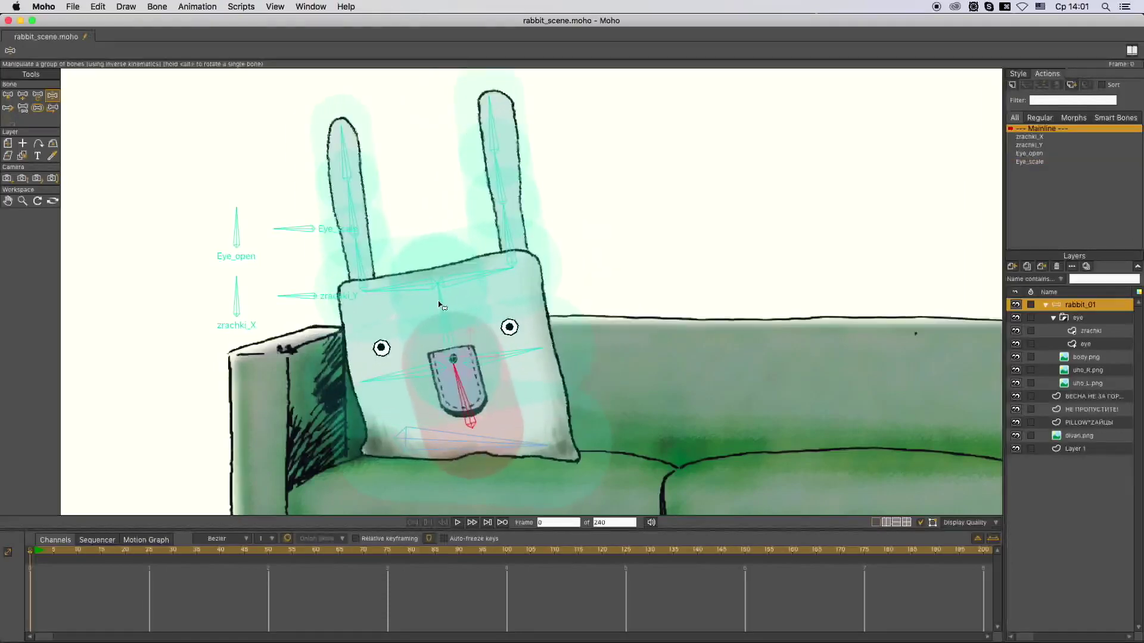
left_click_drag(448, 363, 473, 318)
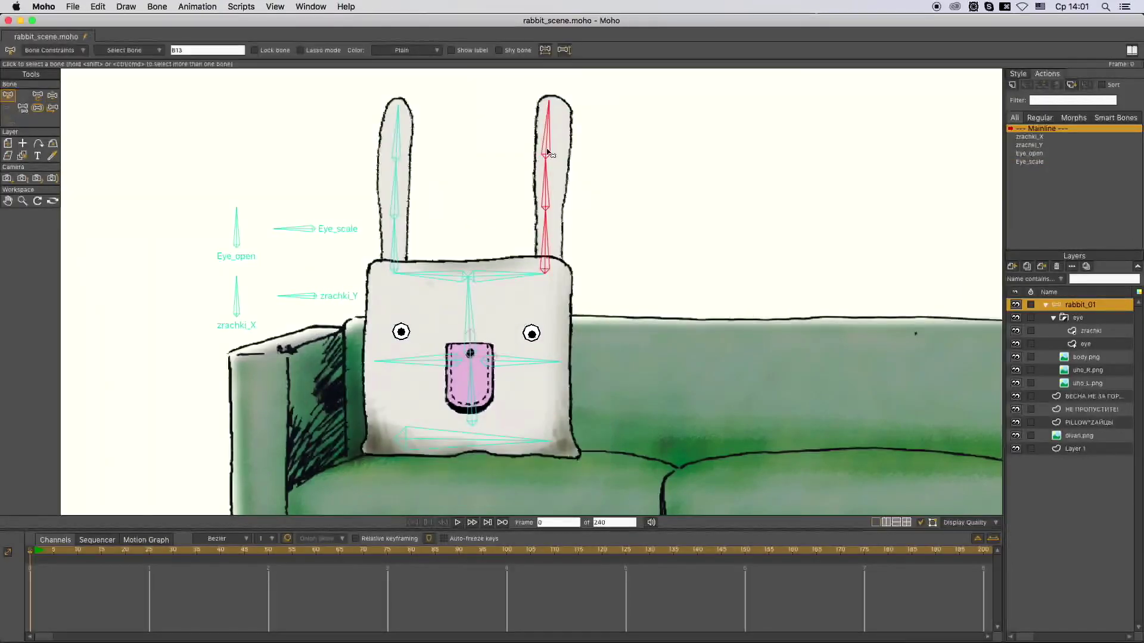
left_click(158, 7)
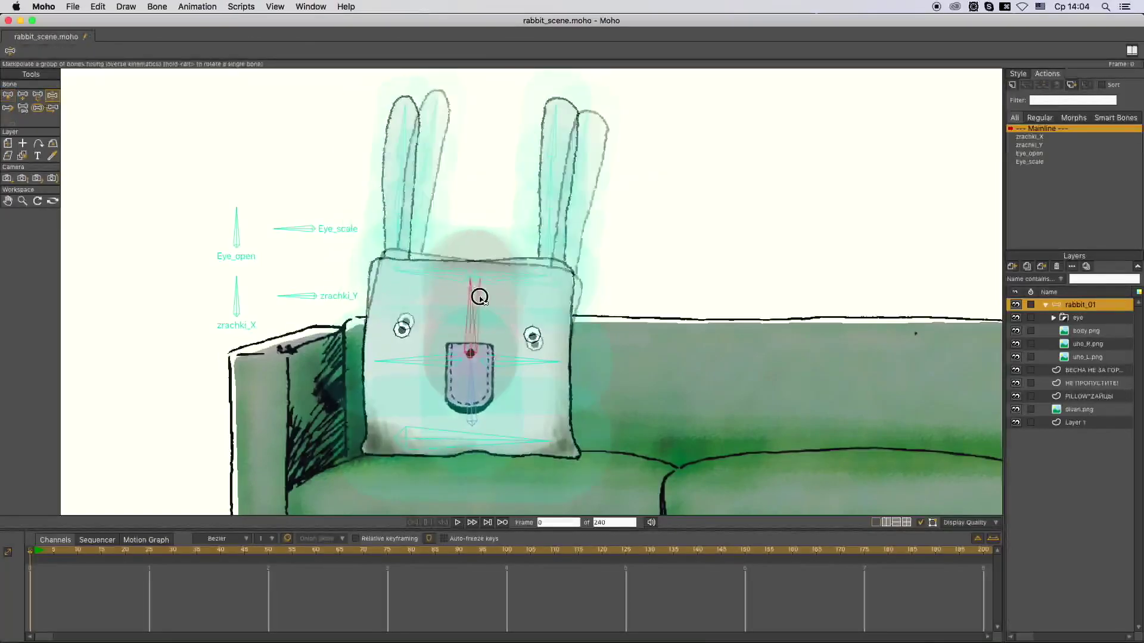
left_click_drag(480, 296, 250, 215)
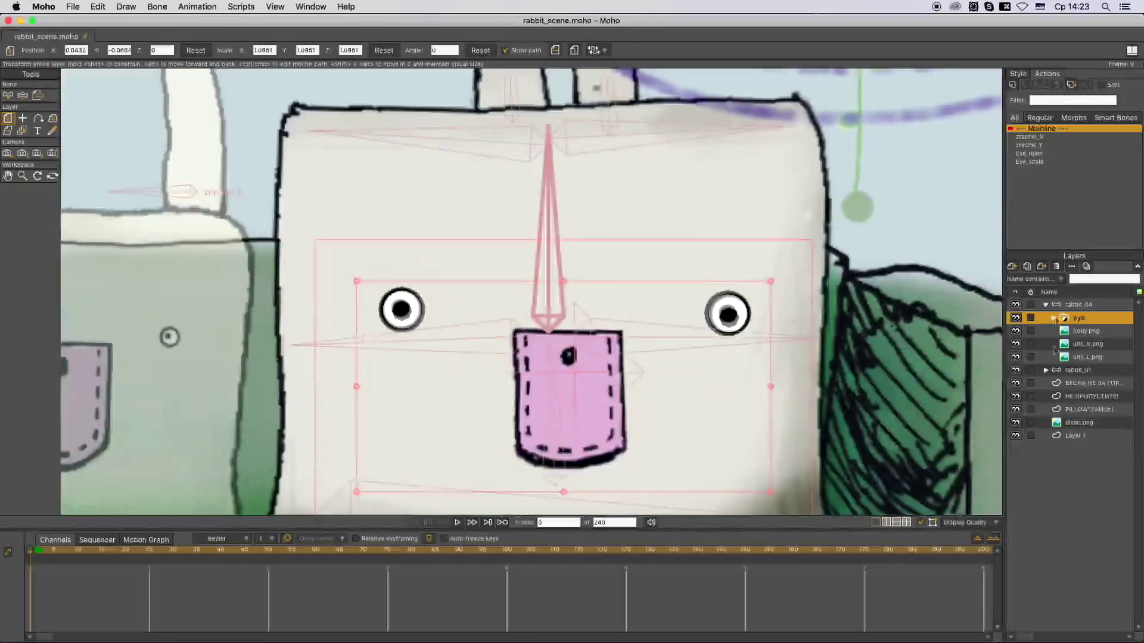
Reposition rabbit_03's base, spine, side-branch and ear bones to fit the smallest rabbit's body and ears
key("super+z")
scroll(743, 331, "up", 2)
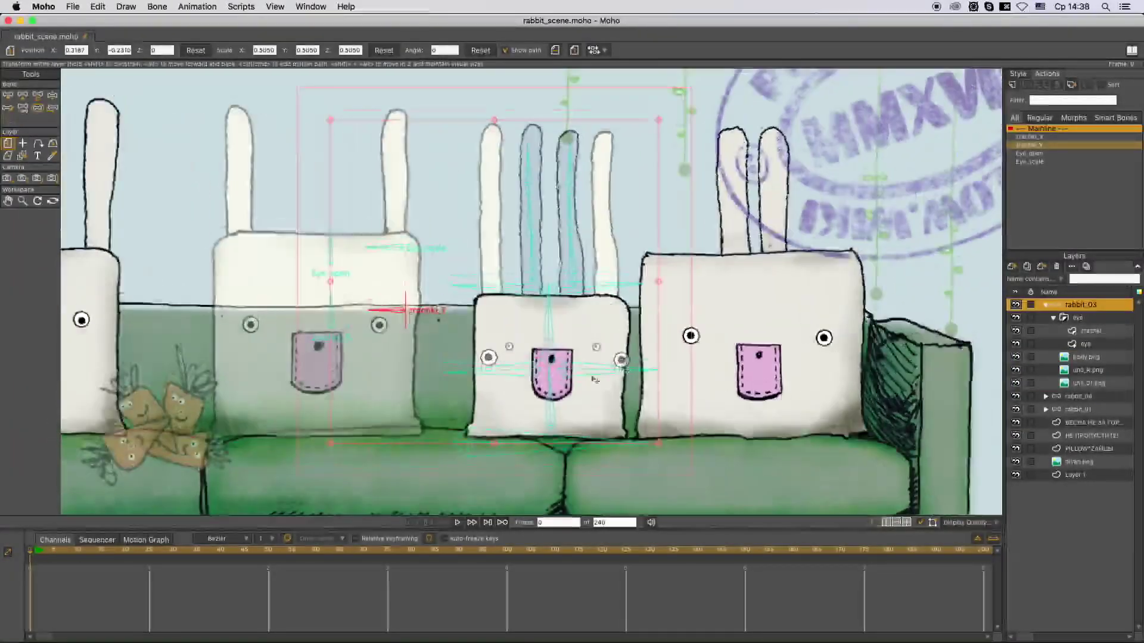
left_click(1090, 383)
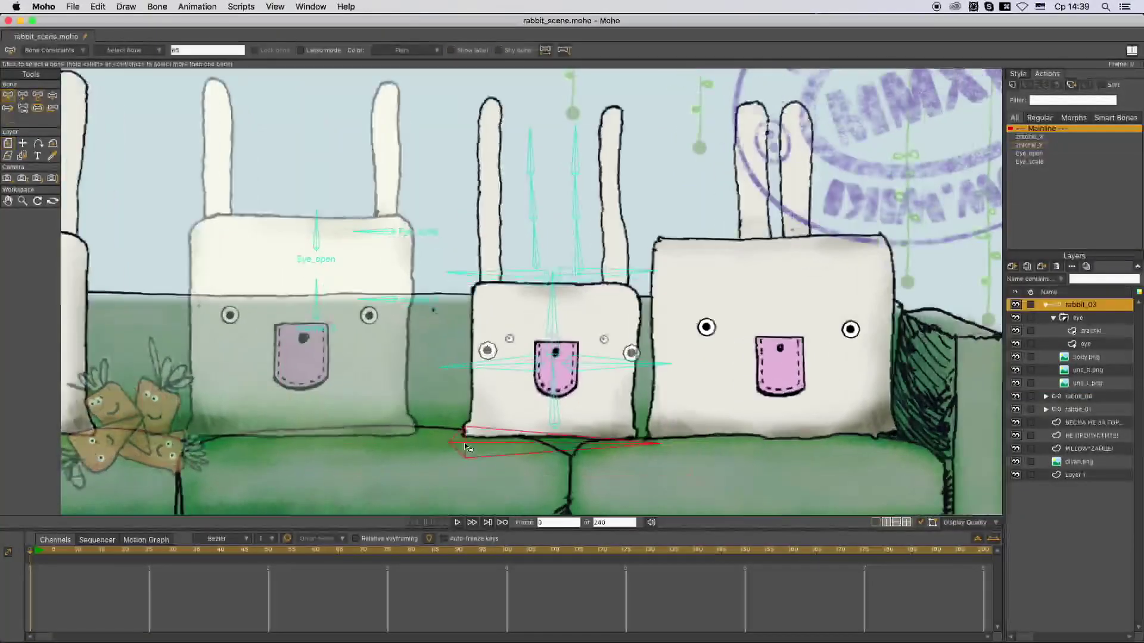
left_click_drag(467, 429, 624, 430)
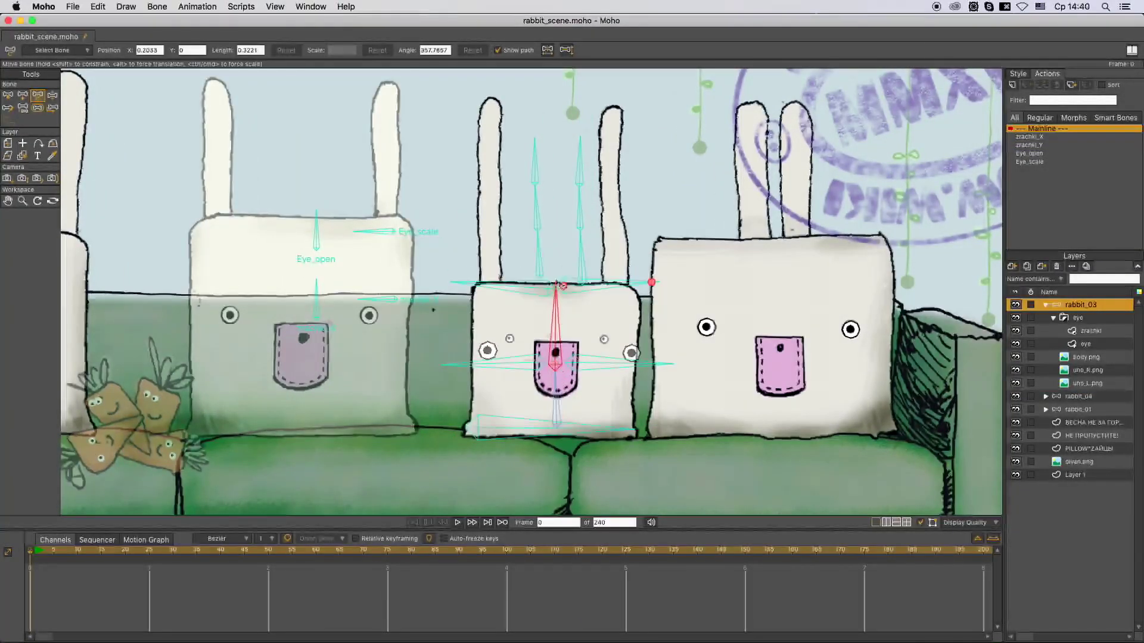
left_click_drag(560, 362, 638, 293)
left_click_drag(591, 282, 614, 289)
left_click_drag(613, 240, 612, 224)
left_click_drag(612, 188, 612, 178)
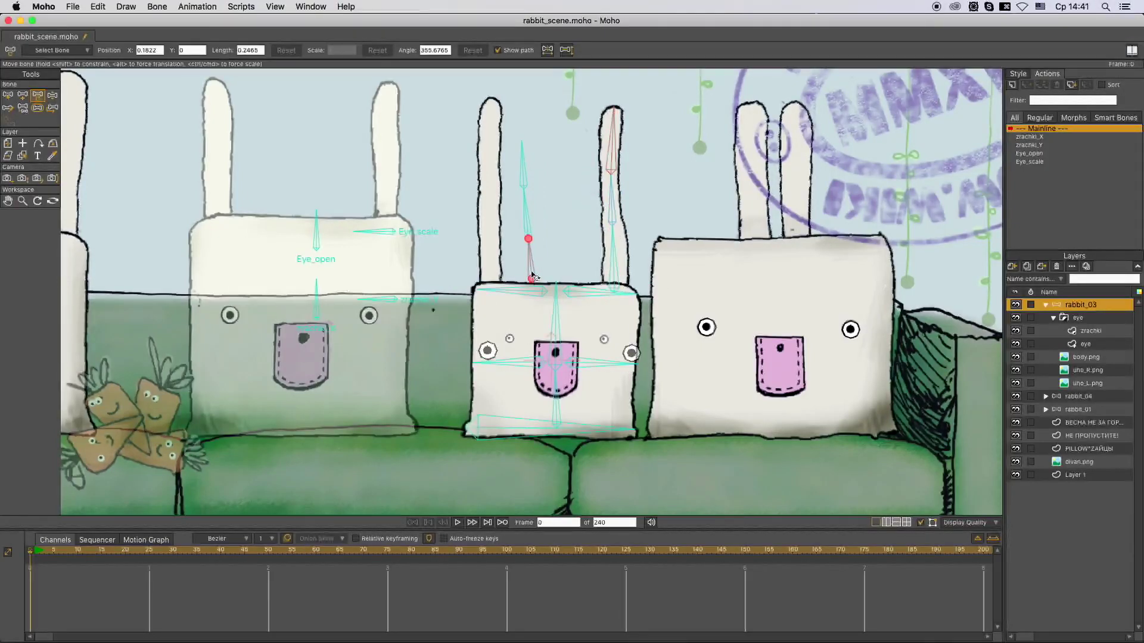
Transform the eye outlines and pupils in rabbit_03's eye group to fit the smallest rabbit's drawn eyes
left_click(1086, 343)
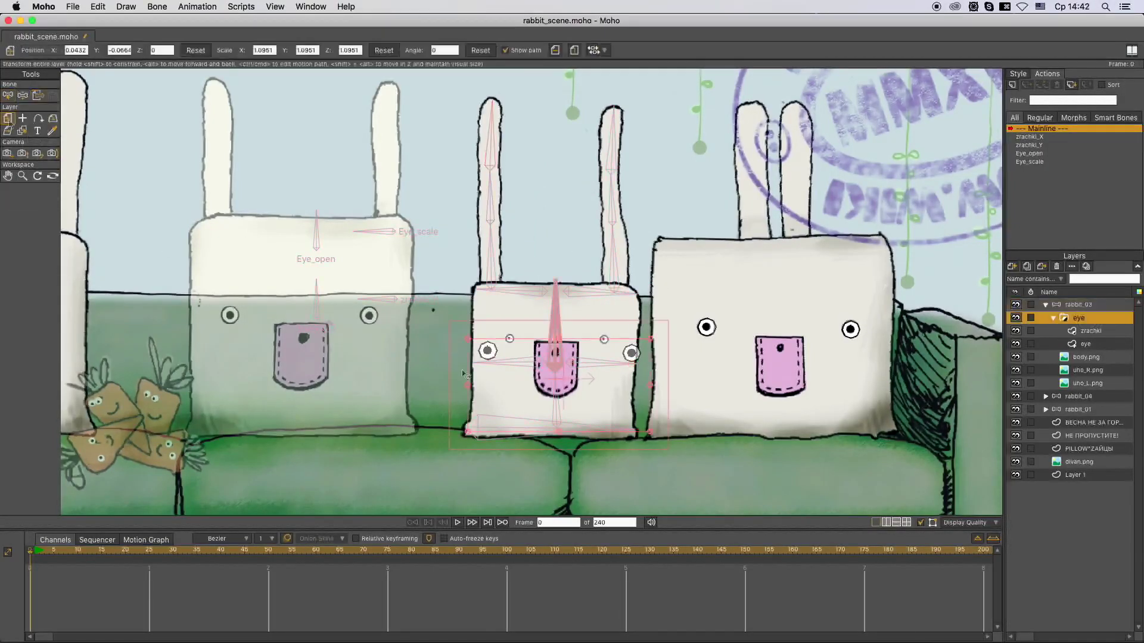
scroll(585, 358, "up", 6)
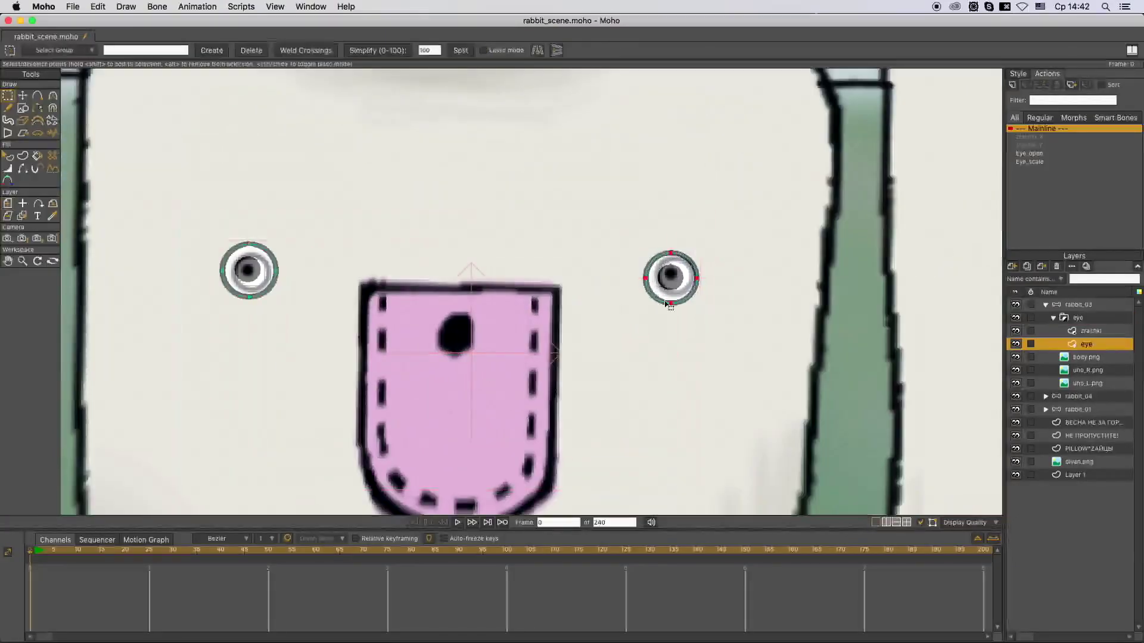
key("t")
left_click_drag(669, 306, 681, 280)
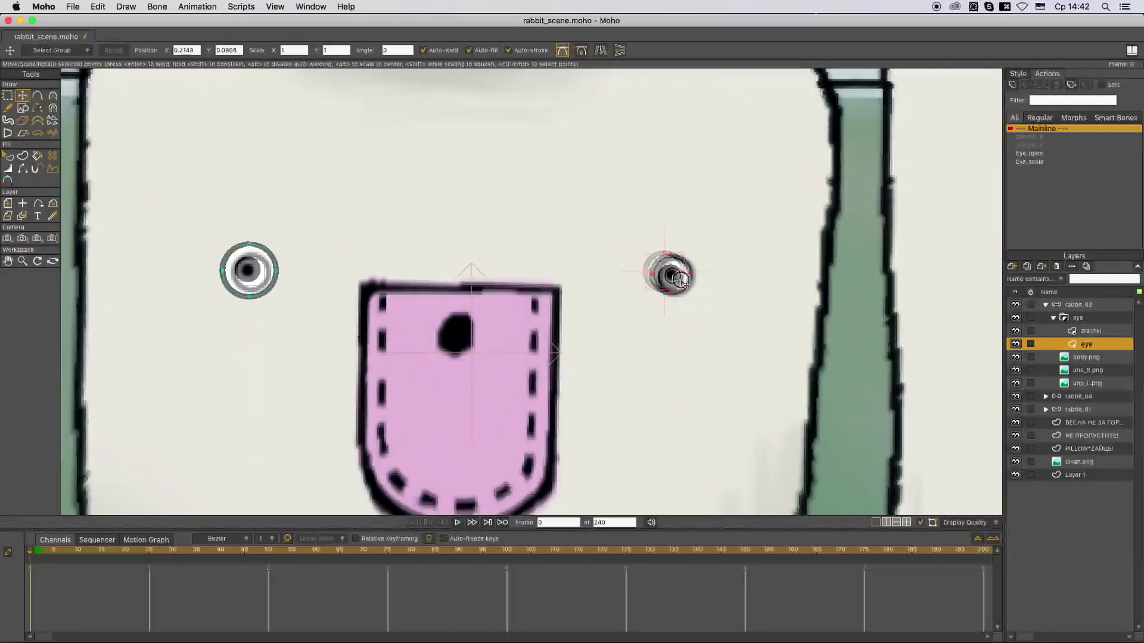
left_click(254, 274, "ctrl+alt")
scroll(255, 274, "up", 2)
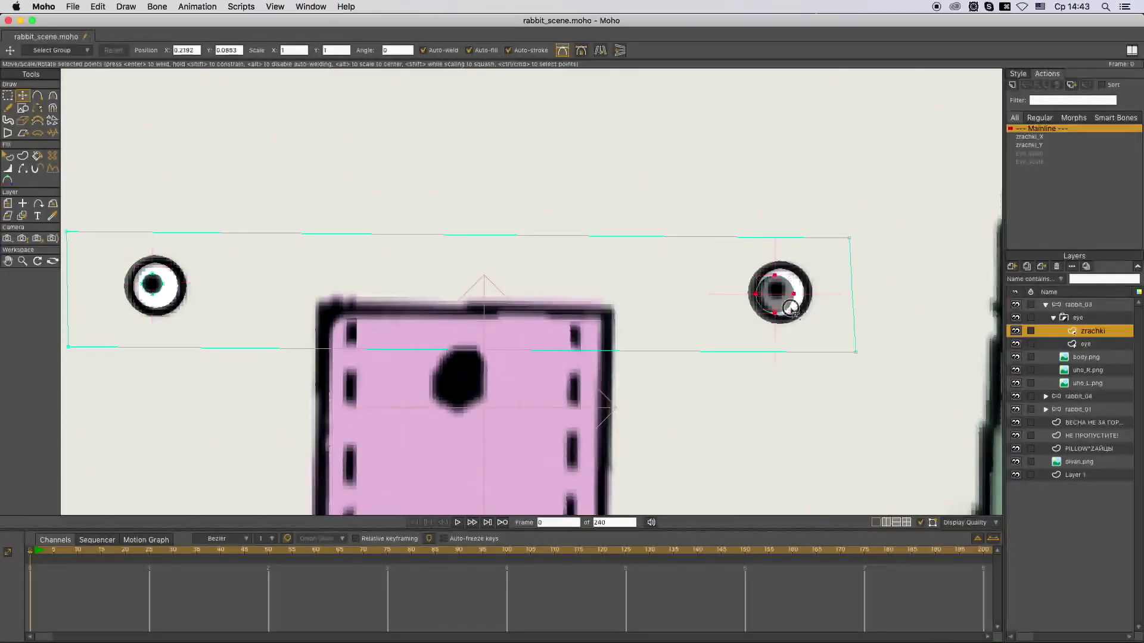
scroll(774, 306, "down", 4)
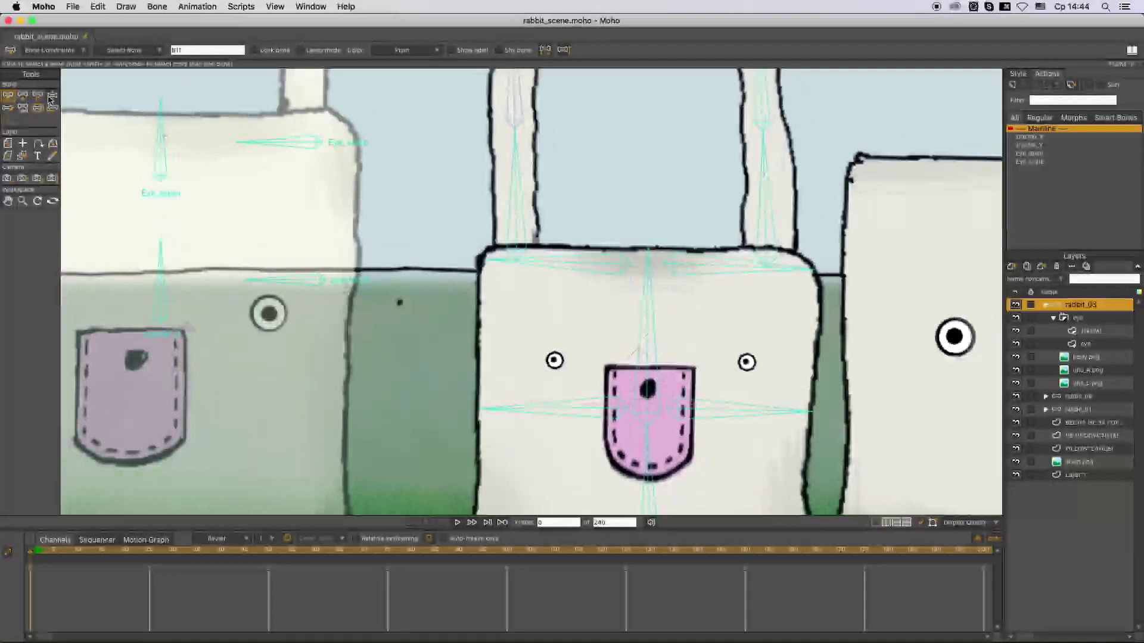
left_click(51, 96)
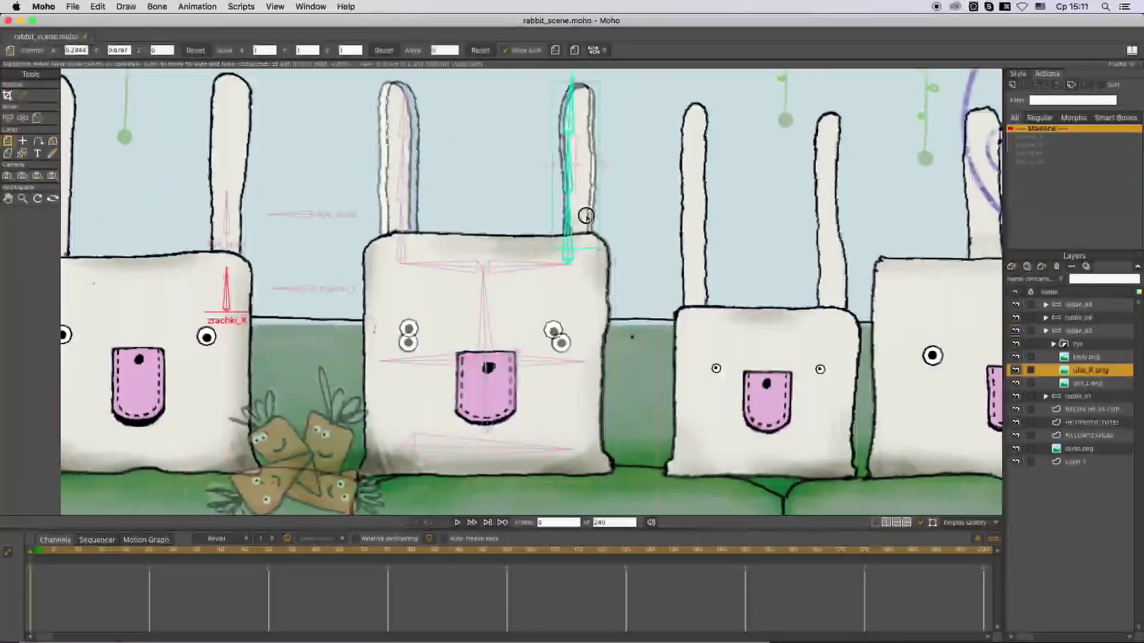
Reposition rabbit_02's ear images to line up with the second rabbit's drawn ears
left_click(401, 227)
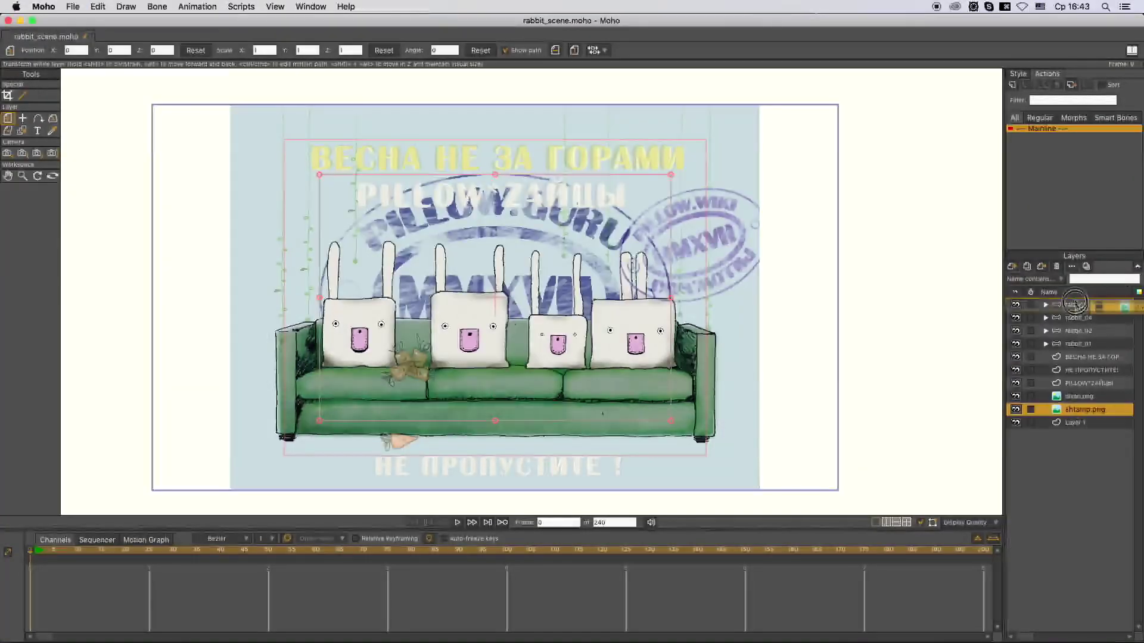
Move shtamp.png to the top of the layer stack and scale and place it over the reference stamp
left_click_drag(1075, 304, 1075, 301)
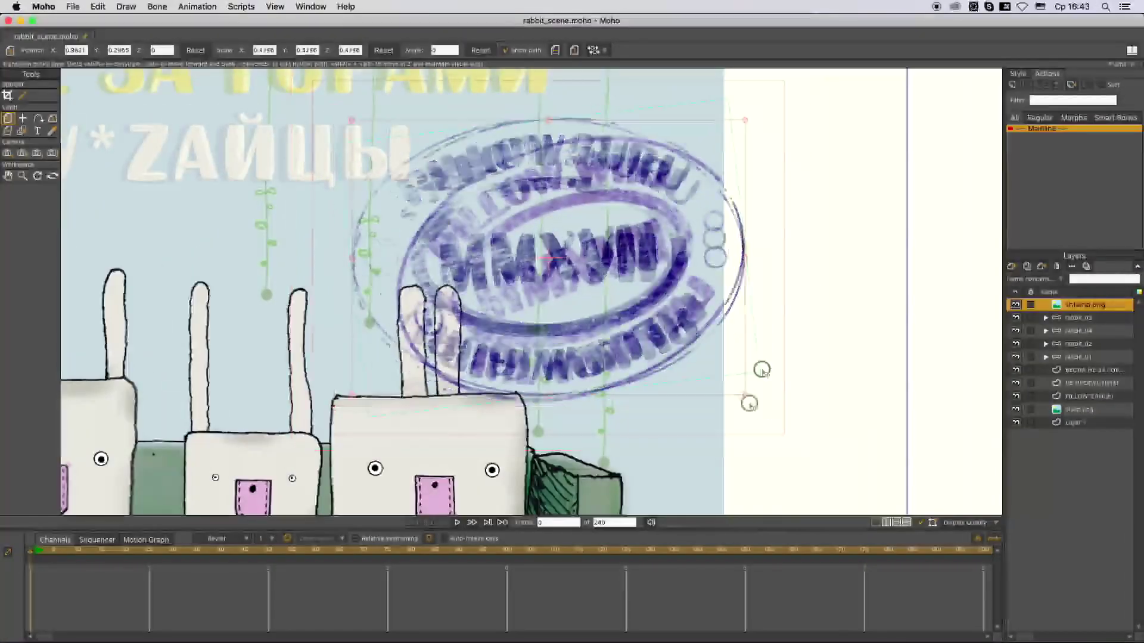
left_click_drag(748, 401, 780, 327)
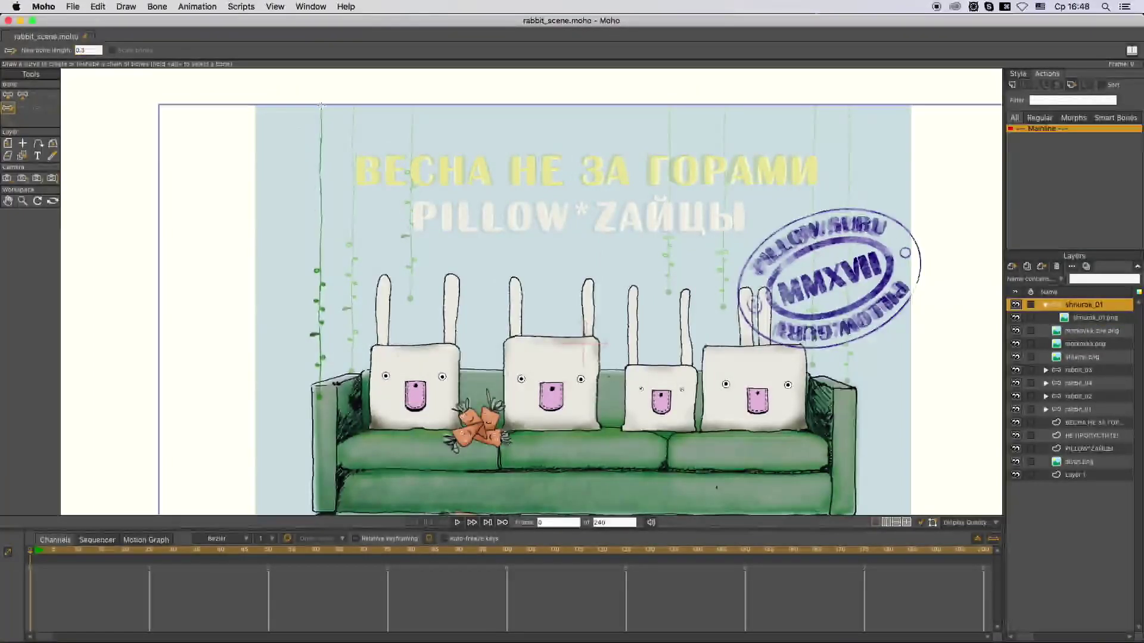
Draw a bone chain with bone length 0.20 along the leftmost vine in shnurok_01, and add the other vines as shnurok_02 to shnurok_07
left_click(89, 50)
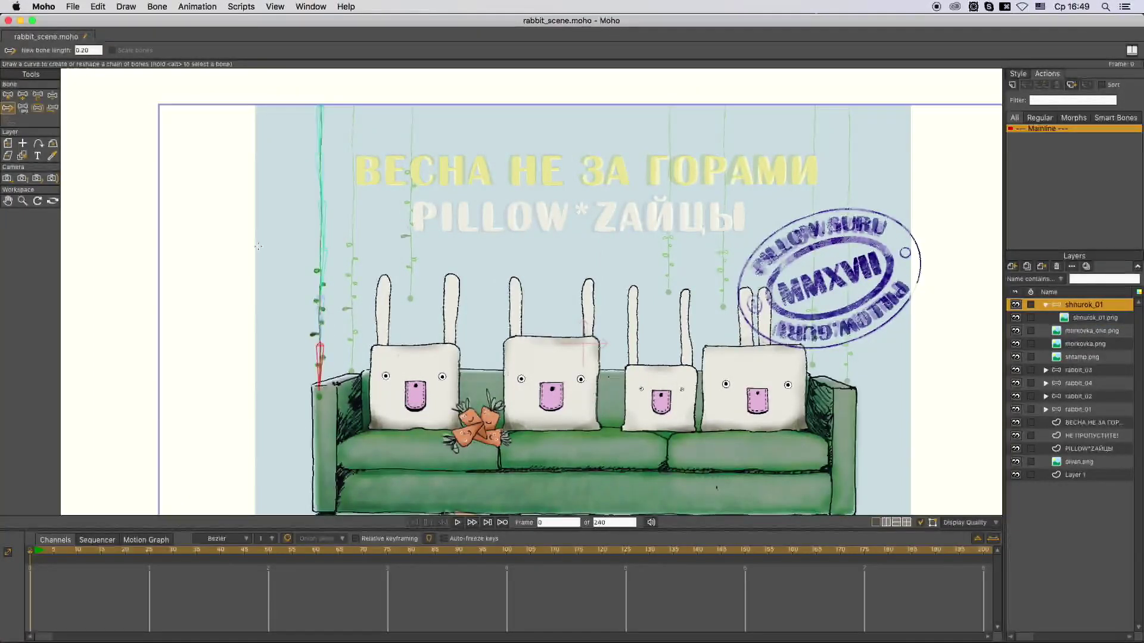
left_click(1088, 380)
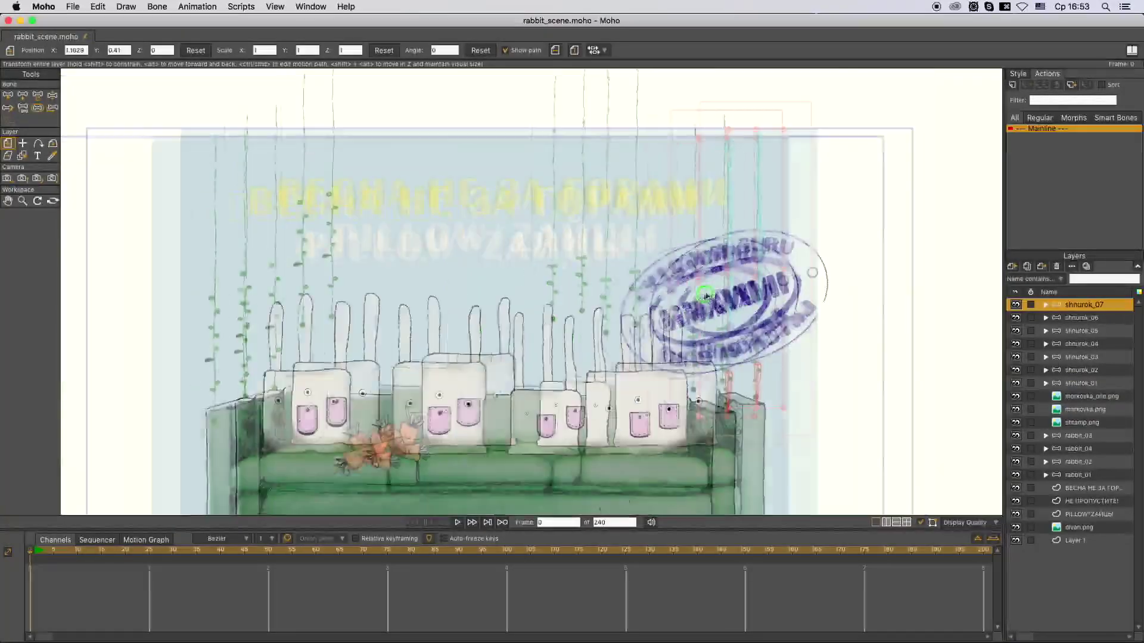
Group the shnurok layers in a folder and move shtamp.png and the text layers above it
left_click(1080, 417, "shift")
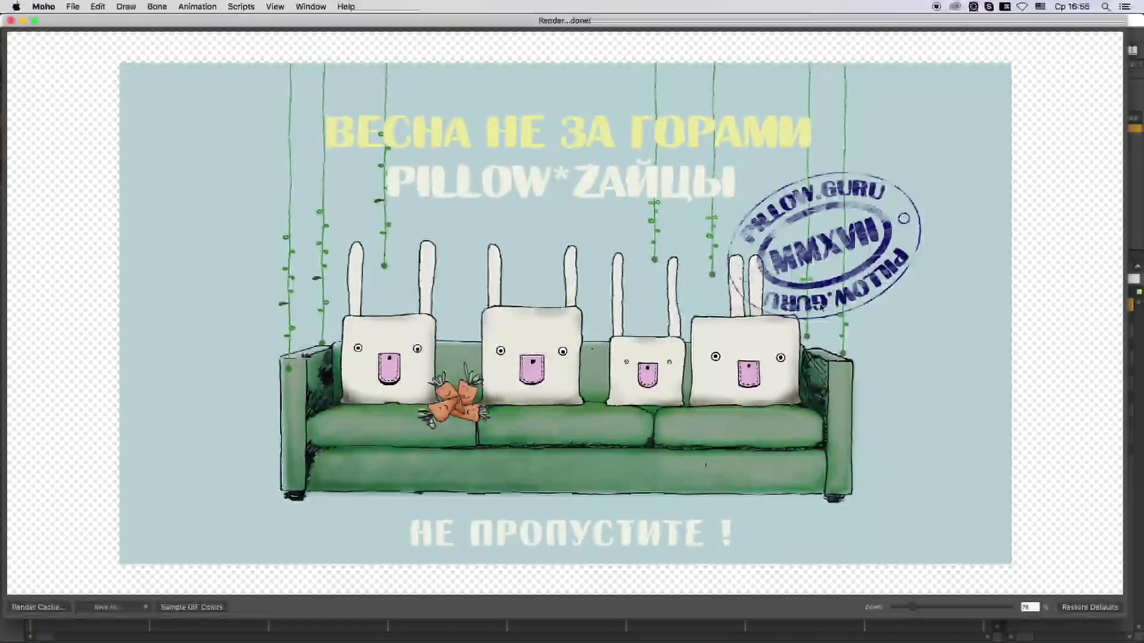
Draw a freehand floor line beneath the sofa on Layer 1 and apply a textured brush to its stroke
left_click_drag(180, 452, 766, 458)
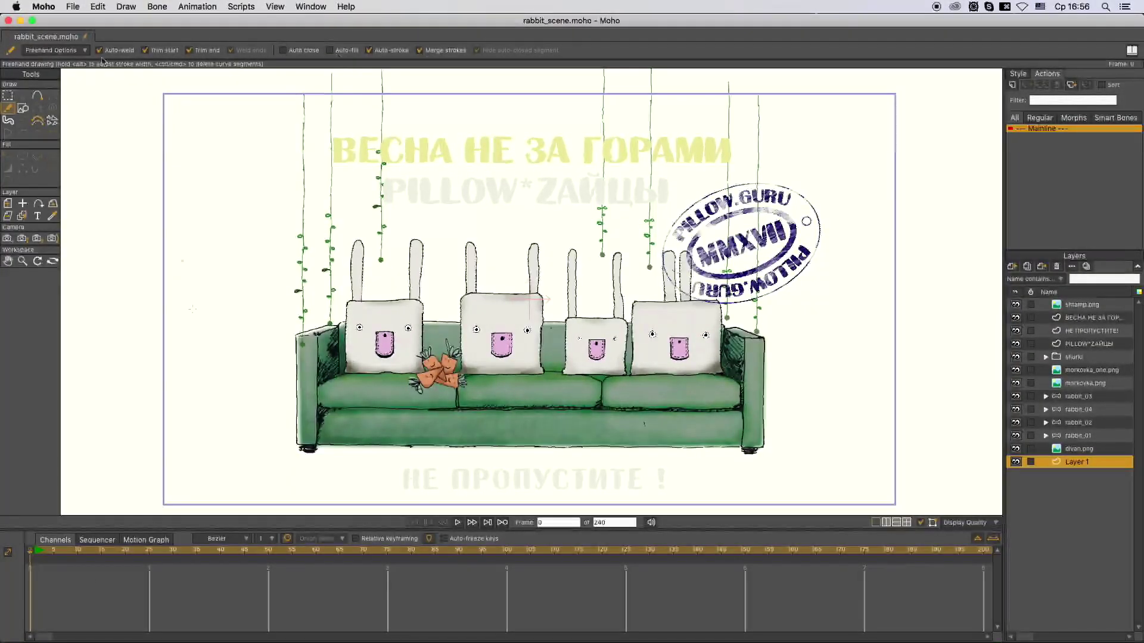
left_click(1088, 169)
key("a")
left_click(23, 95)
scroll(173, 280, "up", 5)
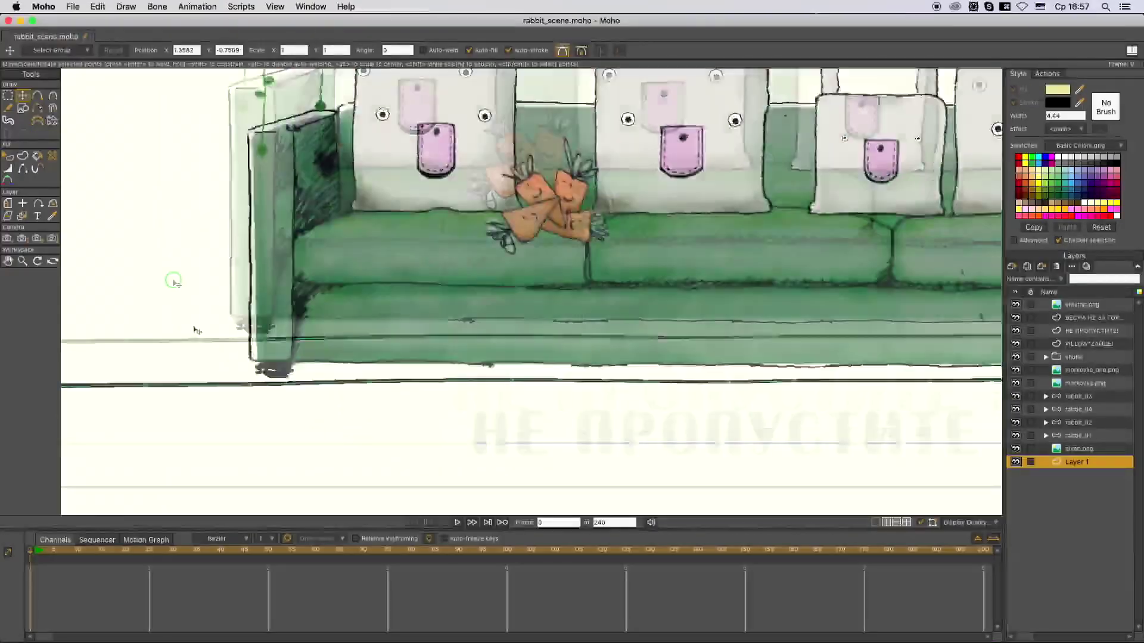
left_click(342, 375)
key("q")
left_click(476, 374)
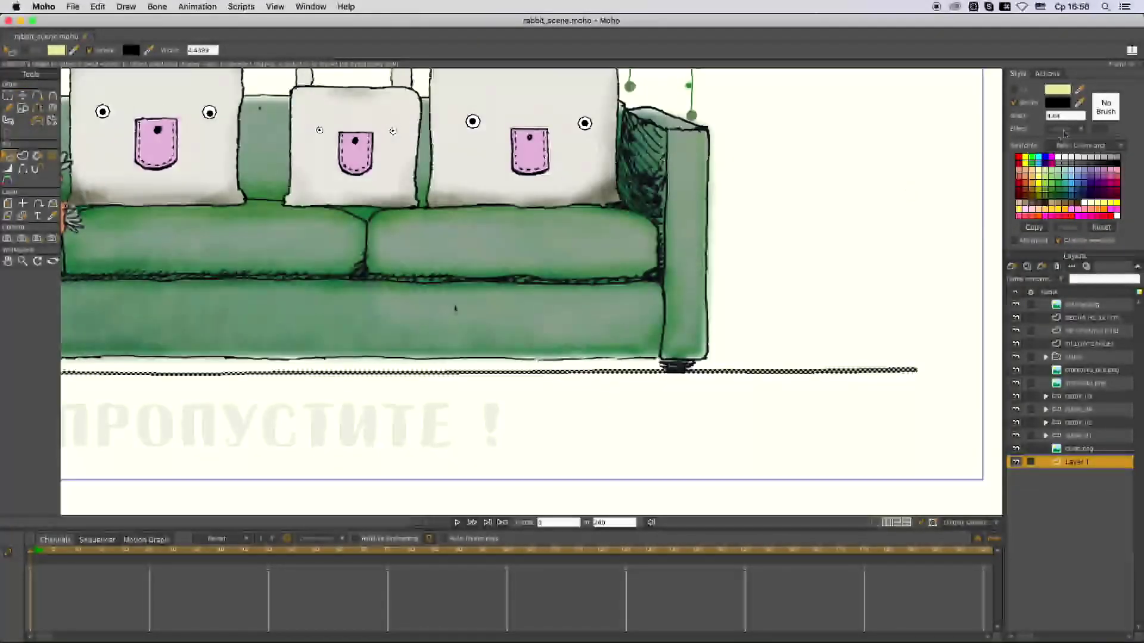
left_click(1116, 183)
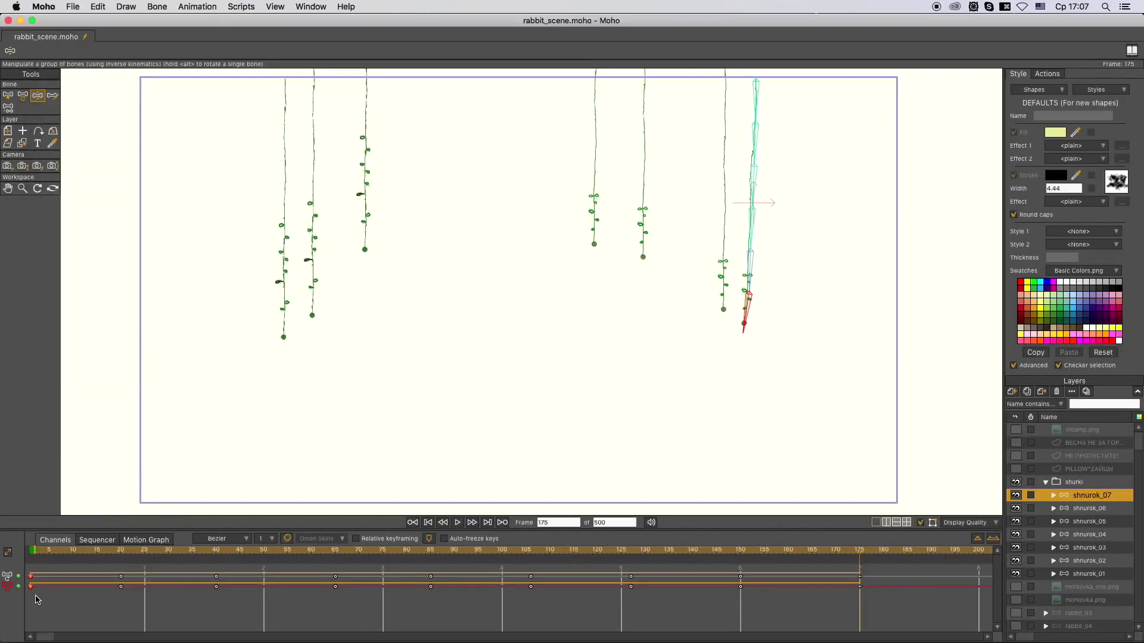
Loop the sway of shnurok_07 by matching frame 175 to the starting pose and cycling its bone keys
right_click(858, 554)
left_click(855, 556)
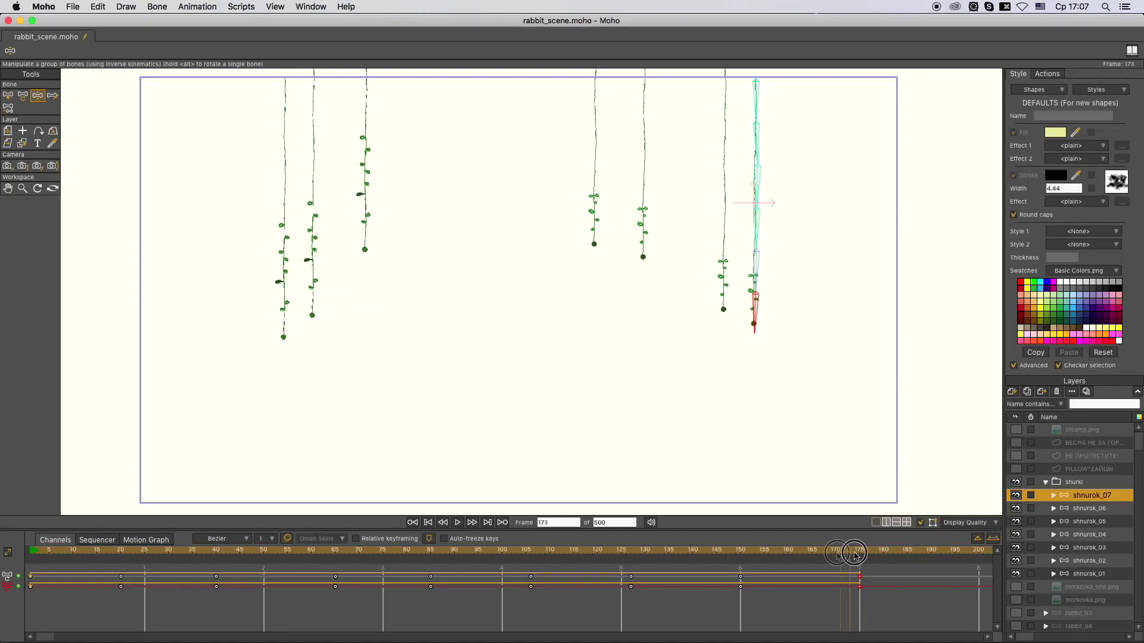
left_click(30, 554)
key("super+c")
right_click(864, 578)
left_click(235, 145)
left_click_drag(835, 552, 917, 561)
Pose the bones of shnurok_06 through a looping sway from frame 1 to frame 200
left_click(724, 310, "alt+super")
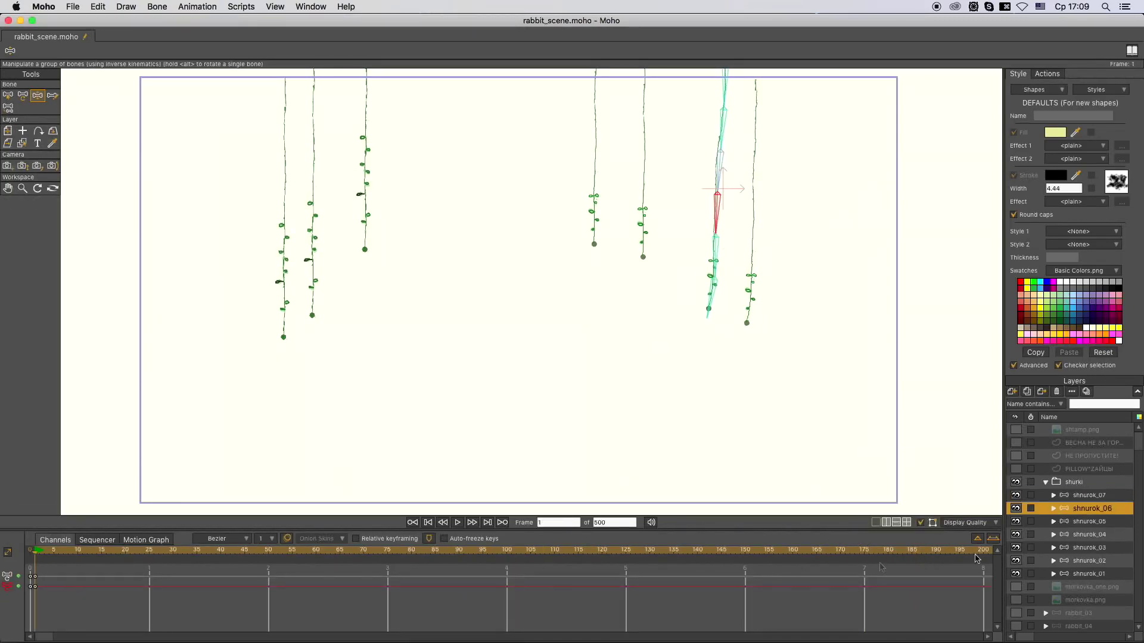
left_click(984, 582)
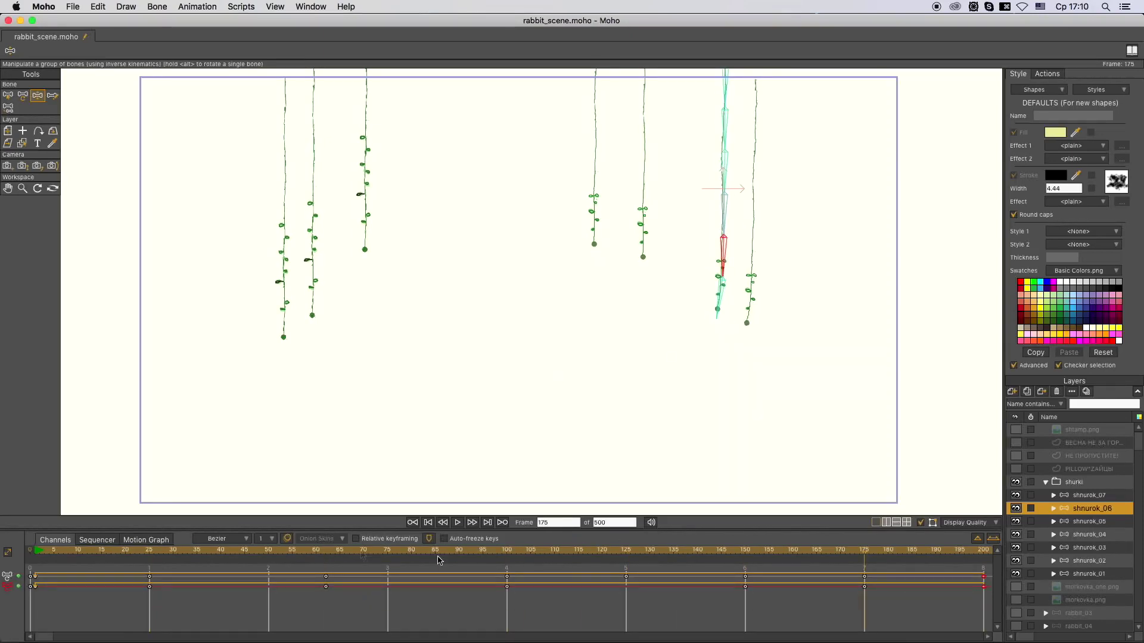
Render an animation preview of the swaying vines, play it back and close it
left_click(72, 7)
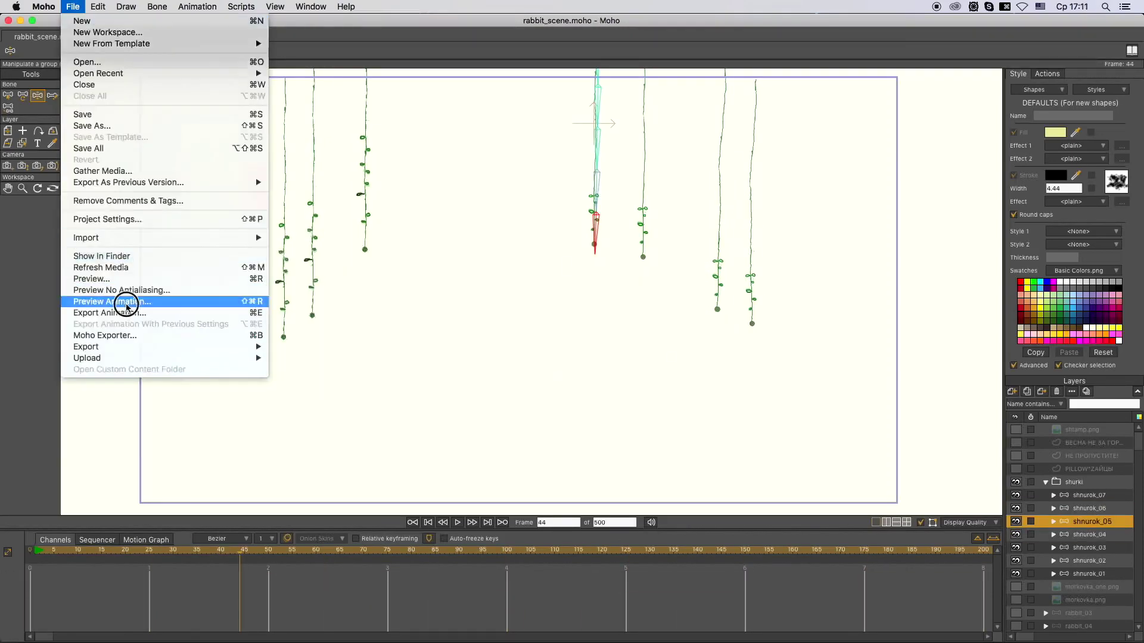
left_click(92, 298)
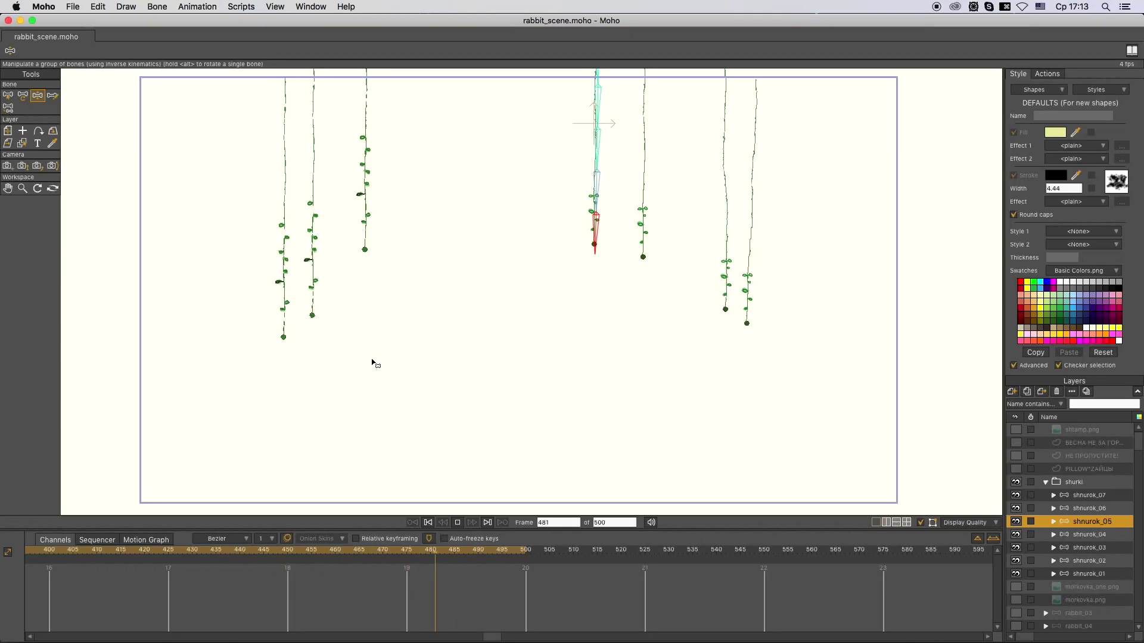
key("space")
key("cmd+w")
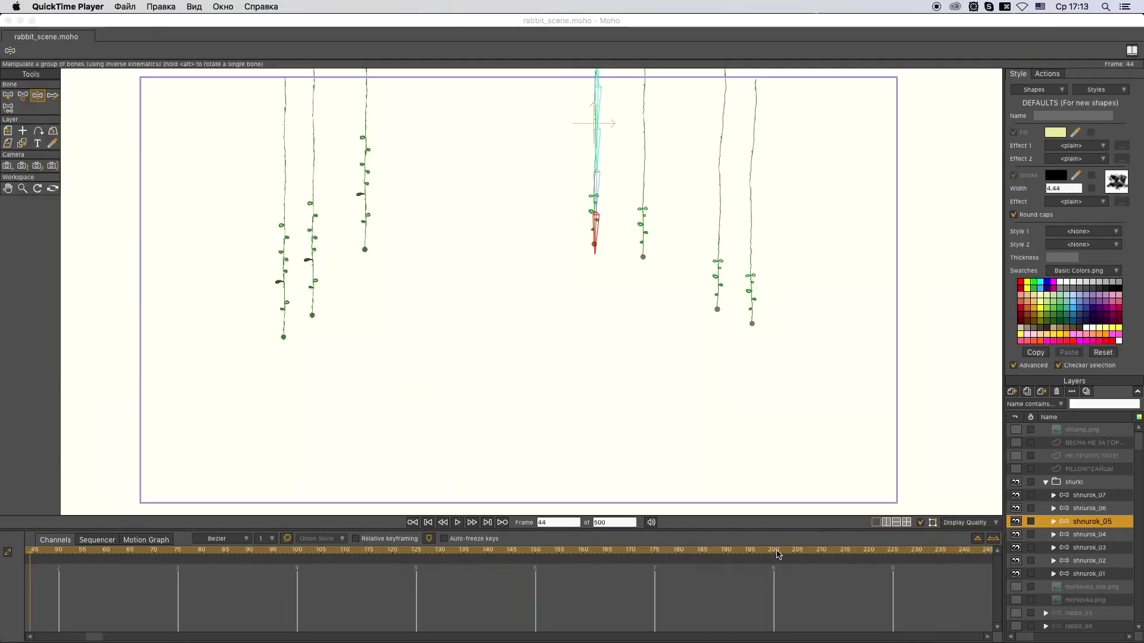
Copy the frame 1 bone pose of shnurok_05 to frame 200 and set those keys to Cycle back to absolute frame 1
left_click(33, 554)
left_click(984, 550)
right_click(983, 582)
left_click(1013, 524)
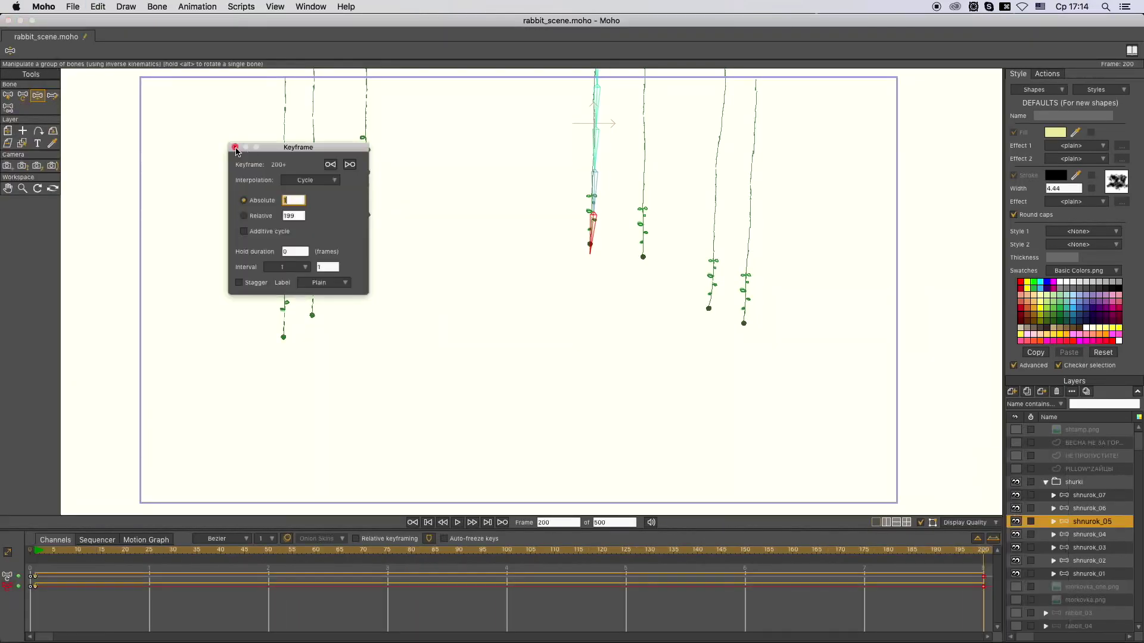
key("Return")
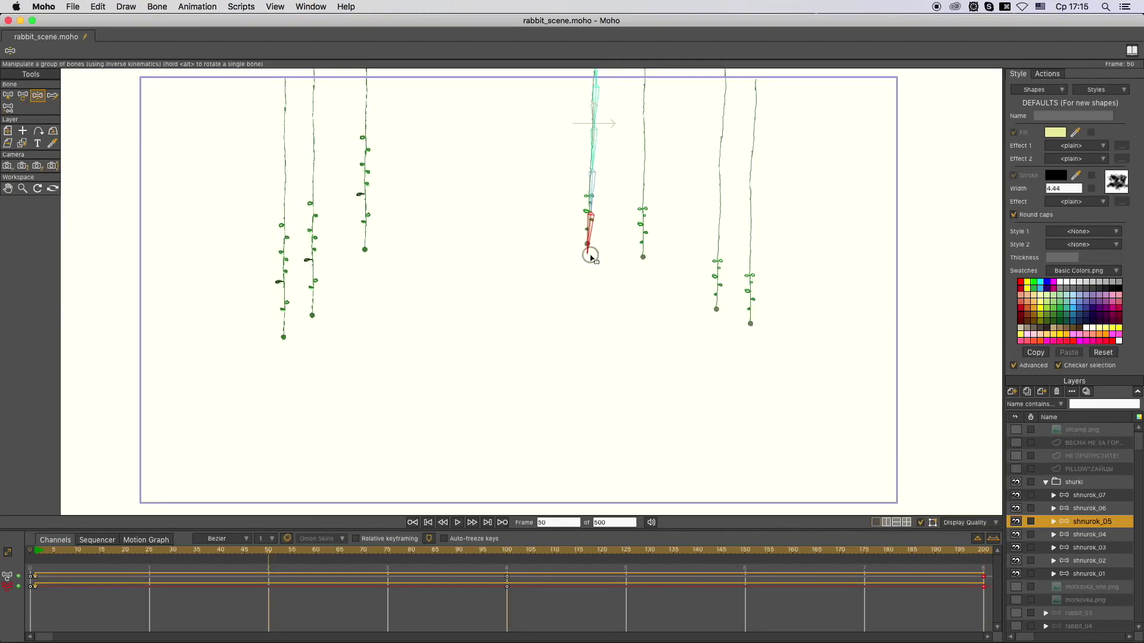
Key the sway of shnurok_05 every 25 frames up to frame 200 and smooth its motion curve
left_click_drag(524, 530, 524, 500)
left_click(8, 548)
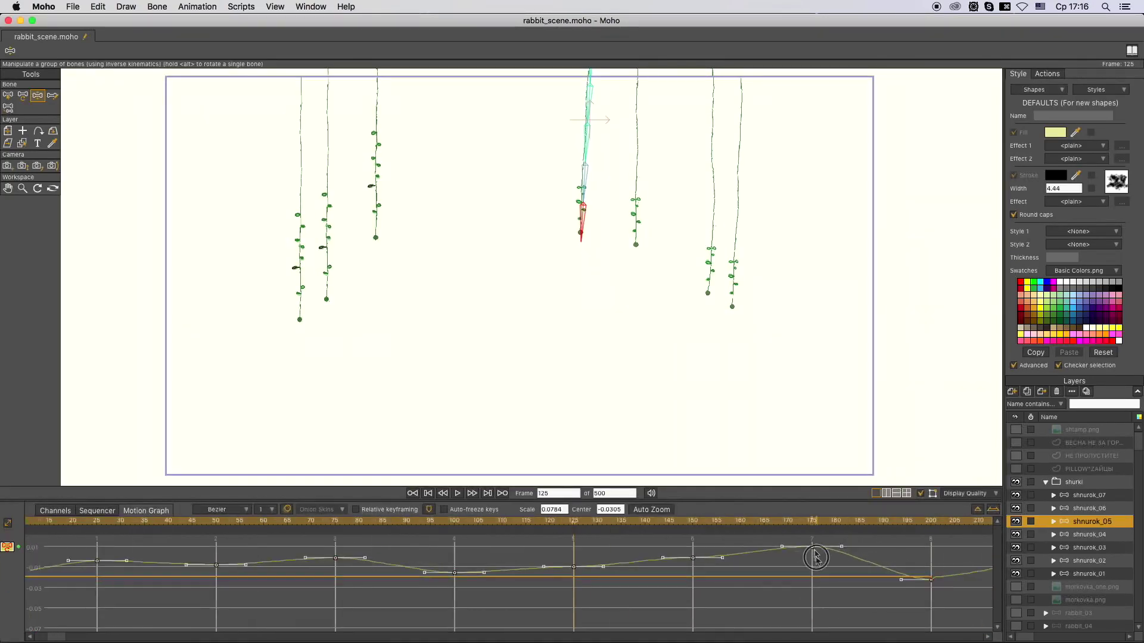
left_click(986, 553)
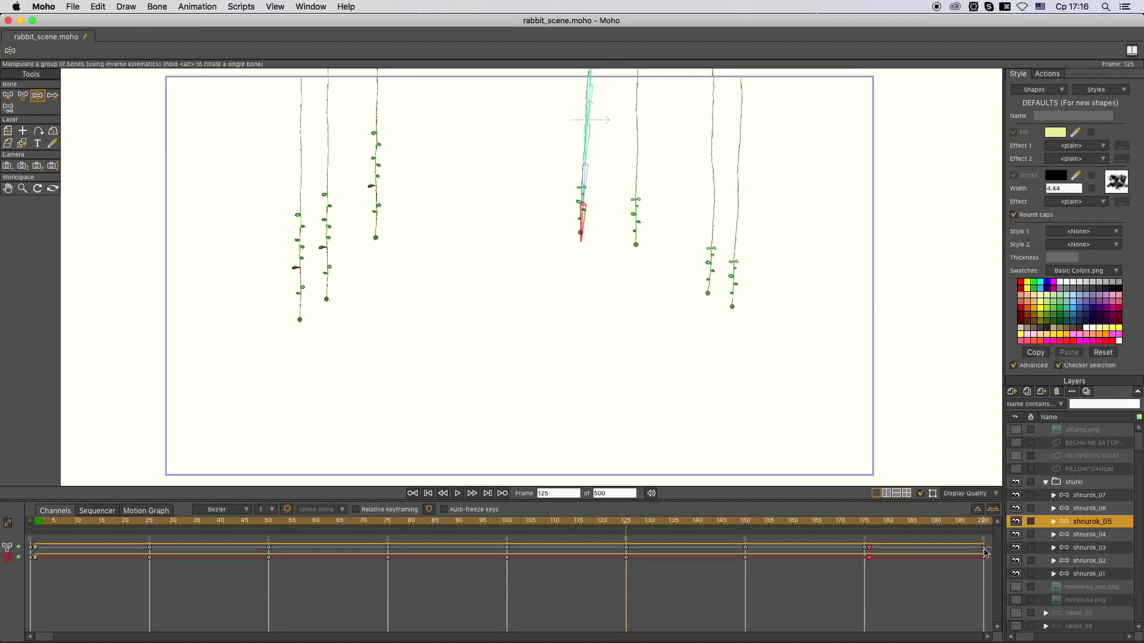
Refine the bone sway of shnurok_06 across its 200-frame loop
left_click(1085, 509)
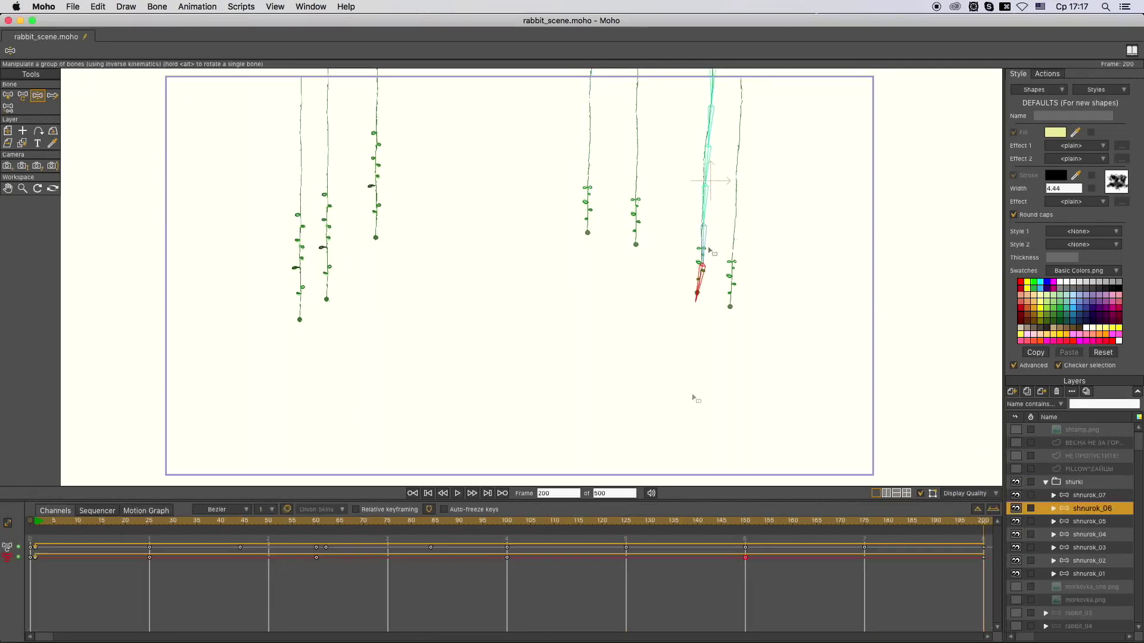
left_click(8, 547)
left_click(709, 165)
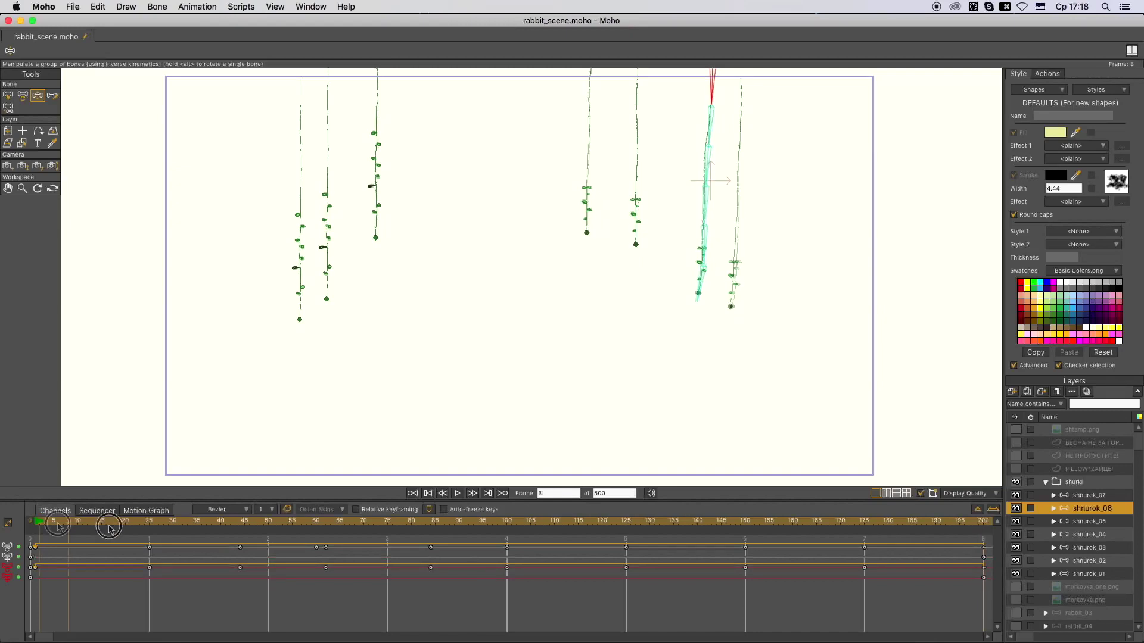
Adjust the bone rotation curve of shnurok_07 in the motion graph to soften its sway
left_click(737, 294)
left_click_drag(340, 568, 338, 596)
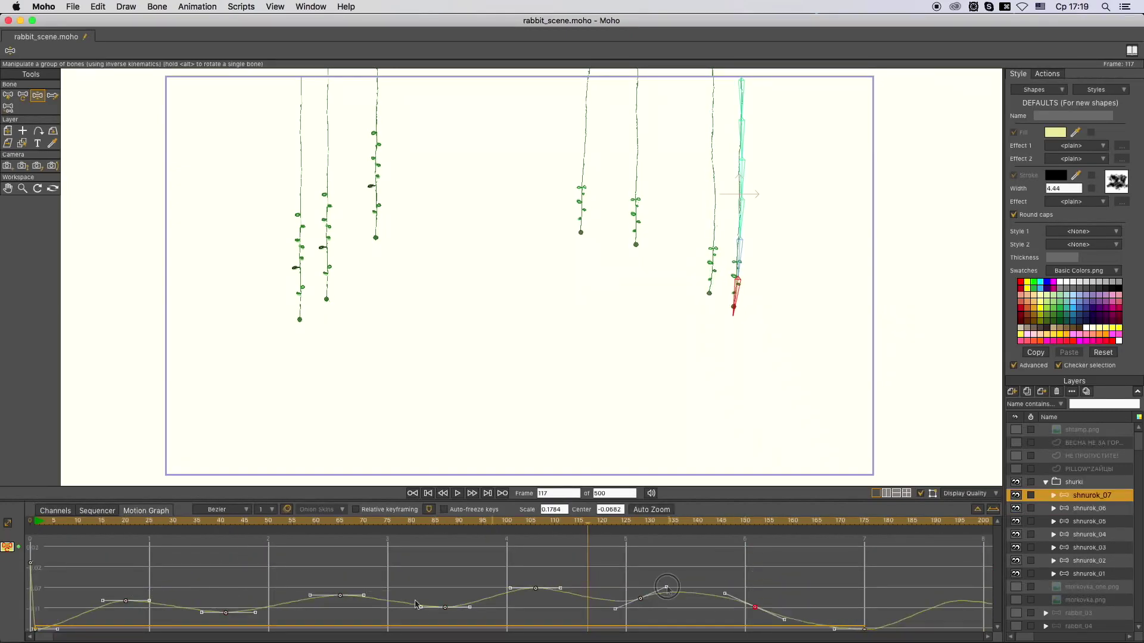
left_click(55, 511)
left_click(173, 510)
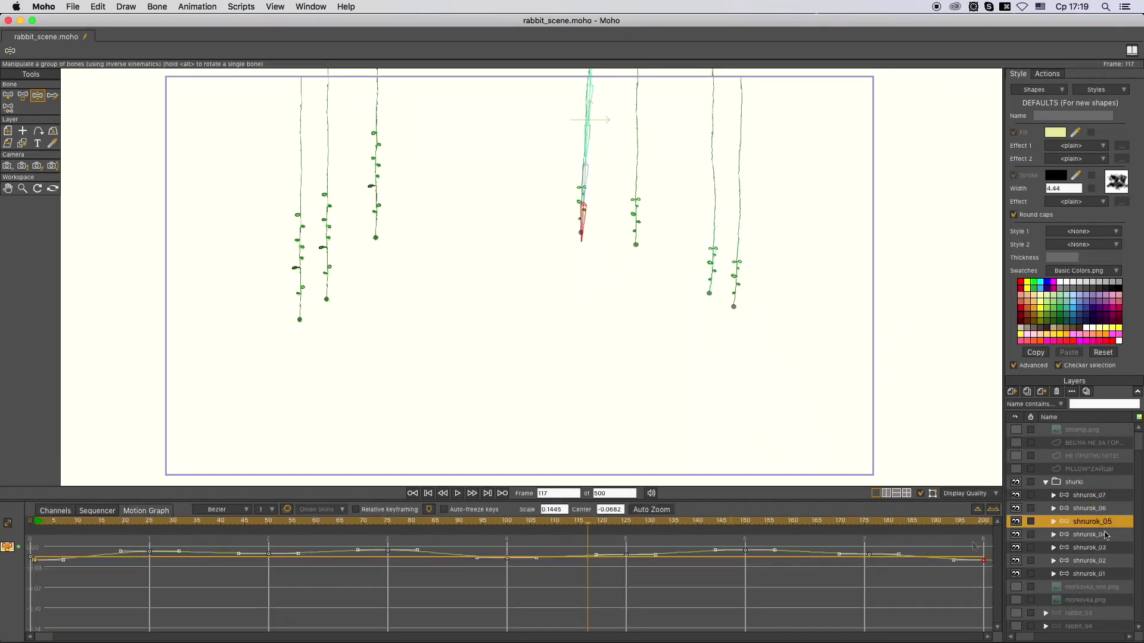
Animate shnurok_04 swaying from frame 1, cycle its frame 200 keys to frame 1, and shape its motion curve
key("shift+ctrl+Left")
left_click(644, 256)
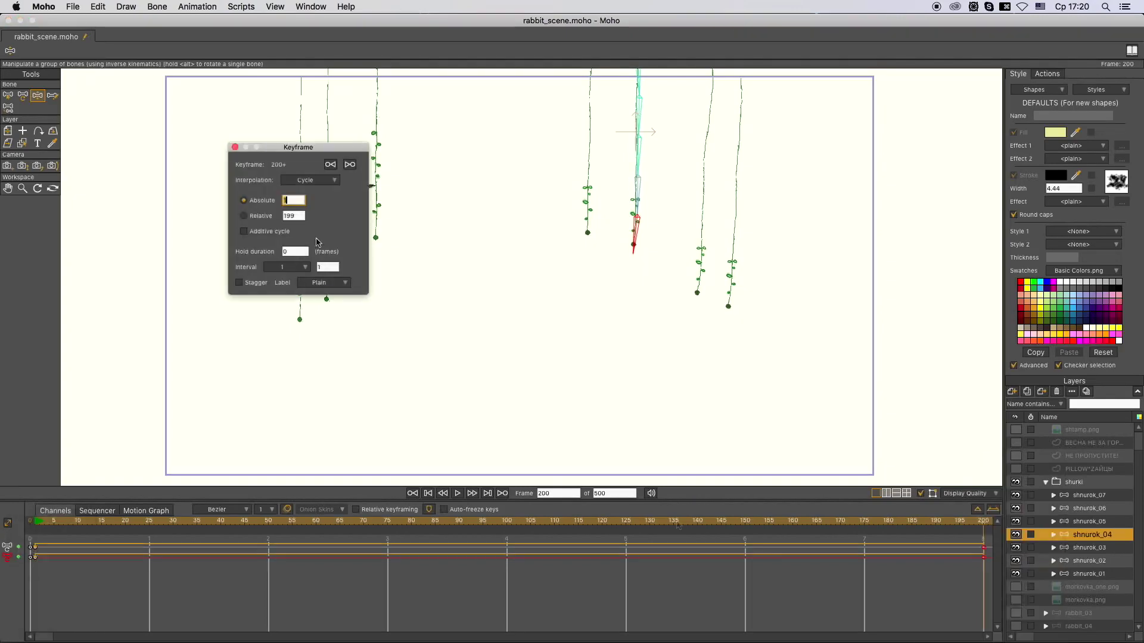
left_click_drag(632, 238, 633, 253)
left_click(146, 511)
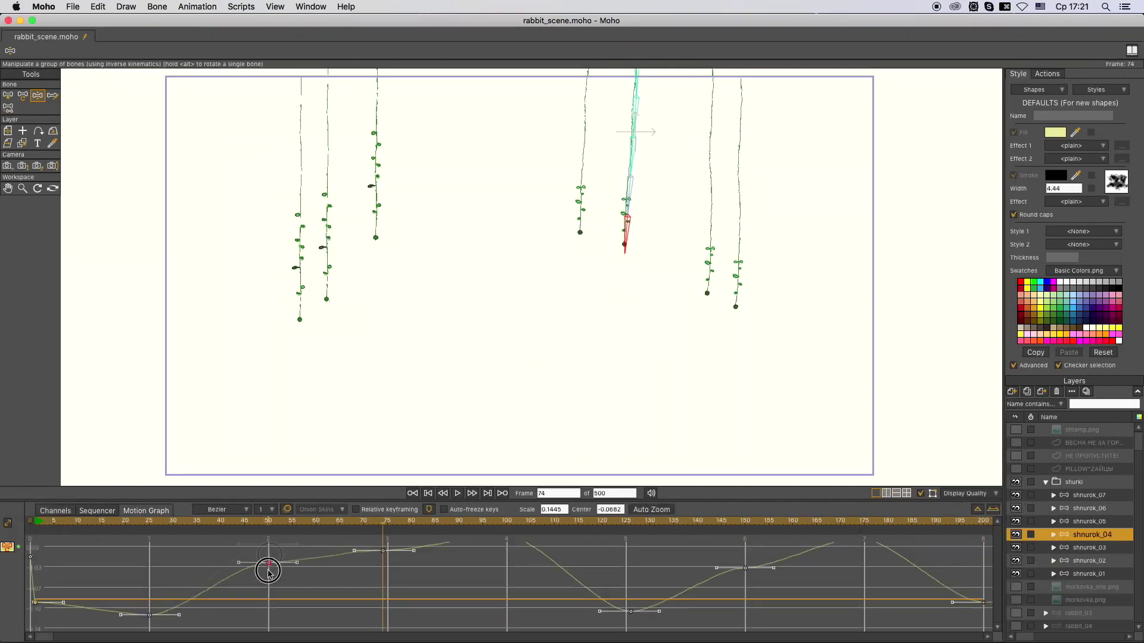
Render another animation preview and play it to check the vines' motion
left_click(72, 6)
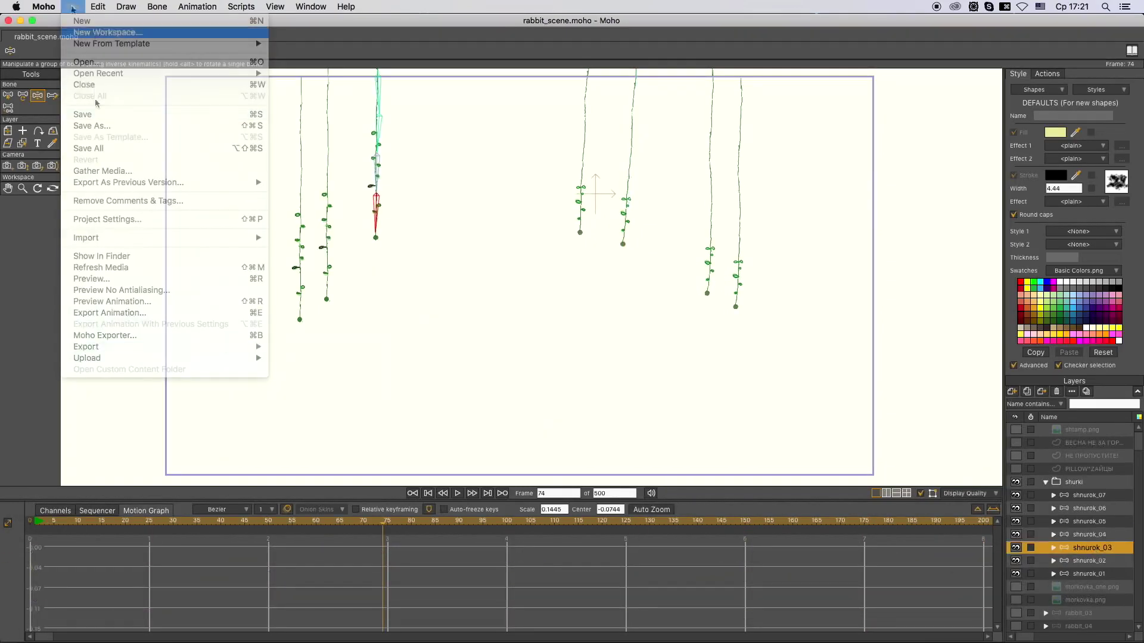
left_click(500, 306)
key("space")
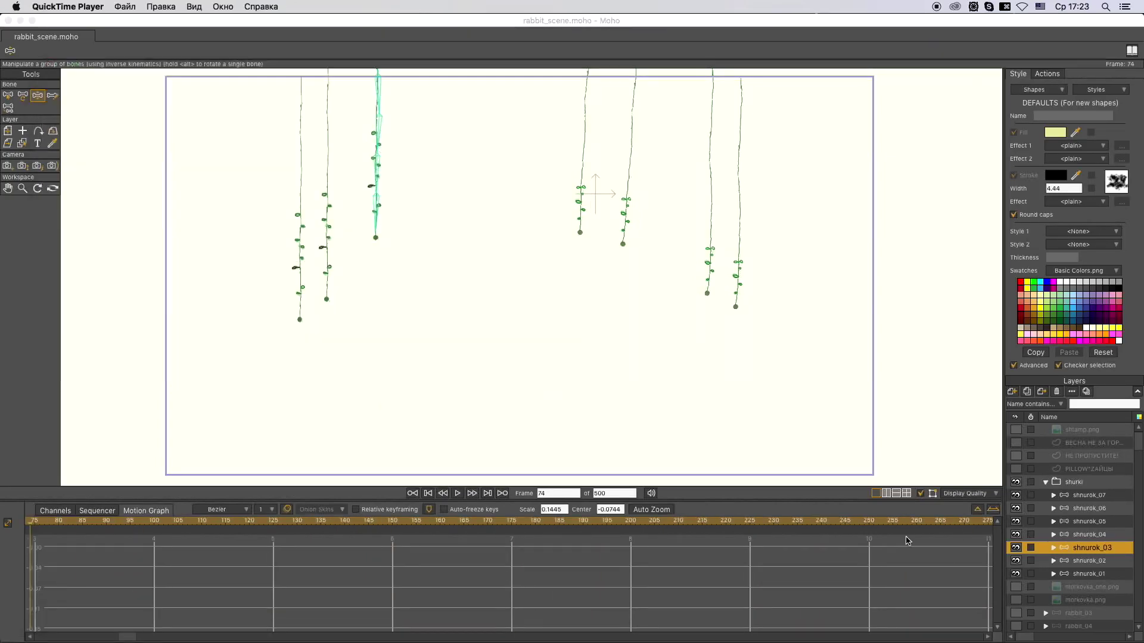
Animate shnurok_03, shnurok_02 and shnurok_01 with swaying bone poses, repeating each vine's frame 1 pose at the loop end
key("super+c")
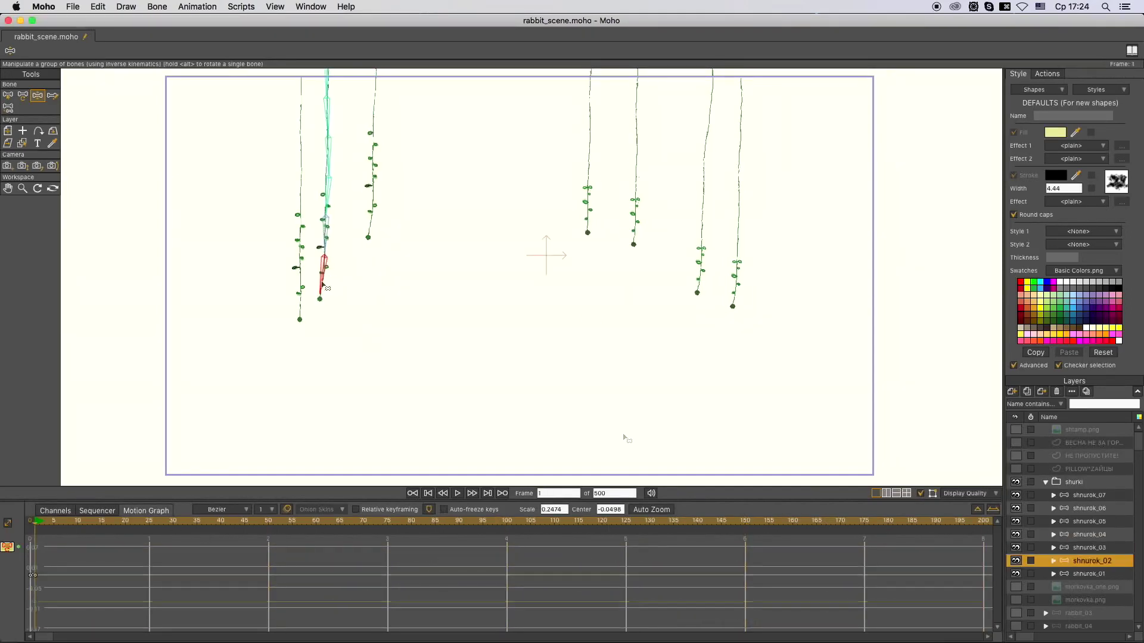
key("super+c")
key("super+v")
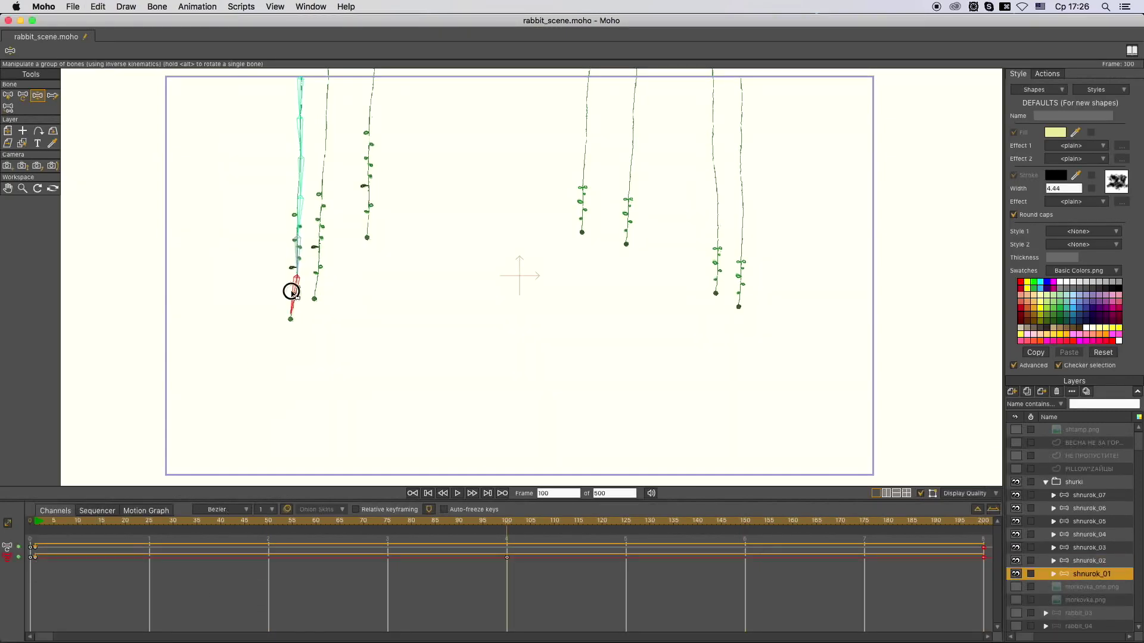
left_click(298, 312)
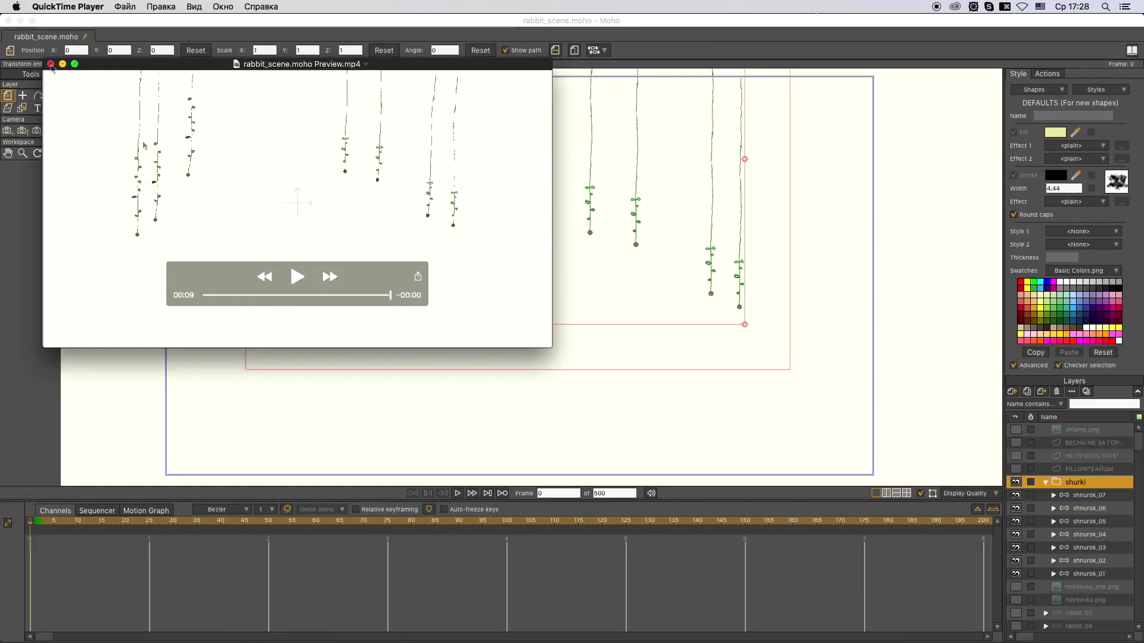
Animate shtamp.png flying in from outside the frame at frame 395, with Z at 2.8673, to its place at frame 400
scroll(1077, 574, "down", 3)
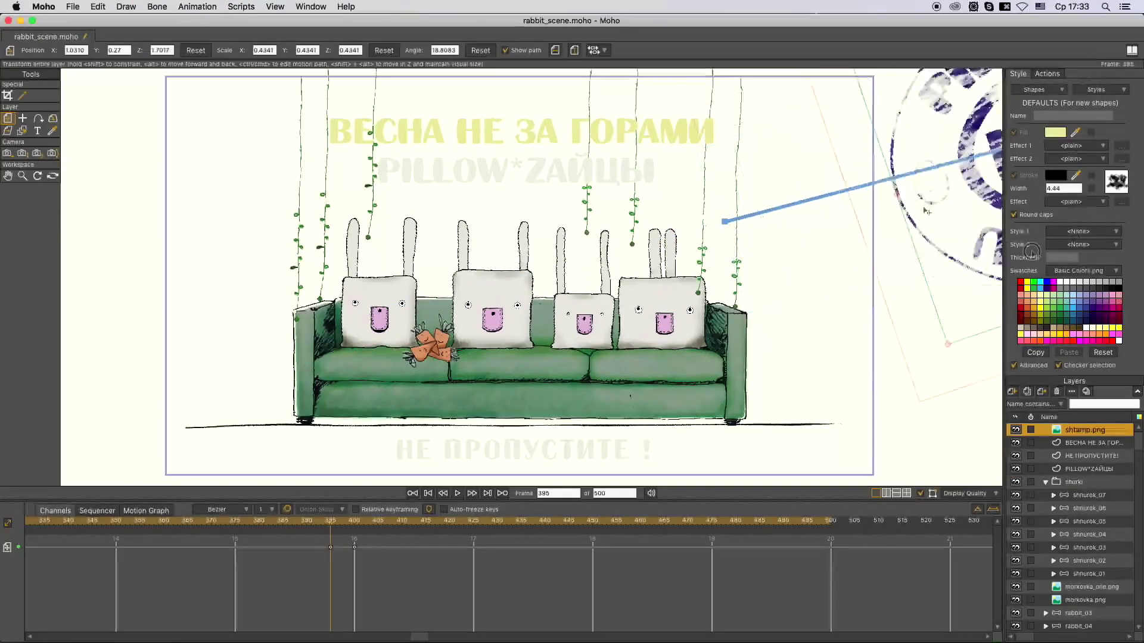
left_click(309, 524)
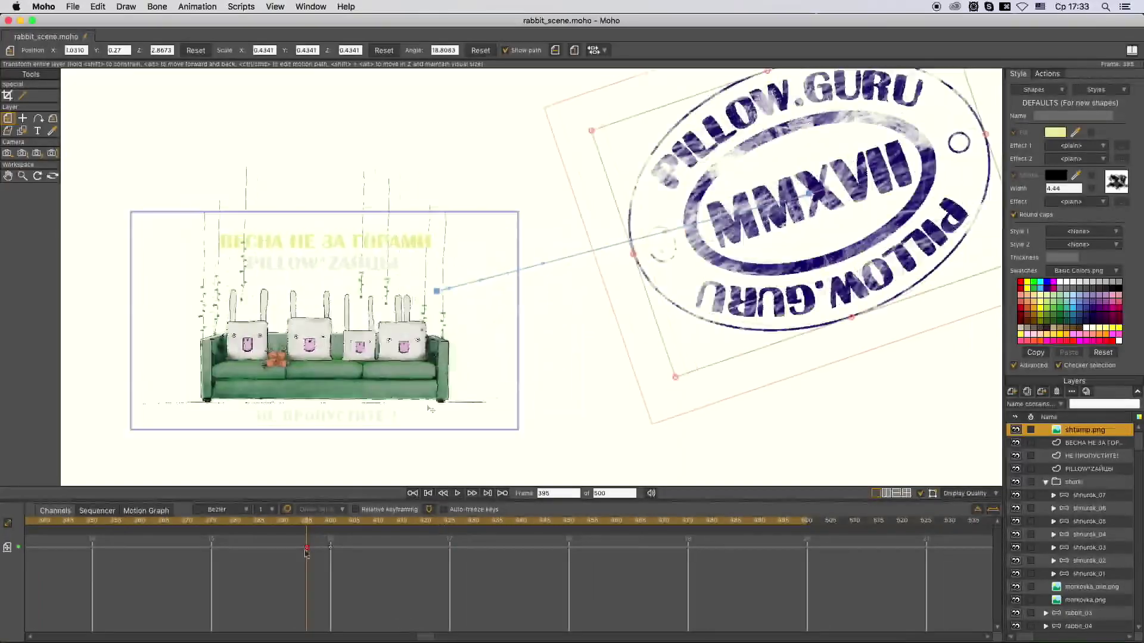
left_click(331, 524)
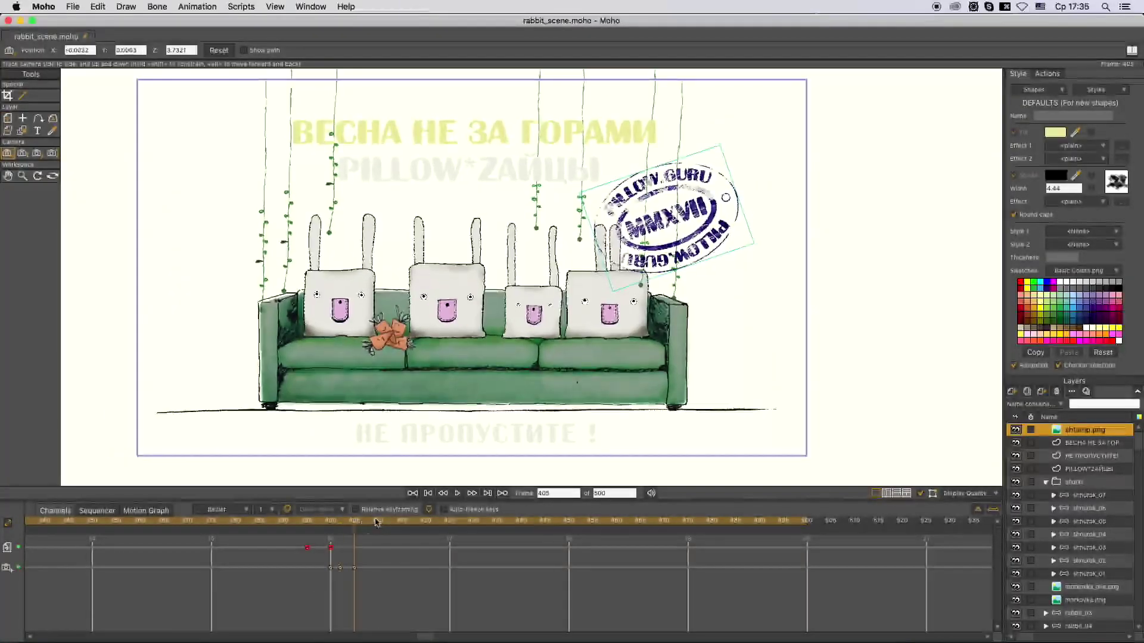
Shake the camera after the stamp lands at frame 400 by keying small tracking offsets and adjusting their motion curves
left_click(150, 515)
left_click_drag(351, 572, 391, 374)
left_click_drag(355, 525, 367, 498)
left_click(348, 483)
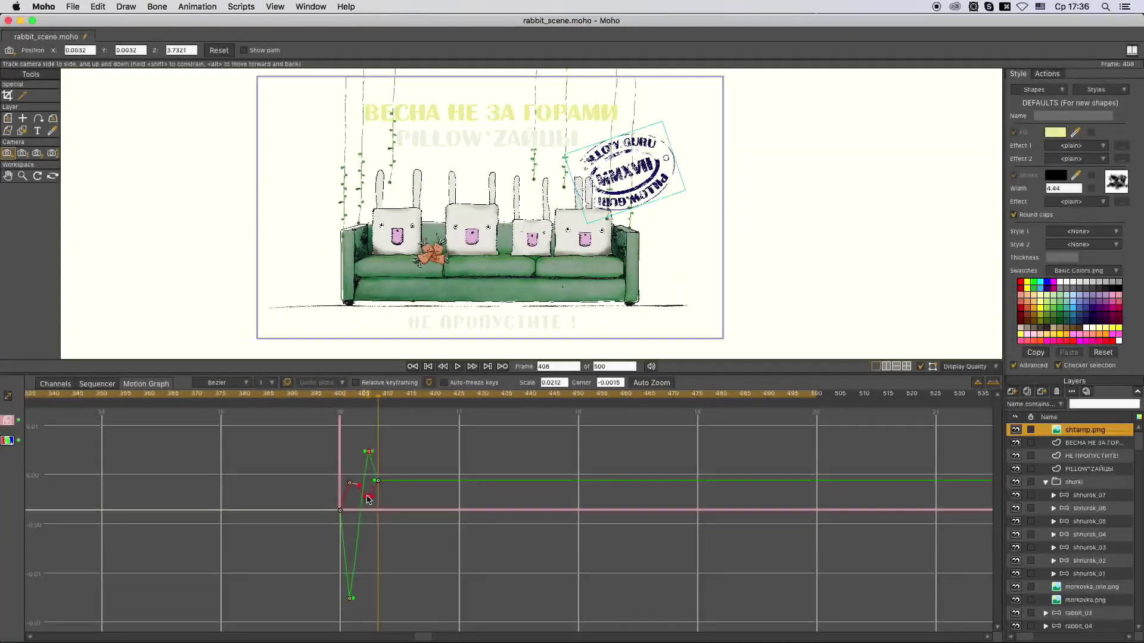
key("Right")
key("Right")
left_click_drag(440, 331, 447, 325)
left_click_drag(390, 489, 350, 447)
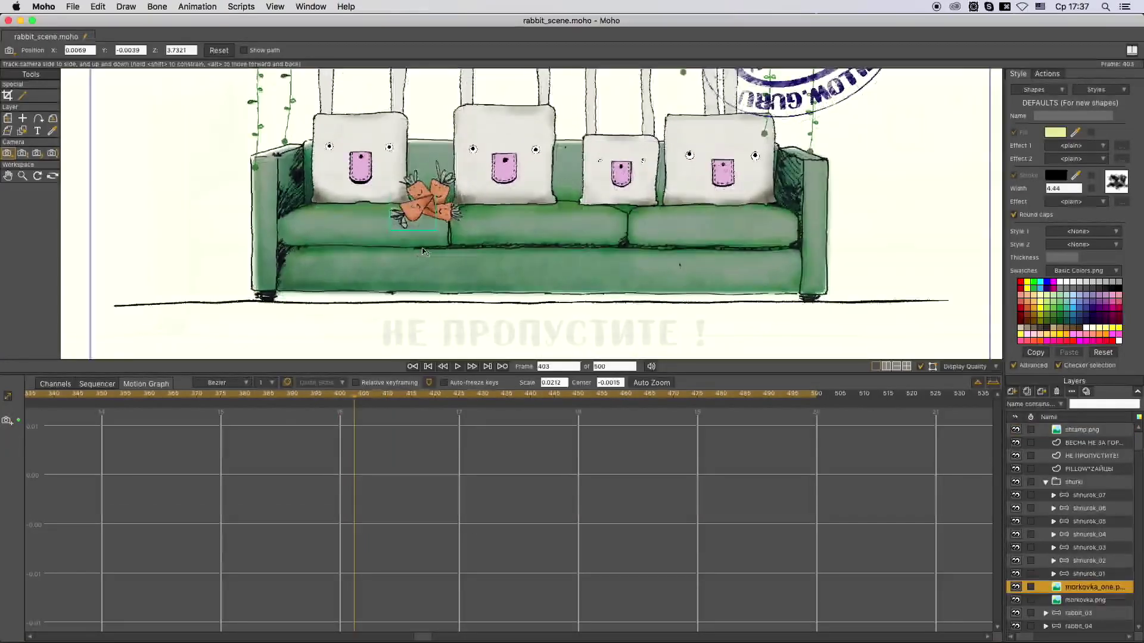
Keyframe morkovka_one.png hopping up from the carrot pile from frame 403 and falling to the floor line by frame 415
key("Right")
key("Right")
left_click(8, 118)
left_click_drag(417, 167, 435, 157)
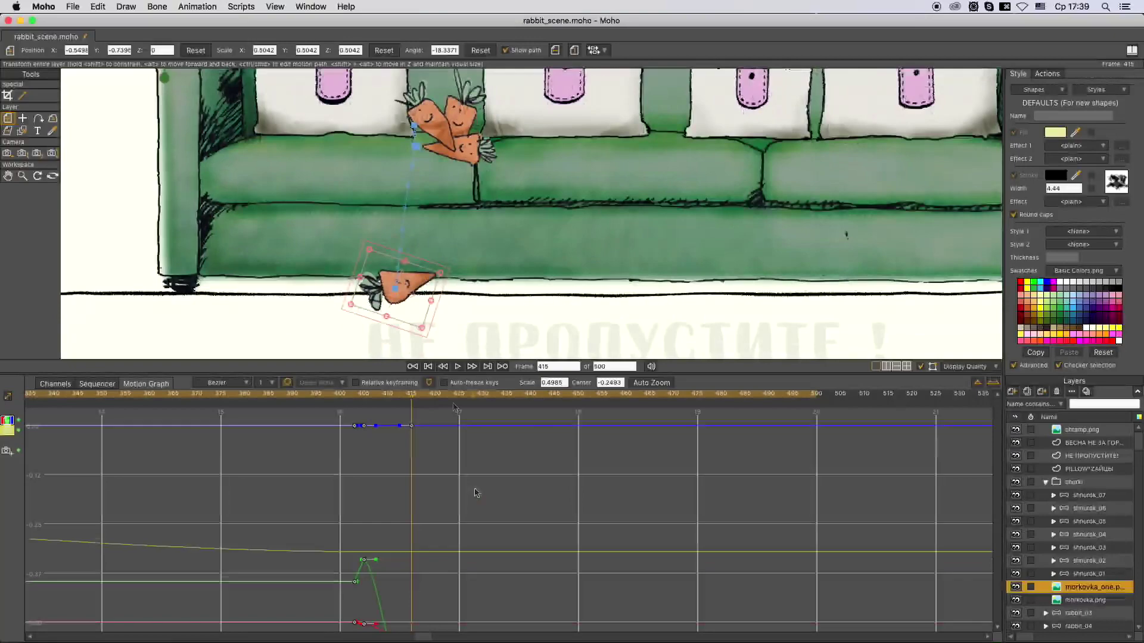
Add diminishing bounces and rotation to the fallen morkovka_one.png between frames 415 and 429, and adjust the bounce curve
left_click(424, 396)
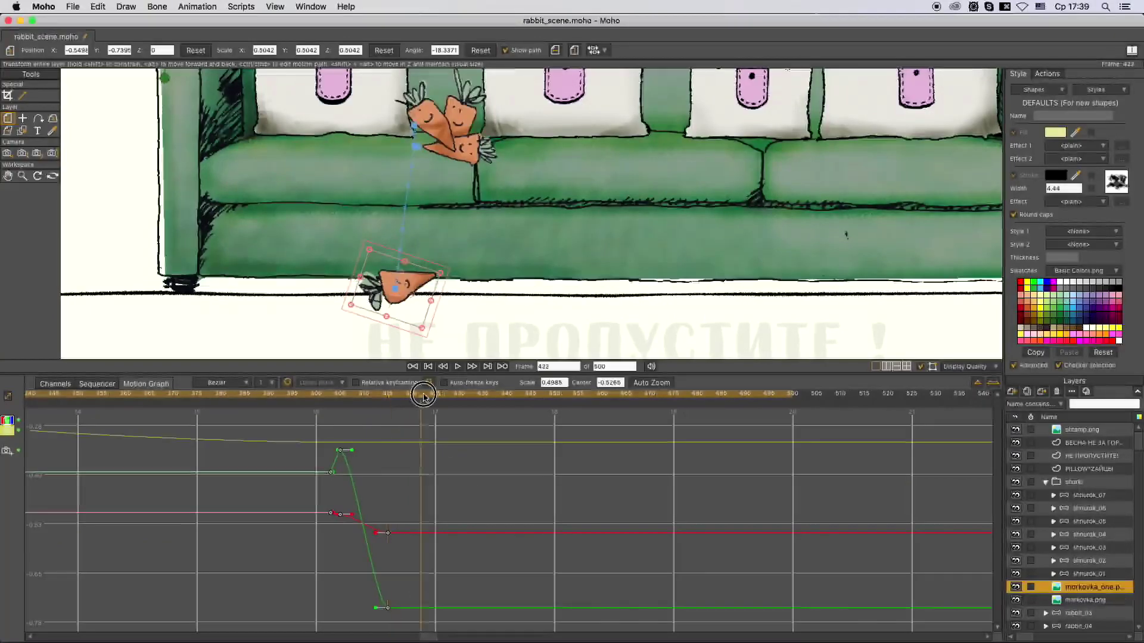
left_click_drag(385, 268, 378, 311)
left_click(438, 401)
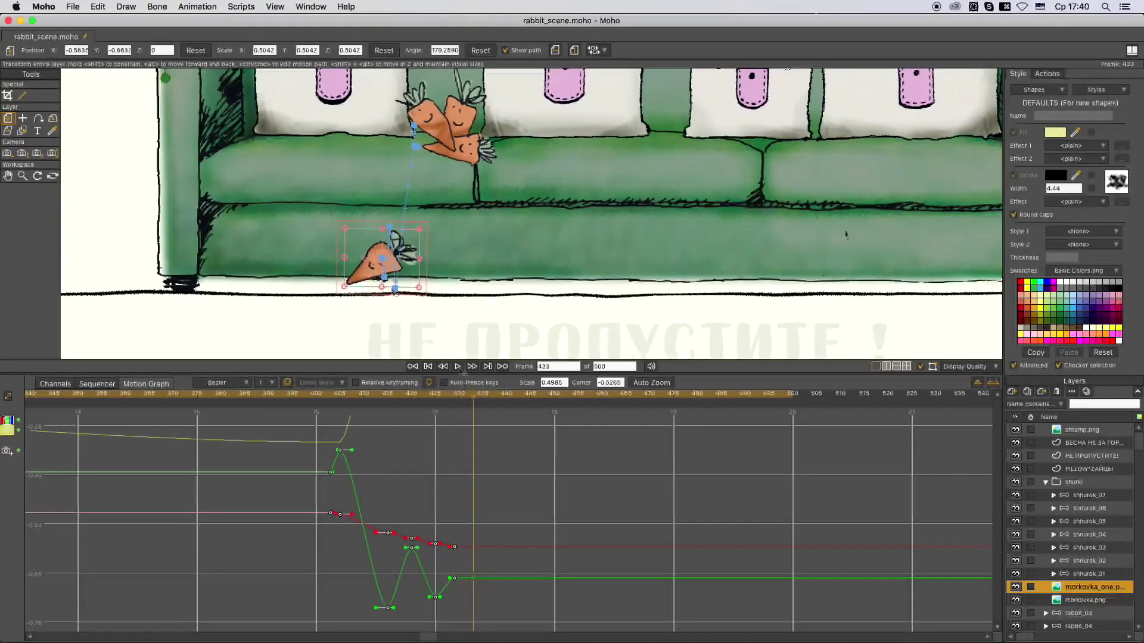
right_click(447, 562)
double_click(446, 561)
left_click_drag(440, 559, 445, 544)
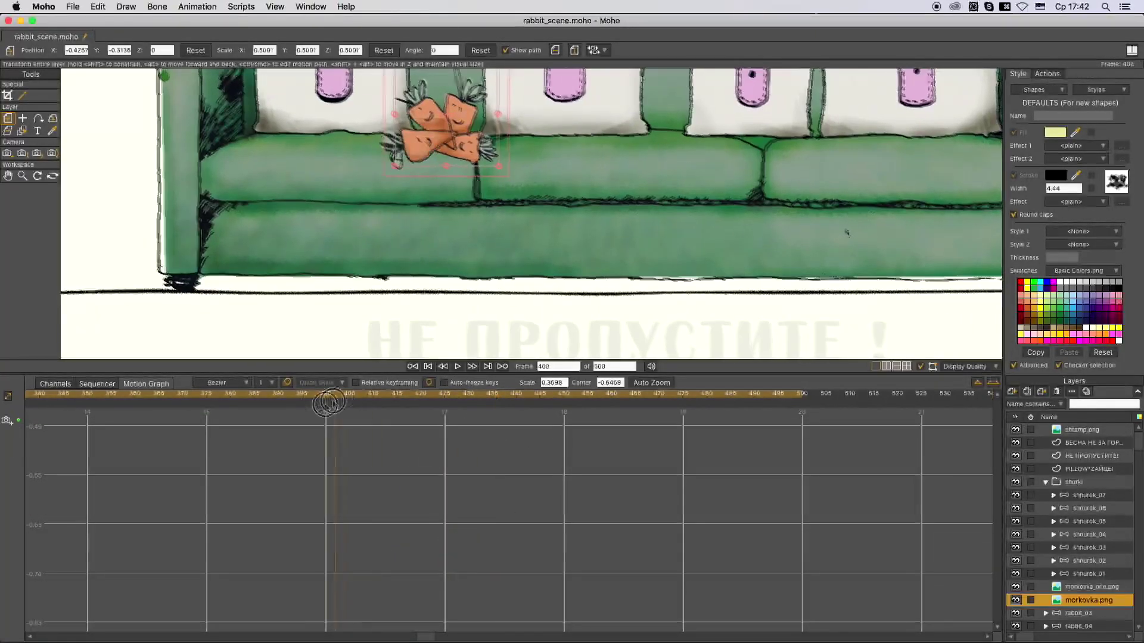
Keyframe morkovka.png, the carrot pile, hopping up from about frame 404 and settling by about frame 411, and adjust its motion curve
left_click(368, 395)
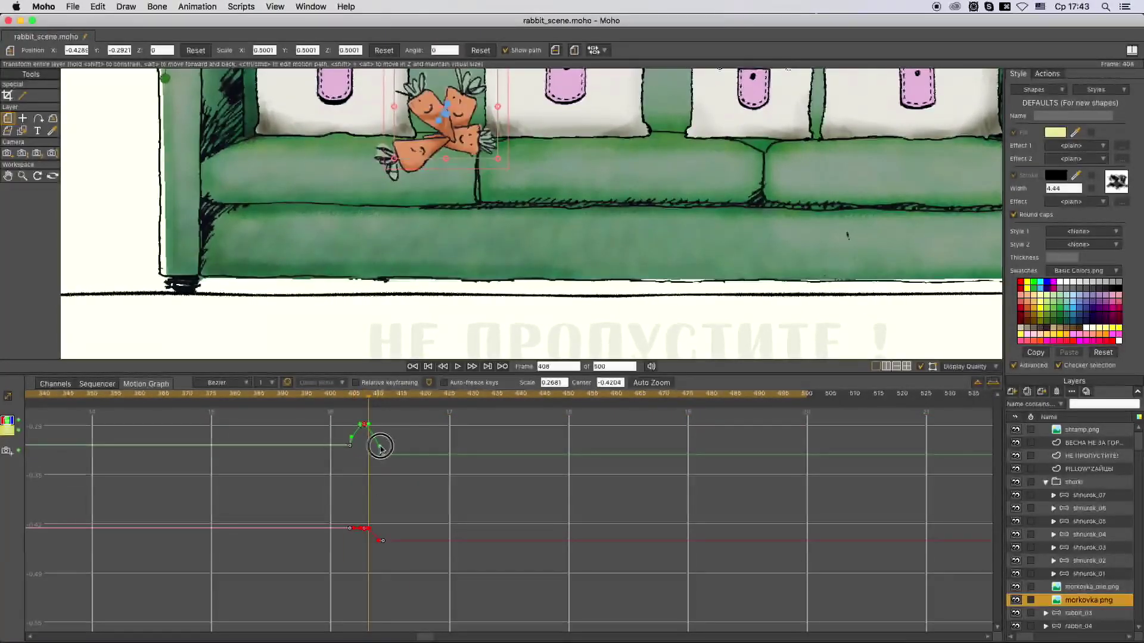
left_click_drag(381, 447, 390, 456)
left_click(8, 430)
left_click_drag(374, 622, 350, 622)
left_click_drag(340, 398, 403, 399)
Lower the final bounce keyframe of morkovka_one.png in its motion graph and adjust its bounce curve
left_click(1091, 587)
left_click(487, 400)
left_click_drag(487, 550, 487, 594)
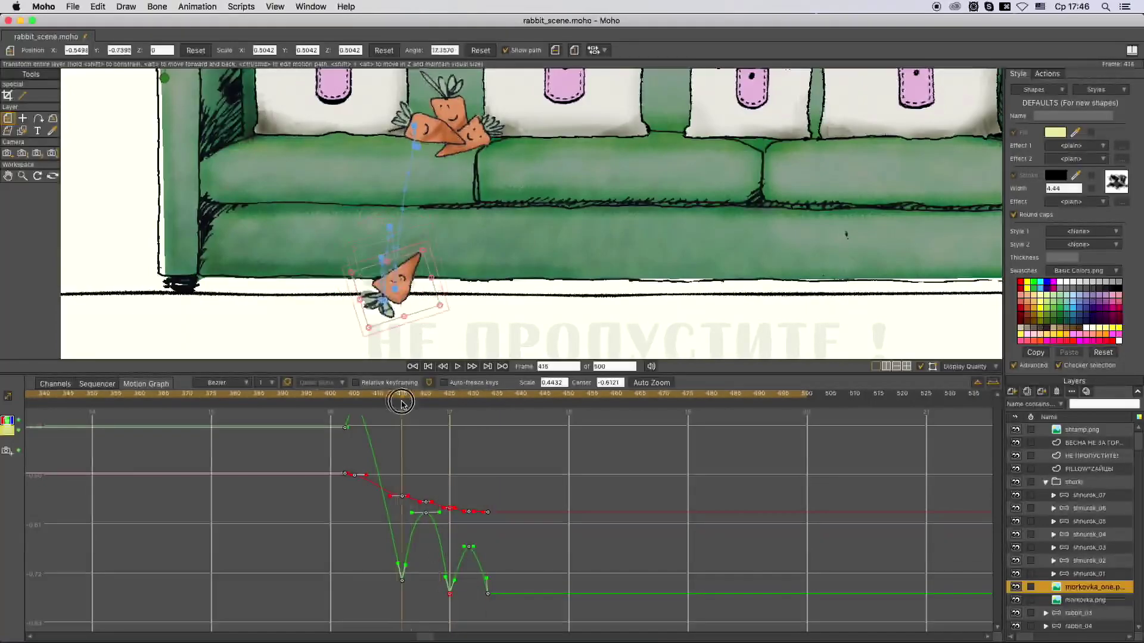
left_click(357, 435)
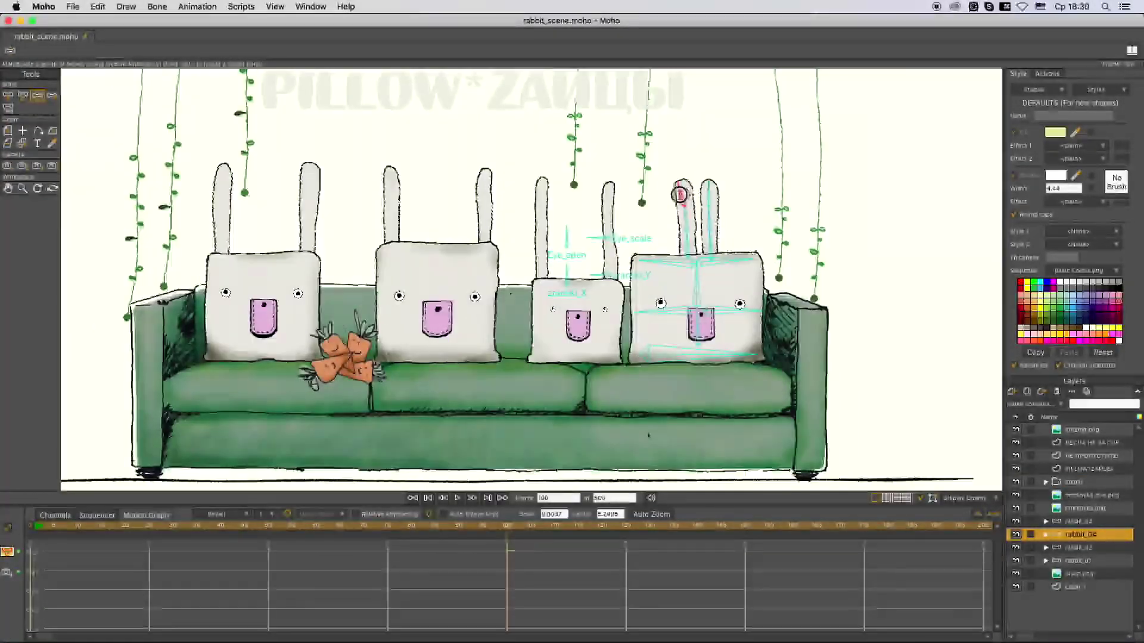
Animate the ear bones of rabbit_04 with a slow sway between frames 100 and 150, and play the animation
left_click_drag(506, 526, 745, 526)
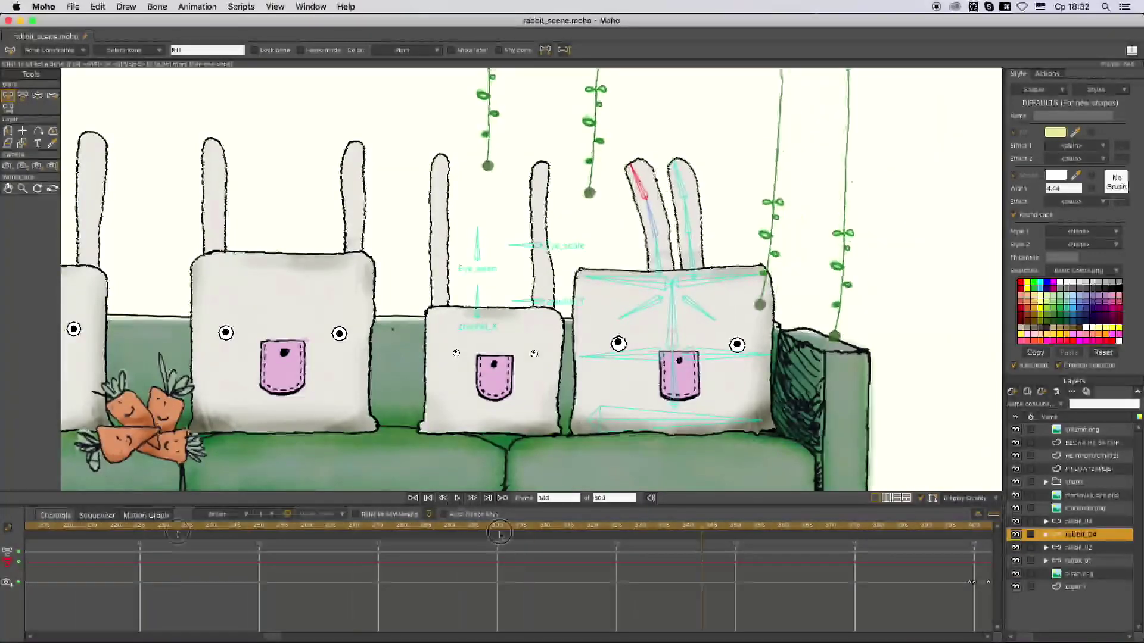
left_click(437, 503)
left_click(458, 498)
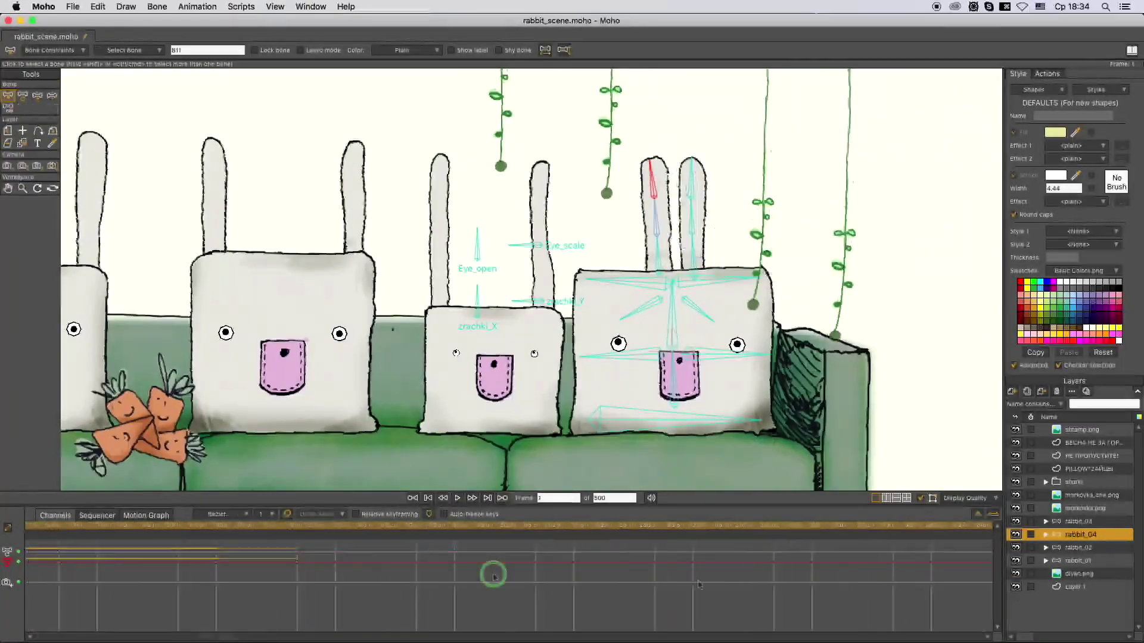
Key all of rabbit_04's bones just before frame 400 and squash its body down at frame 402
left_click(675, 295)
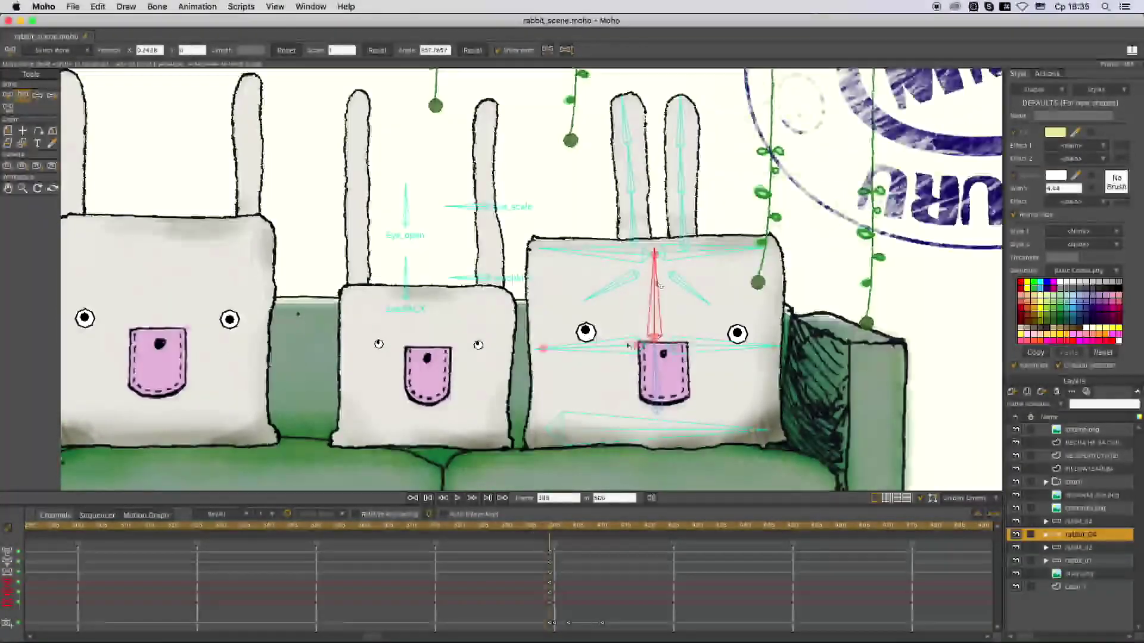
key("super+a")
left_click(566, 529)
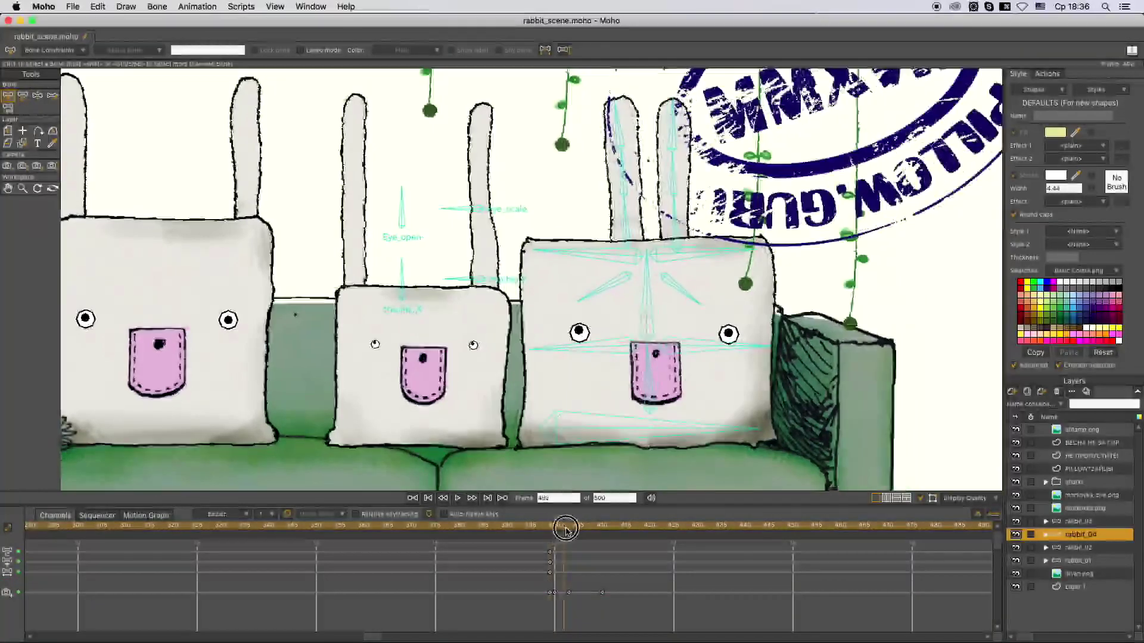
left_click_drag(648, 260, 649, 355)
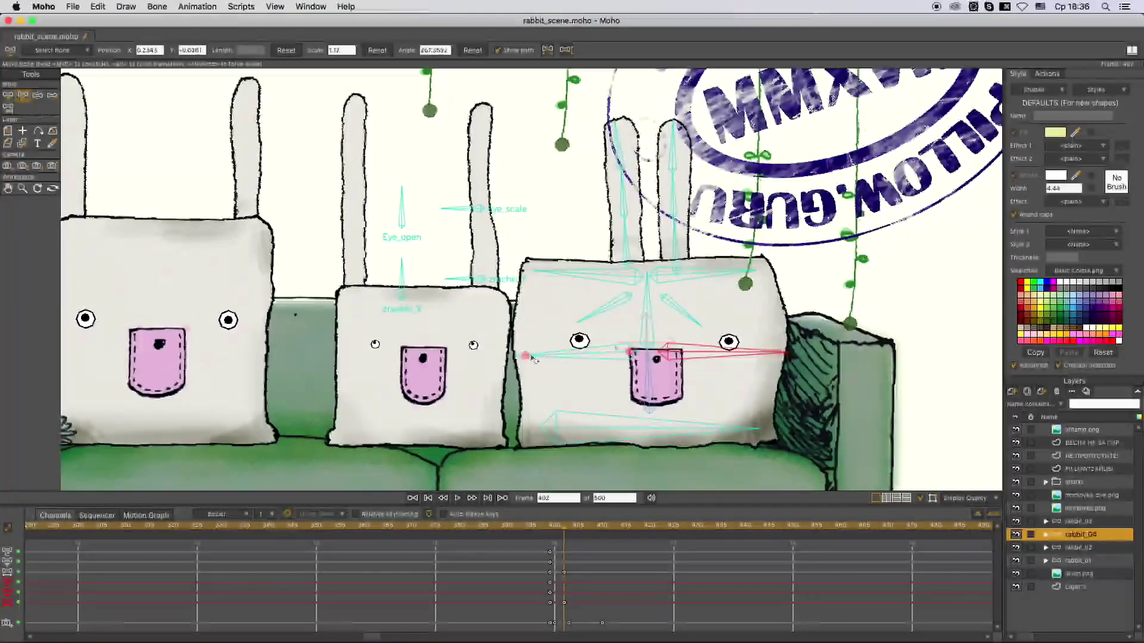
Pose rabbit_04's body leaning at frame 408 and adjust its ear bones there and at frame 402
left_click_drag(550, 529, 591, 529)
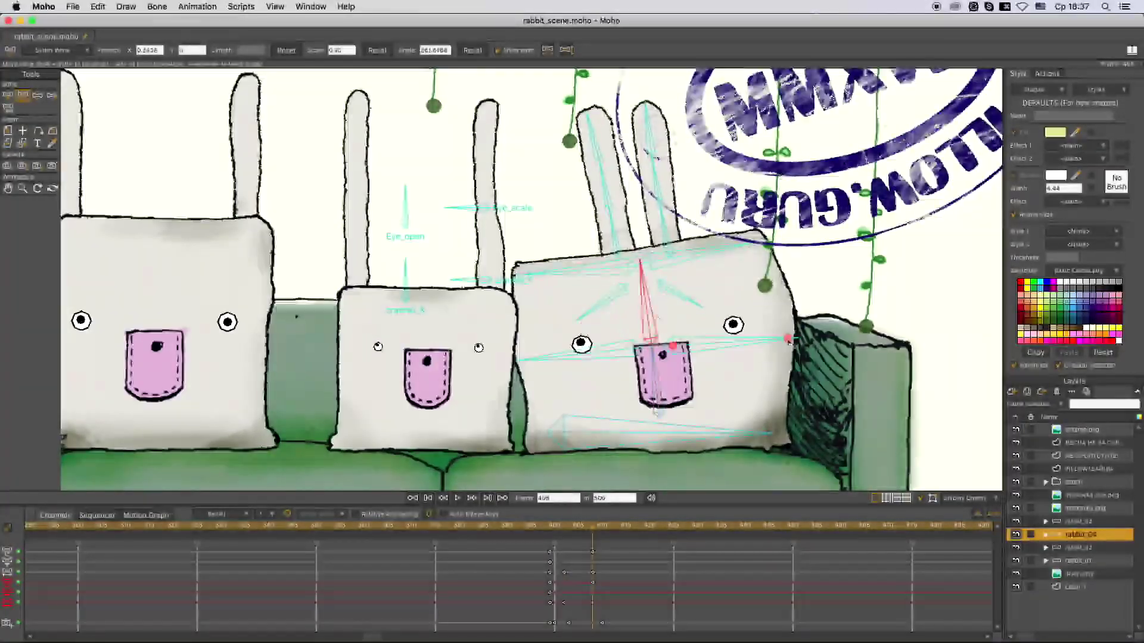
left_click(656, 353)
left_click(659, 192)
key("super+z")
left_click_drag(619, 179, 617, 163)
left_click_drag(573, 520, 563, 524)
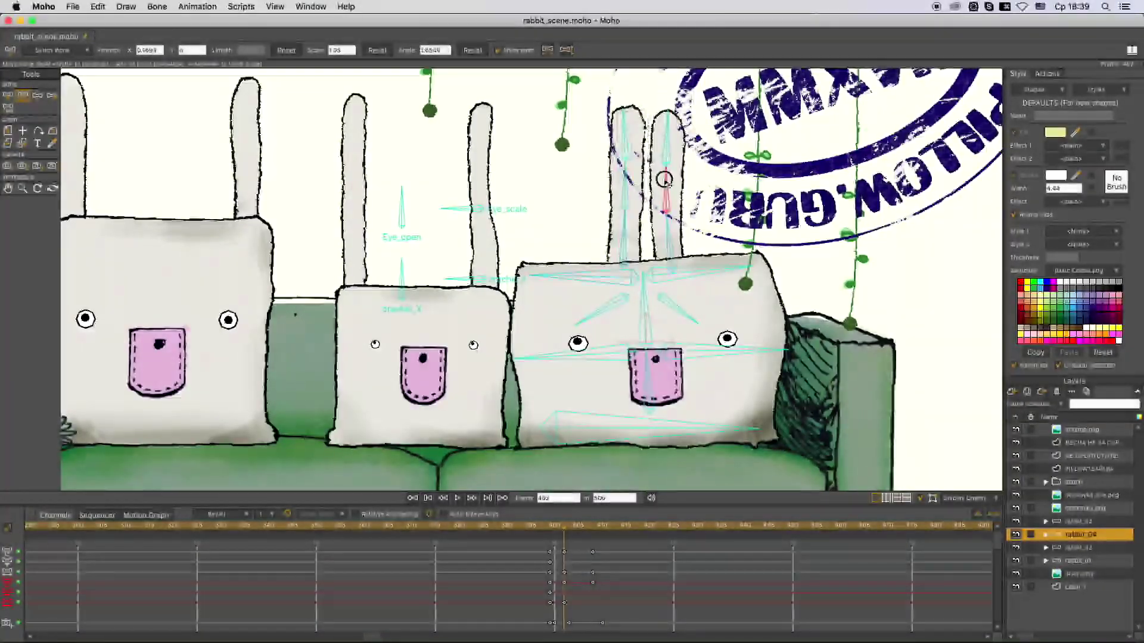
Keyframe rabbit_04's ears bending back and forth after the impact, from about frame 411 to frame 452
left_click_drag(576, 525, 606, 534)
left_click_drag(609, 212, 667, 114)
left_click_drag(607, 526, 659, 525)
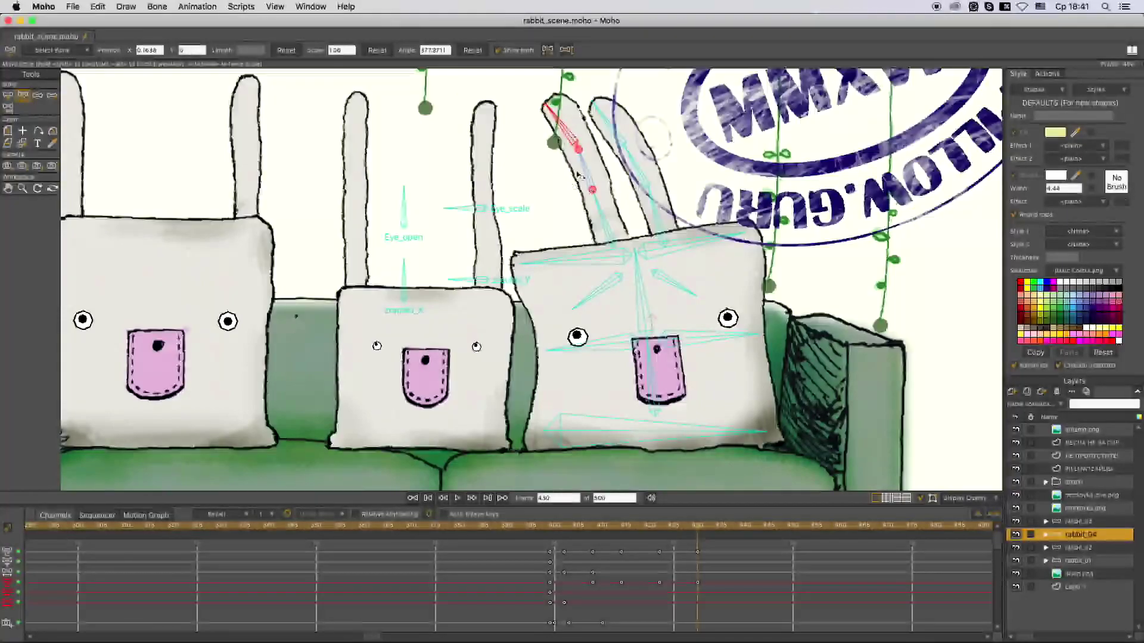
key("t")
left_click(677, 529)
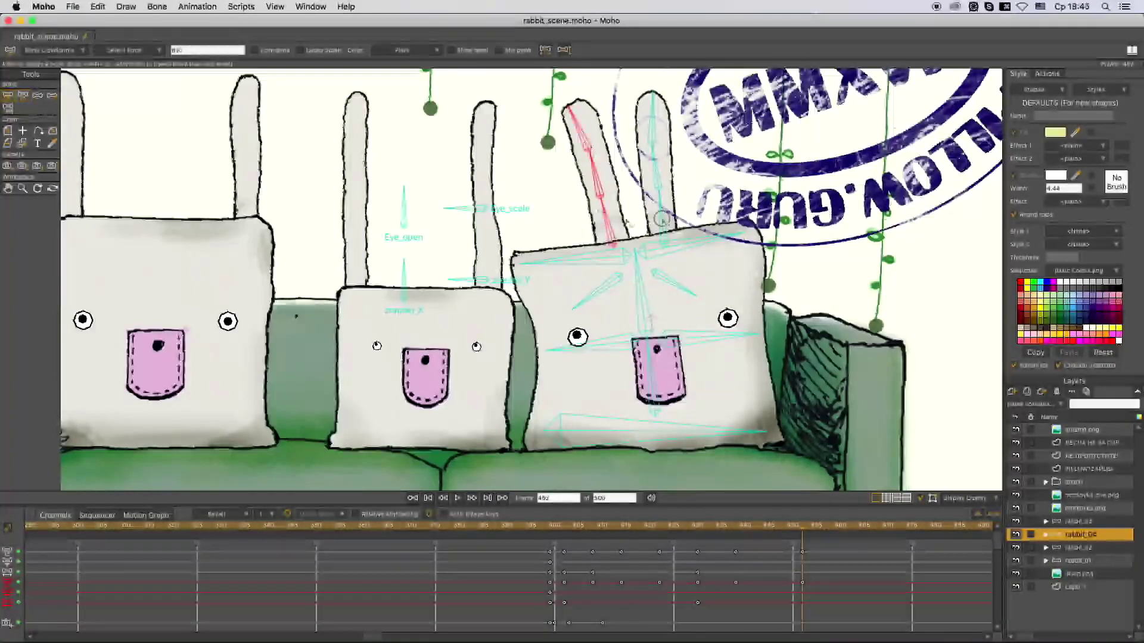
Move rabbit_04's ear swing keyframes closer together so they run from frame 408 to about frame 423
left_click_drag(585, 527, 593, 527)
left_click(608, 584)
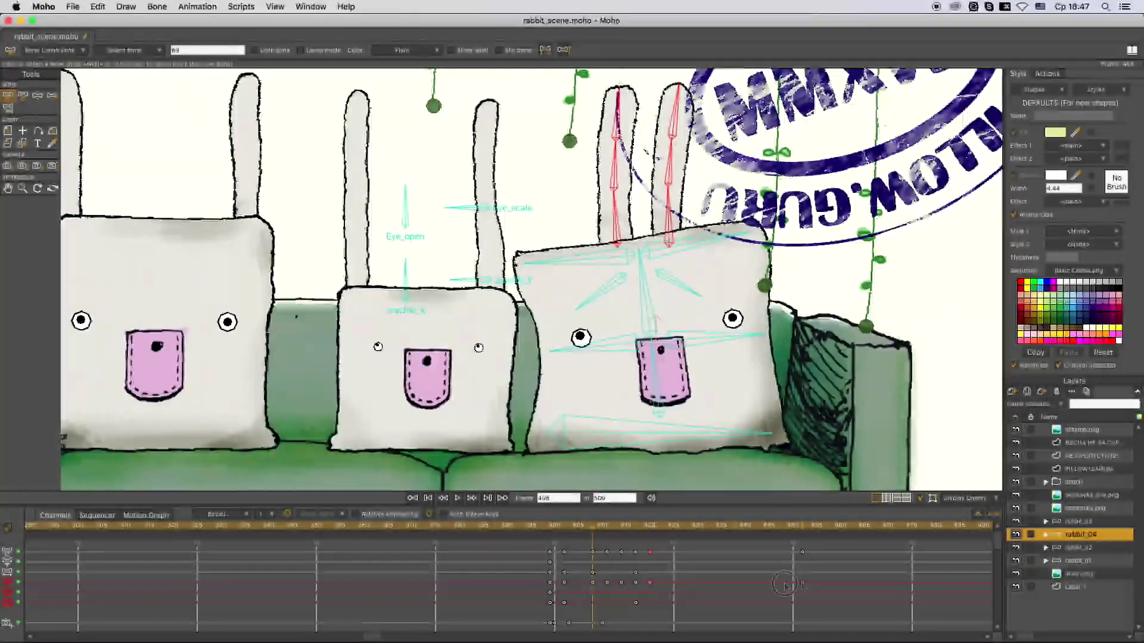
left_click_drag(785, 584, 665, 583)
left_click(571, 534)
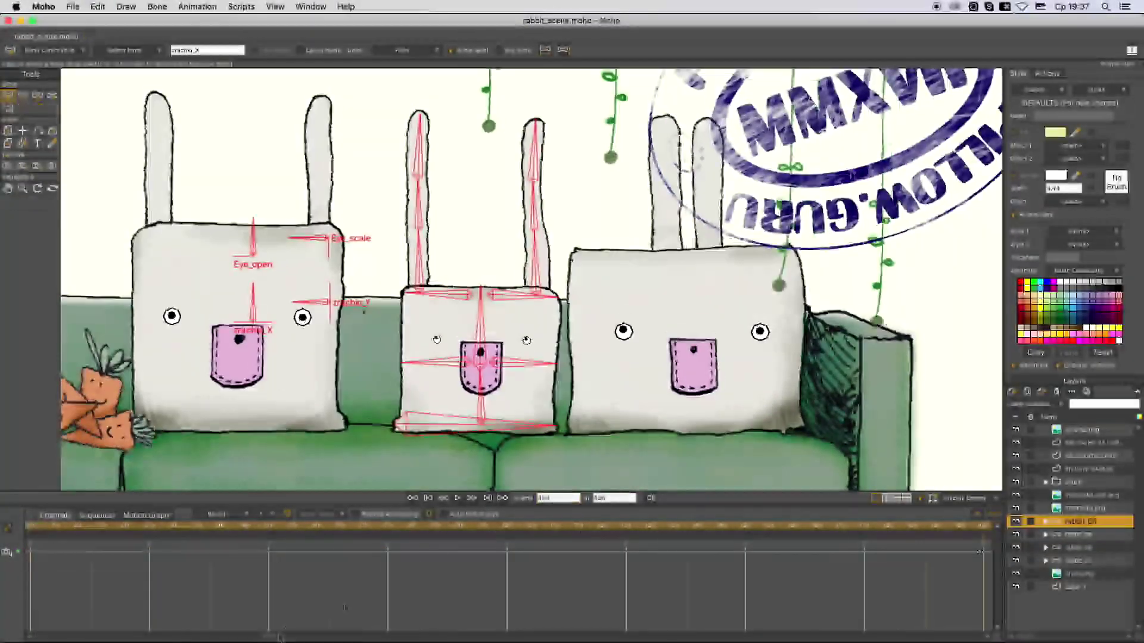
Key rabbit_03's bones around frame 400 and animate its ears with a slow sway curve around frames 100 to 150
left_click_drag(280, 636, 405, 637)
left_click(424, 529)
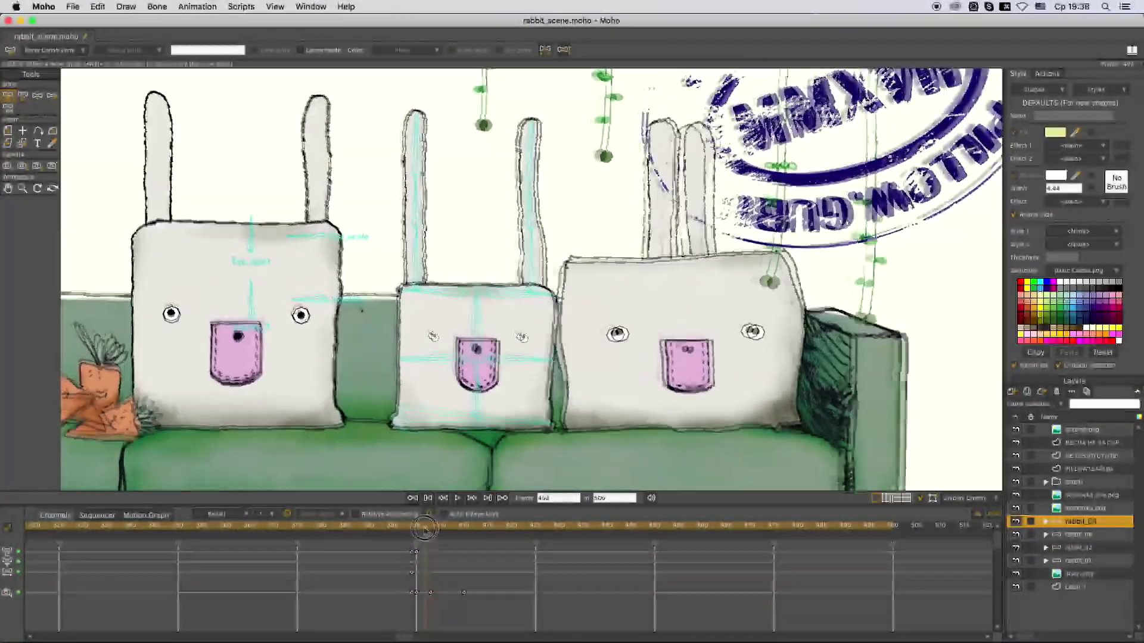
type("400")
key("Return")
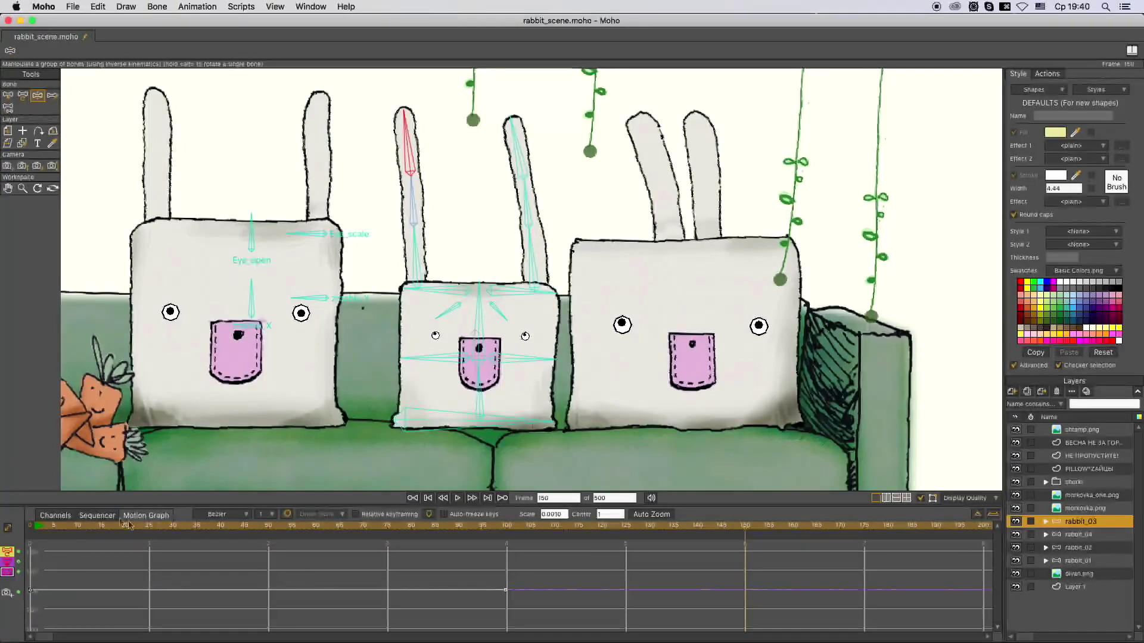
left_click(506, 583)
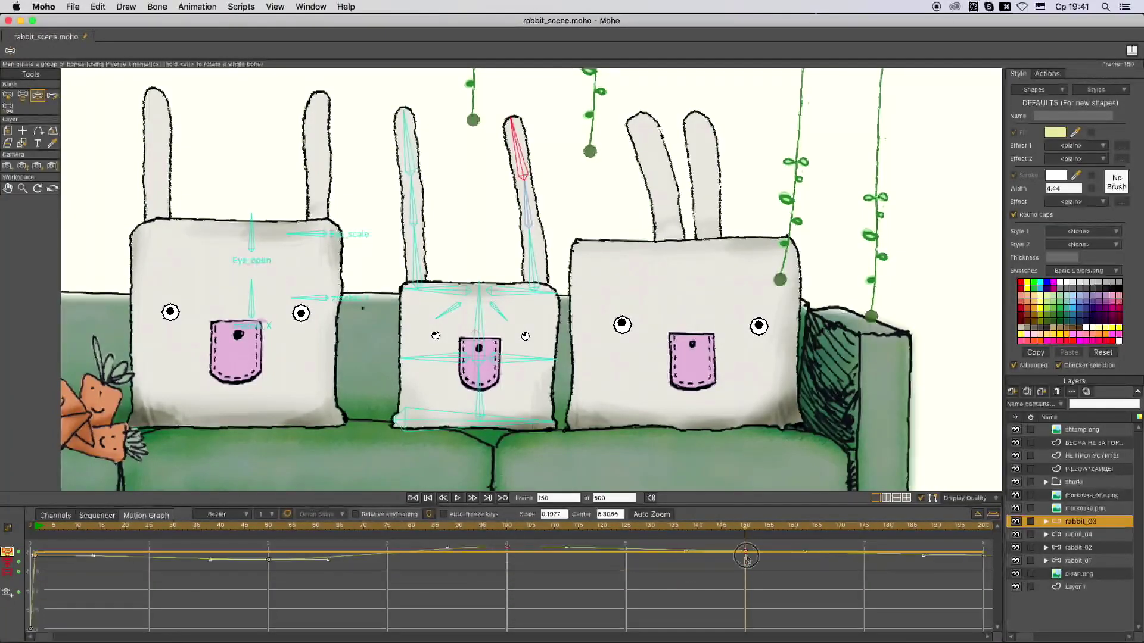
left_click(316, 527)
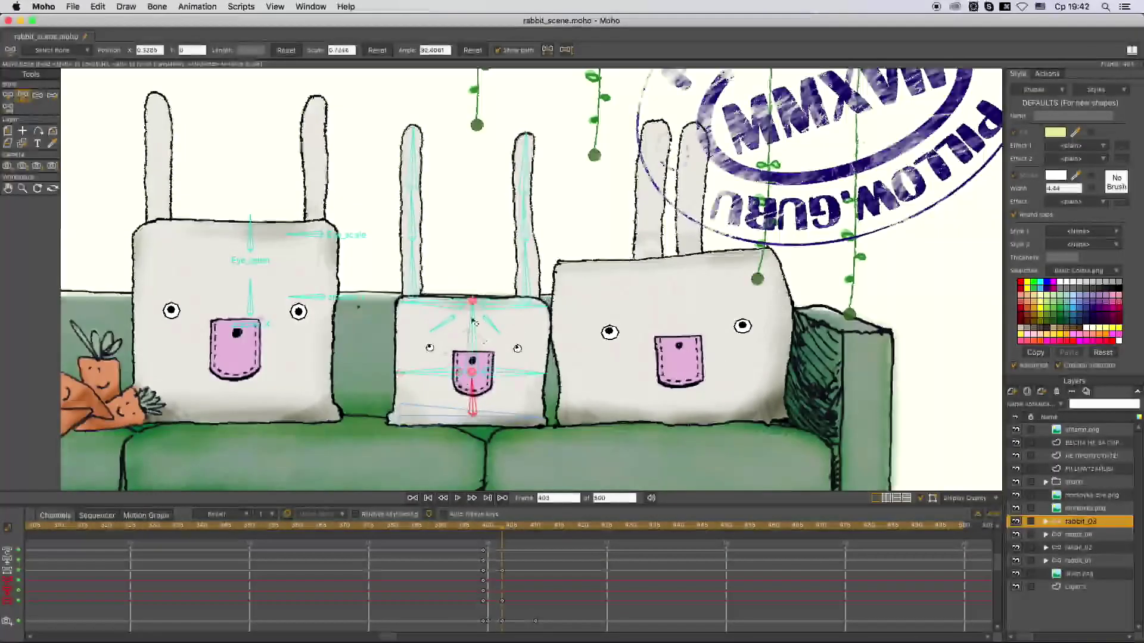
Squash and tilt rabbit_03's body at frame 403 and stretch and bend its ear bones
left_click_drag(466, 312, 463, 321)
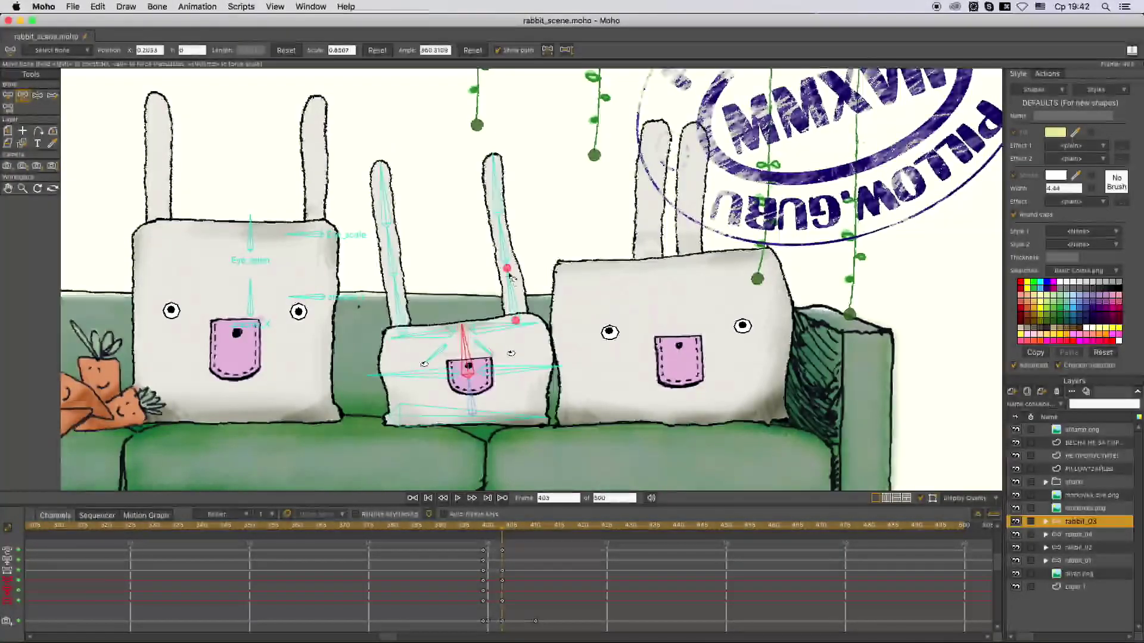
left_click(382, 185)
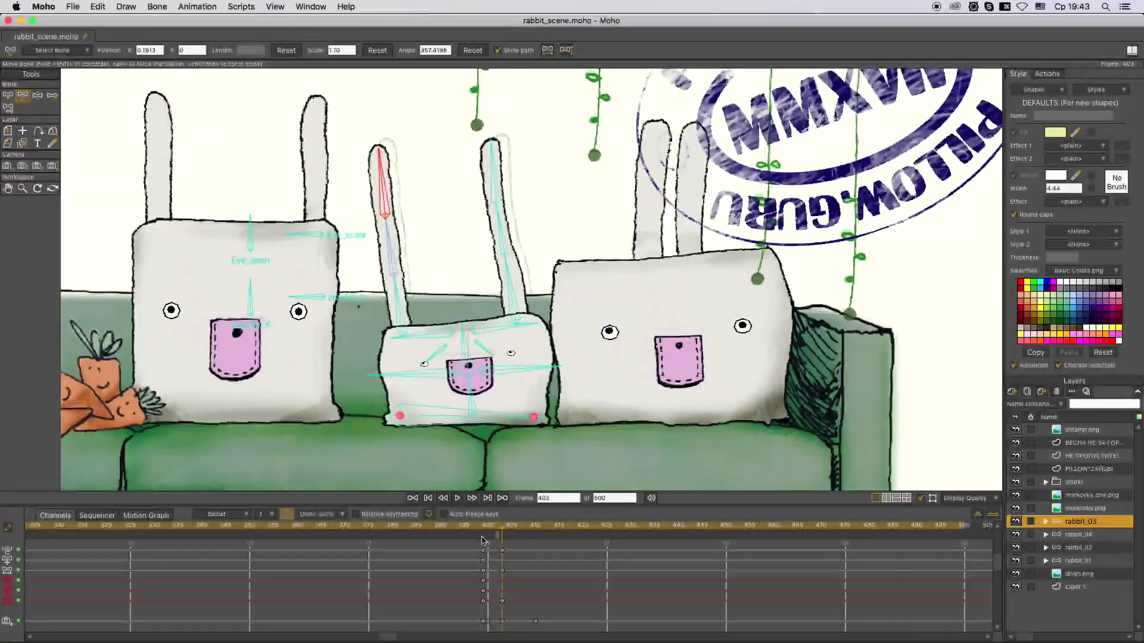
left_click(397, 243)
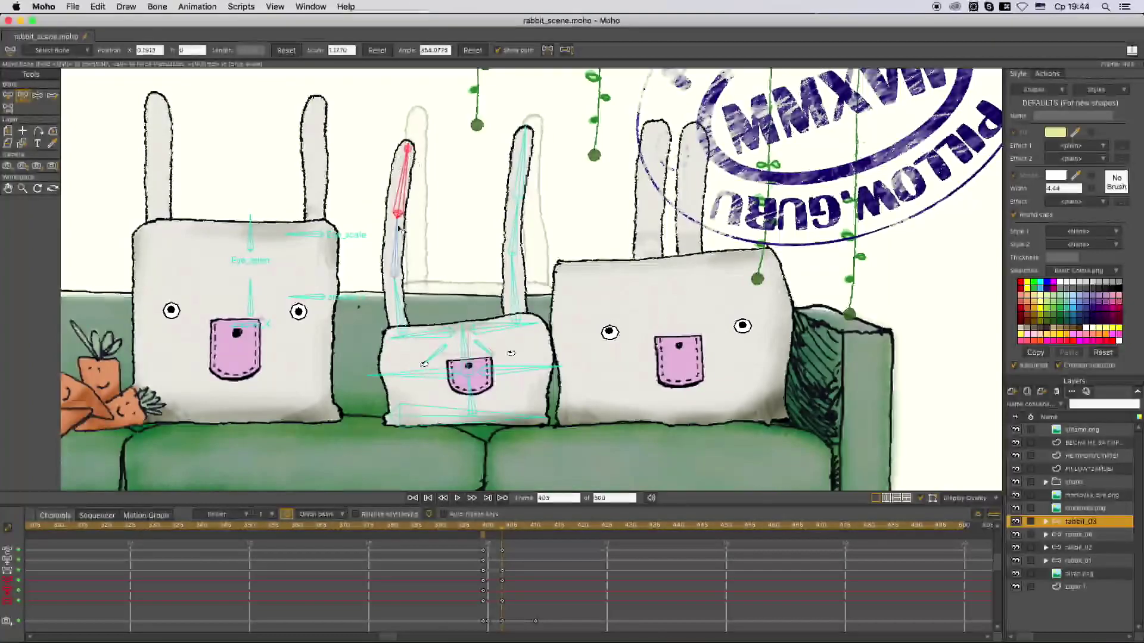
Stretch rabbit_03's body upward and pull in its sides at frame 409, using the onion skin of frame 403 as reference
left_click_drag(504, 525, 530, 525)
left_click_drag(483, 535, 504, 535)
left_click(475, 393)
left_click_drag(471, 370, 470, 346)
left_click(466, 319)
left_click_drag(557, 331, 529, 332)
left_click_drag(358, 341, 376, 341)
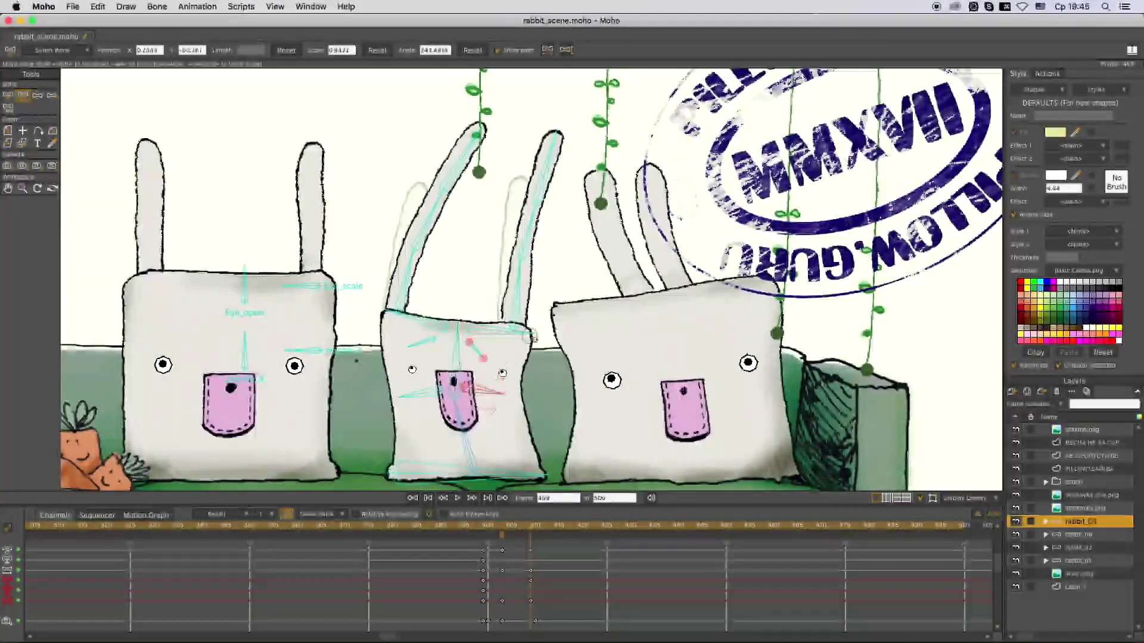
Keyframe rabbit_03's ears flopping outward at frame 409 and swinging inward and back through about frame 427
left_click_drag(437, 264, 420, 209)
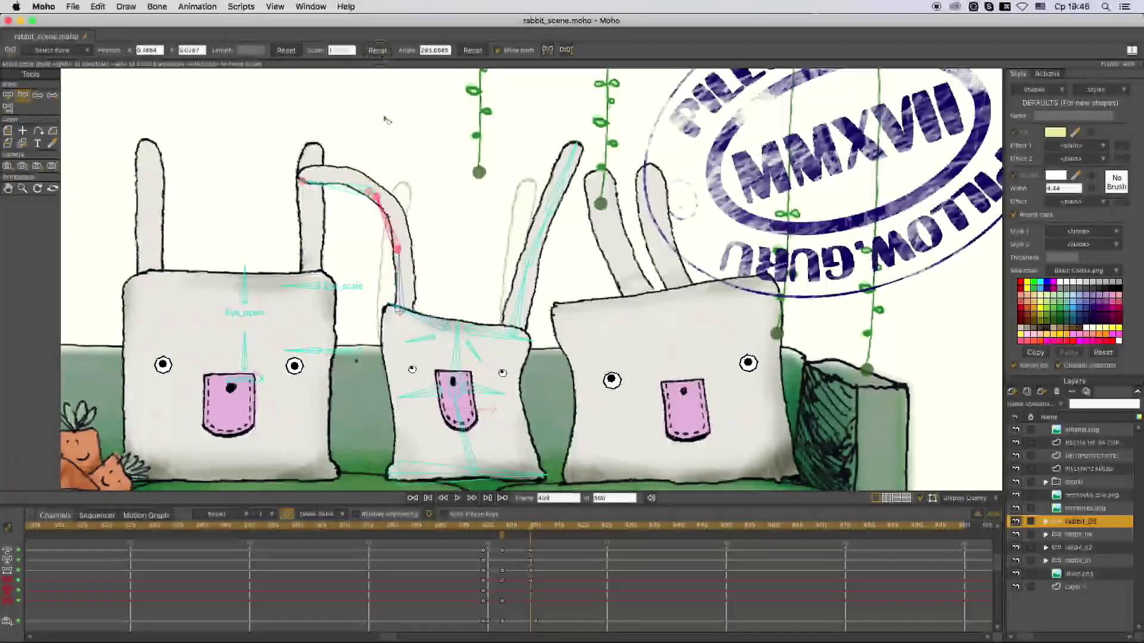
left_click_drag(560, 173, 613, 241)
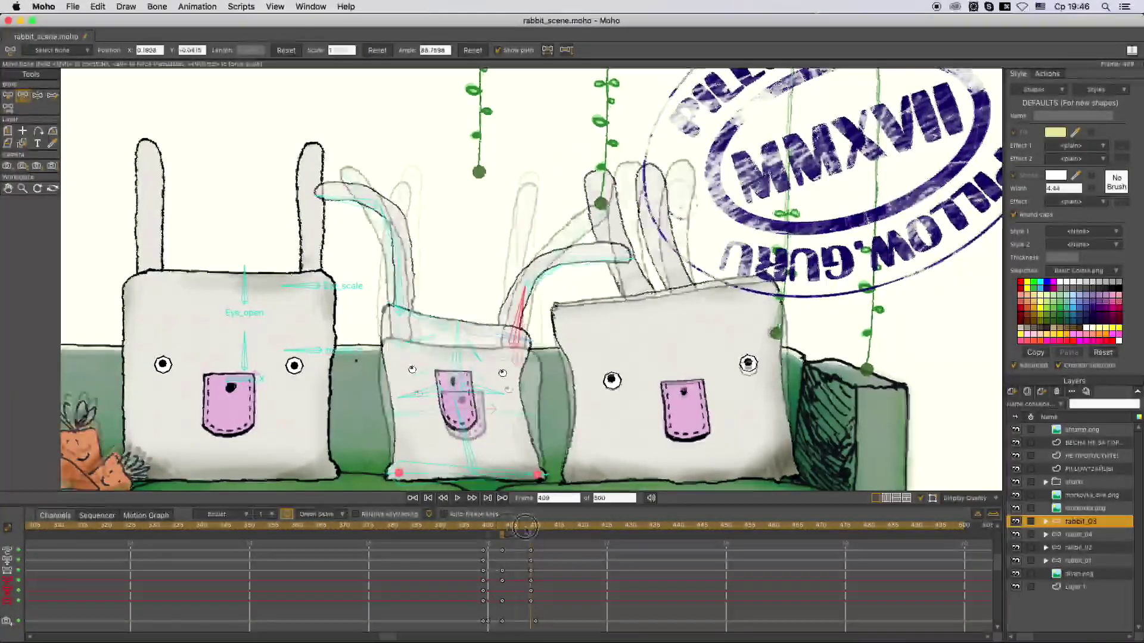
left_click_drag(430, 253, 417, 283)
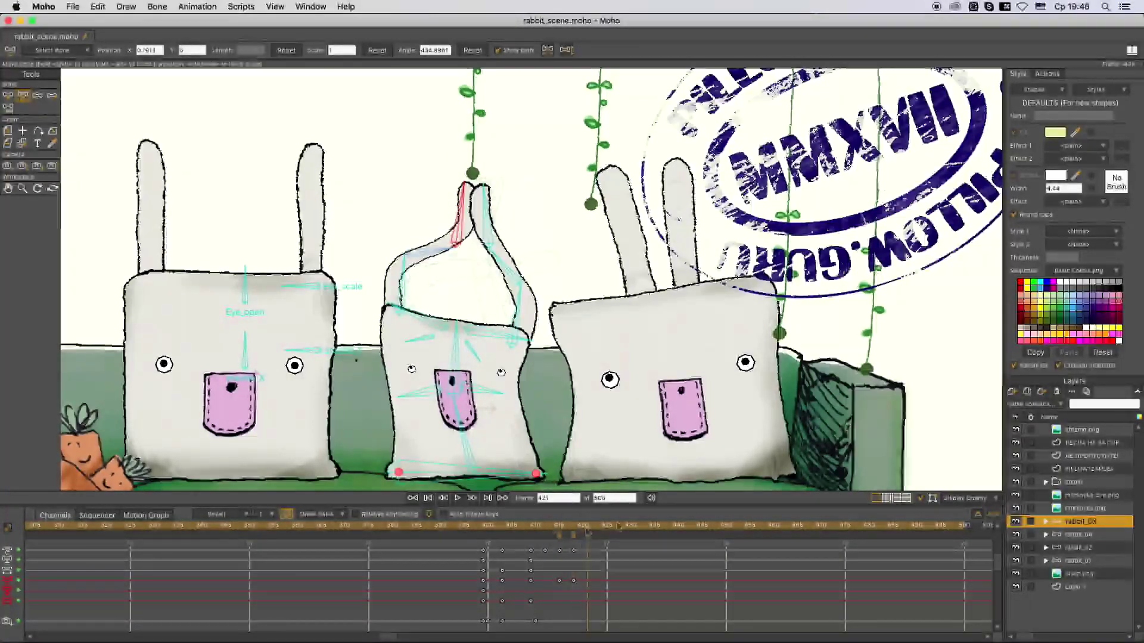
left_click_drag(503, 219, 456, 198)
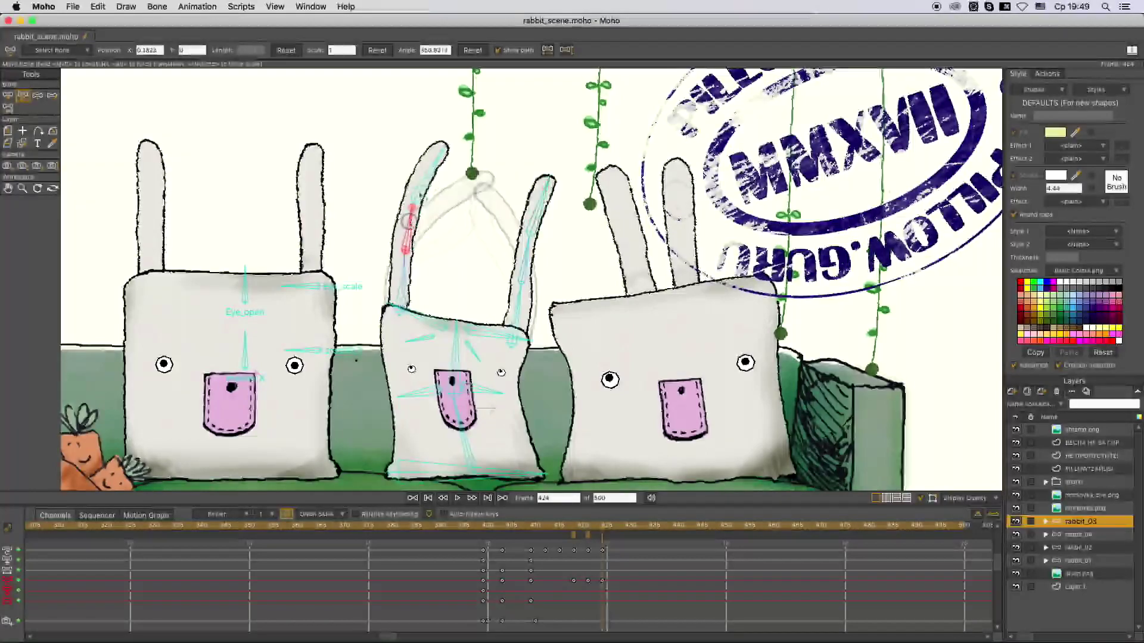
mouse_move(611, 531)
left_mouse_down()
mouse_move(579, 527)
mouse_move(607, 538)
left_mouse_up()
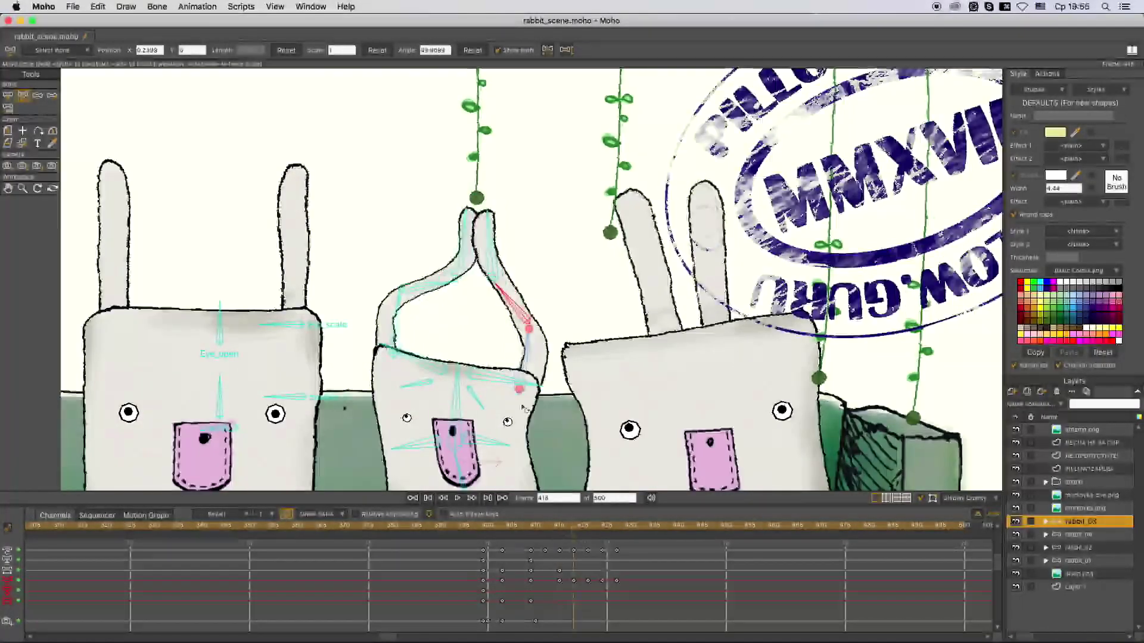
left_click(456, 271)
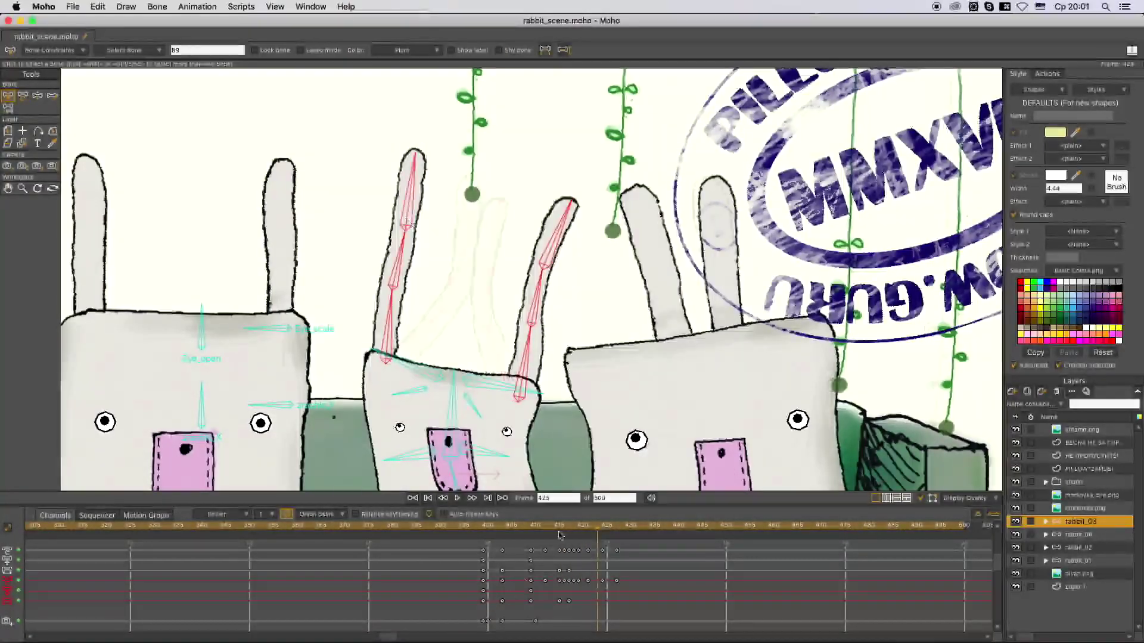
Shift rabbit_03's rebound keyframes about three frames earlier and reshape its ears at frame 403
left_click_drag(560, 535, 512, 539)
left_click_drag(524, 583, 485, 539)
left_click(374, 398)
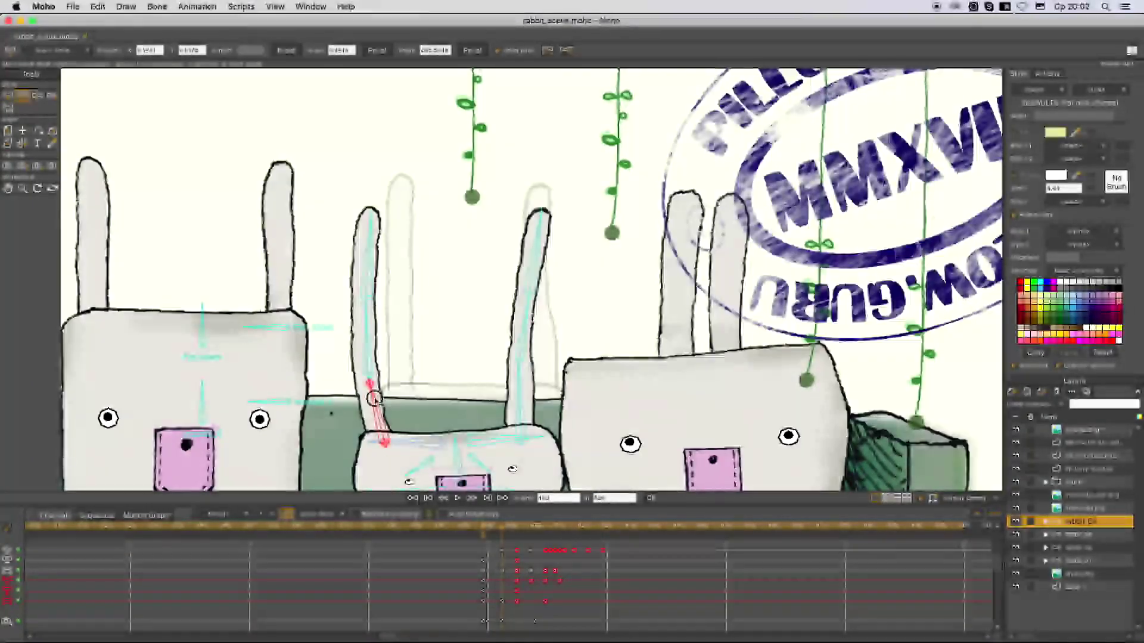
left_click_drag(375, 398, 399, 269)
left_click_drag(513, 530, 618, 530)
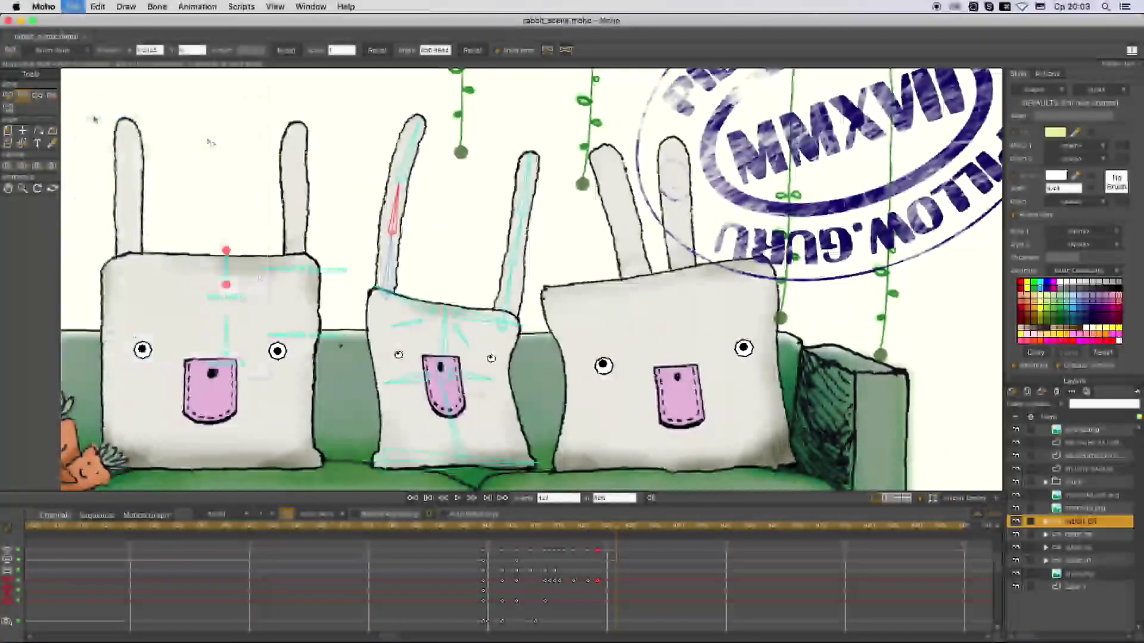
Render a preview of the animation with 50 entered in the preview settings
key("super+shift+r")
left_click(574, 181)
key("BackSpace")
type("50")
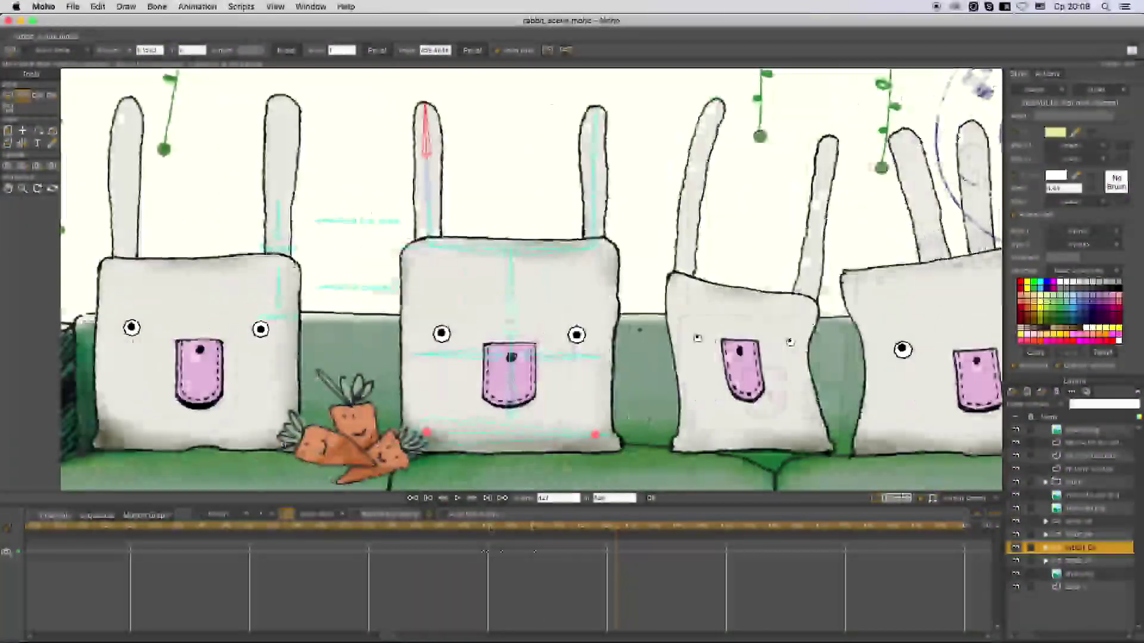
Key rabbit_02's bones just before frame 400, then squash its body and bulge its sides at frame 405
left_click(487, 529)
left_click(417, 298)
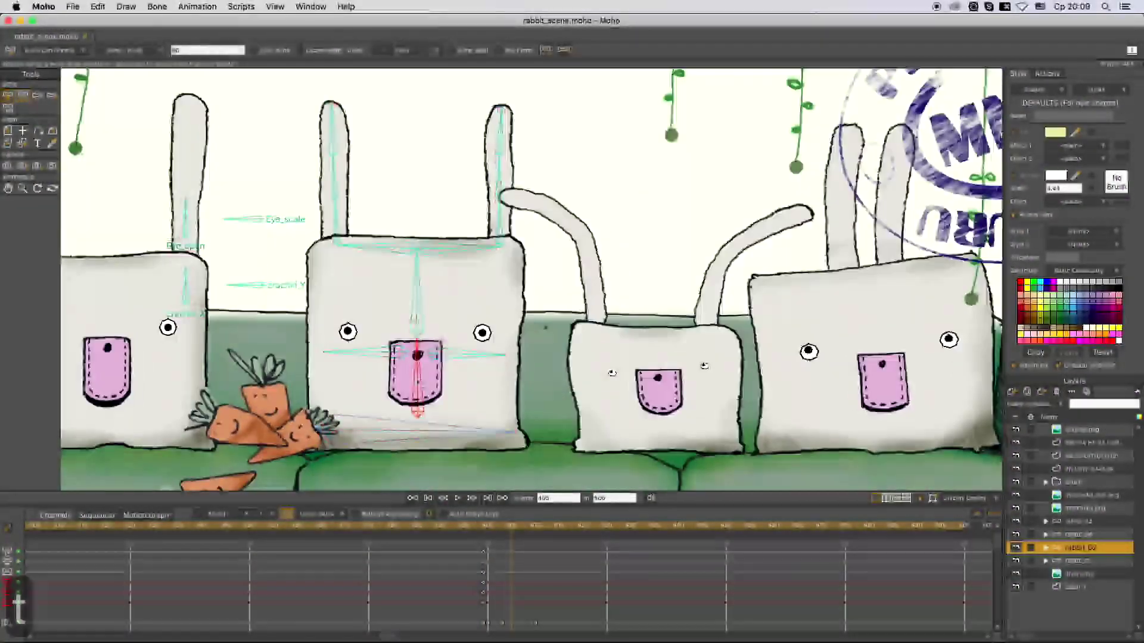
left_click_drag(419, 296, 428, 352)
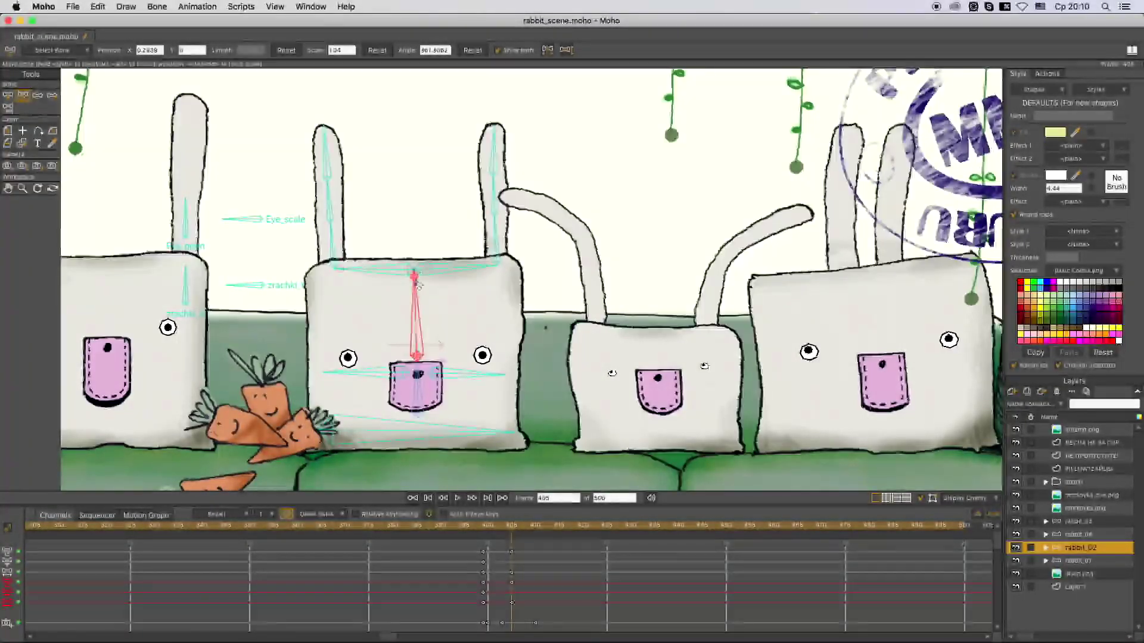
left_click_drag(418, 286, 435, 384)
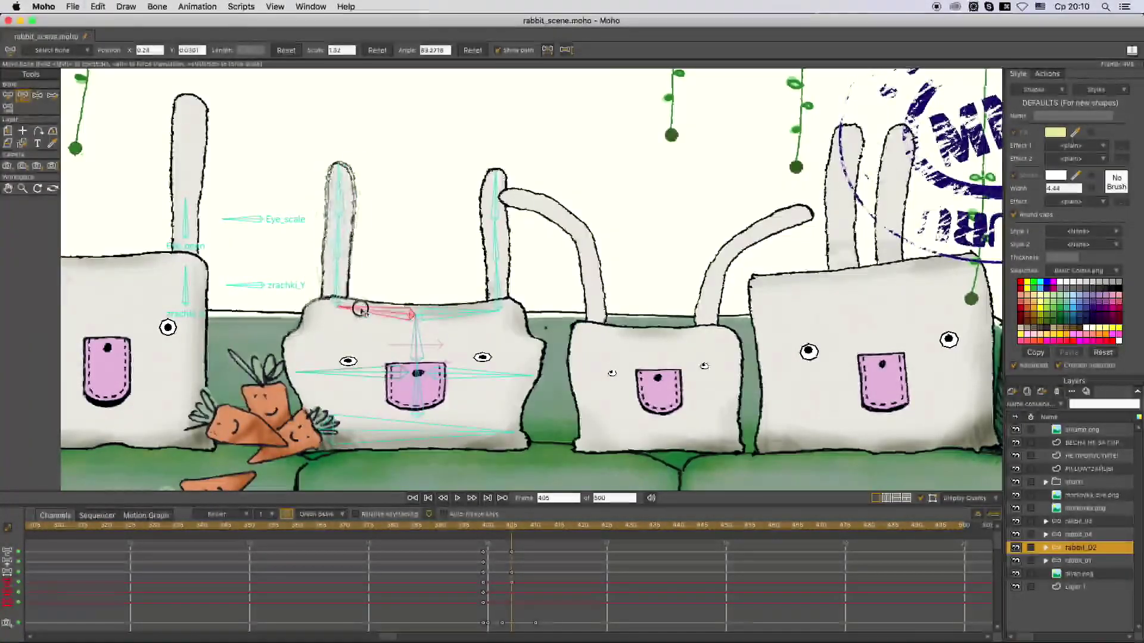
left_click_drag(318, 376, 515, 401)
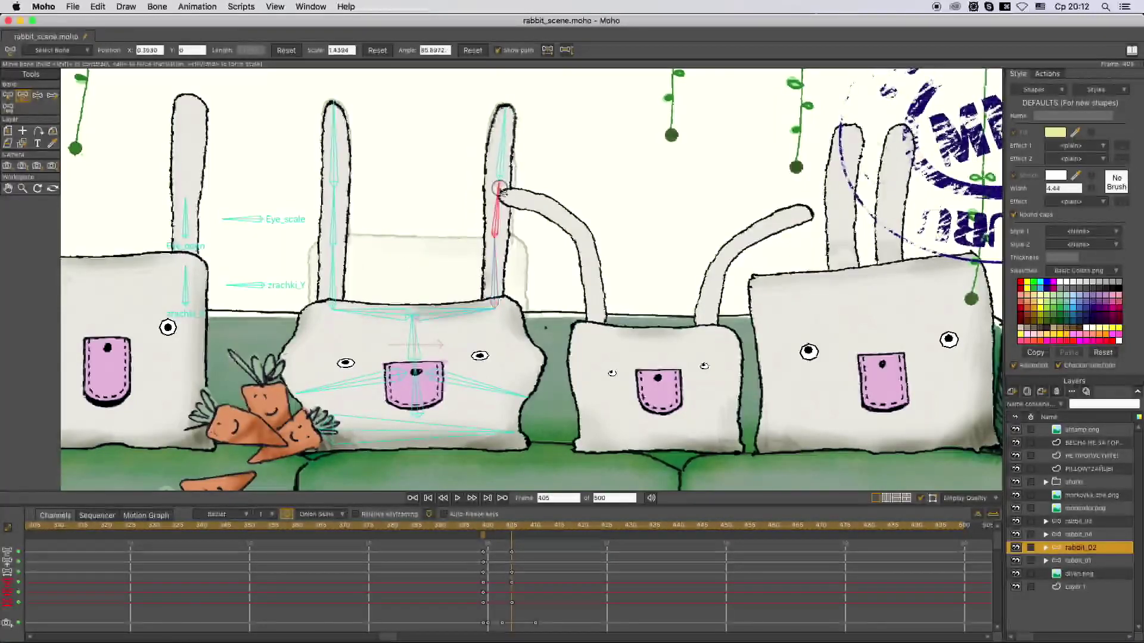
Stretch rabbit_02's body into a rebound around frame 411 and swing its ears through about frame 419
left_click_drag(511, 527, 484, 531)
left_click(540, 528)
key("super+z")
left_click_drag(417, 405, 357, 337)
scroll(357, 337, "down", 2)
scroll(358, 337, "up", 3)
left_click_drag(420, 293, 422, 268)
left_click_drag(482, 528, 569, 532)
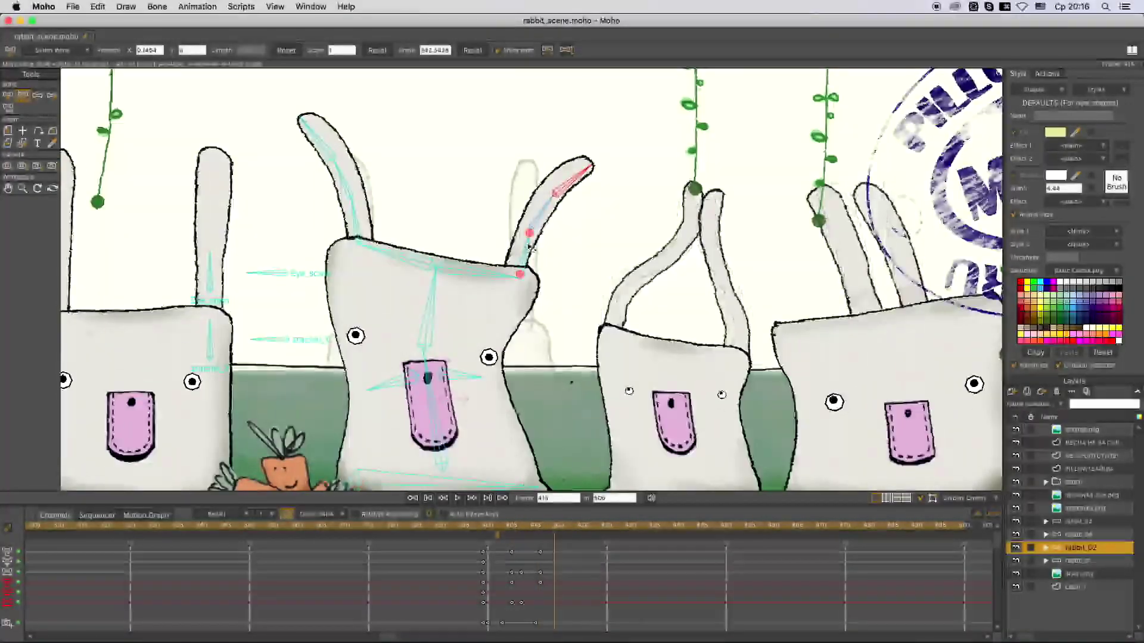
left_click_drag(513, 257, 517, 237)
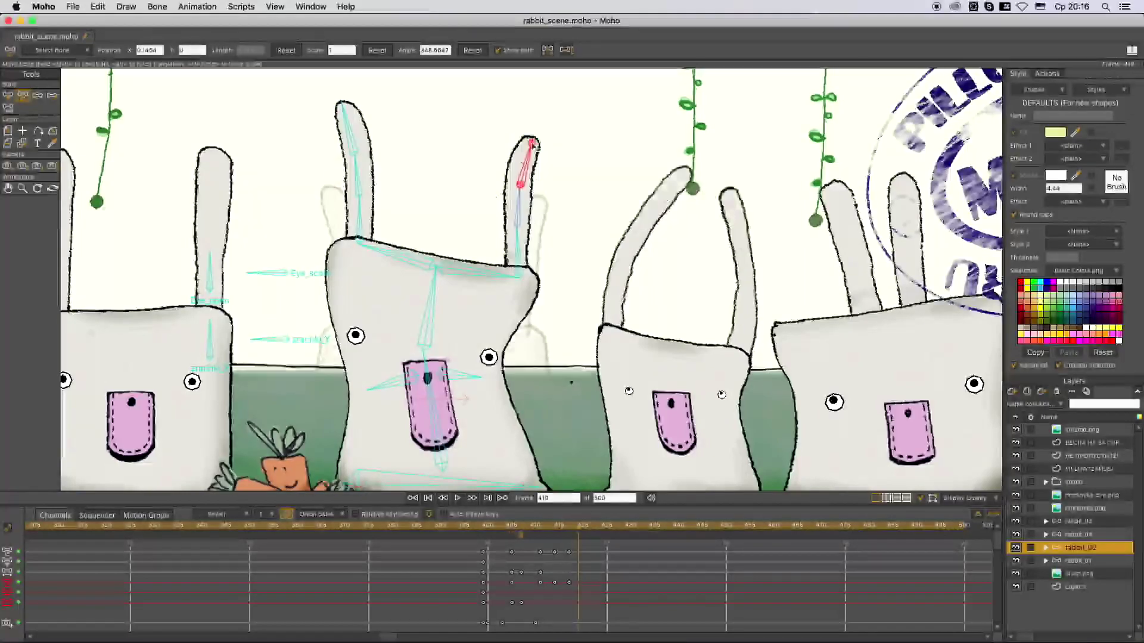
Scrub back through rabbit_02's reaction to before the landing and start an animation export
left_click(534, 527)
left_click_drag(535, 527, 438, 539)
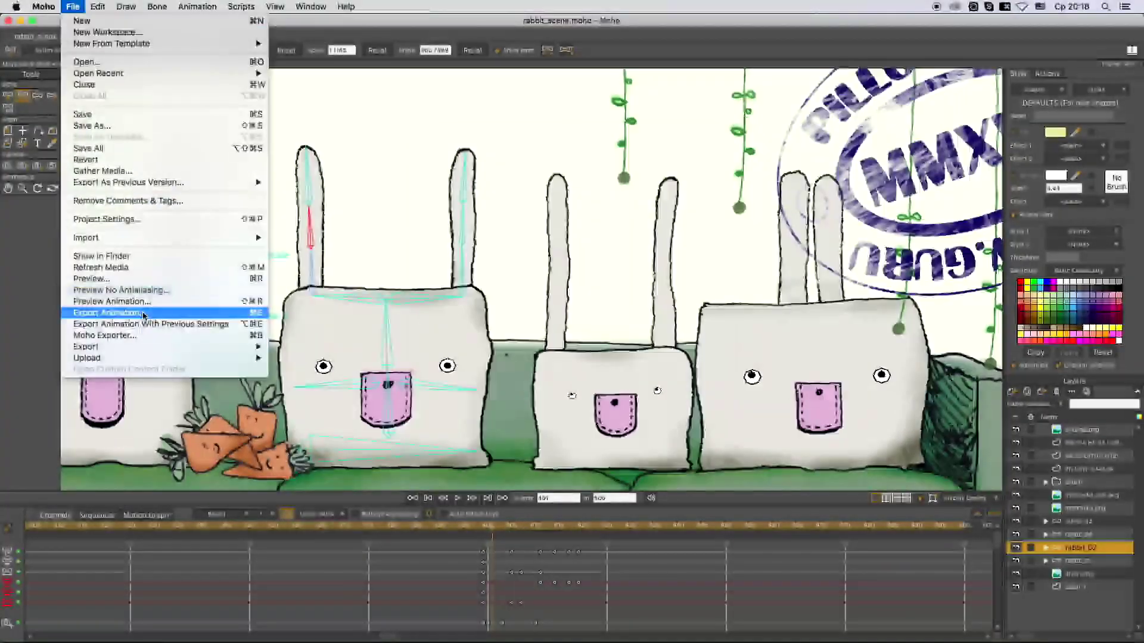
left_click(167, 312)
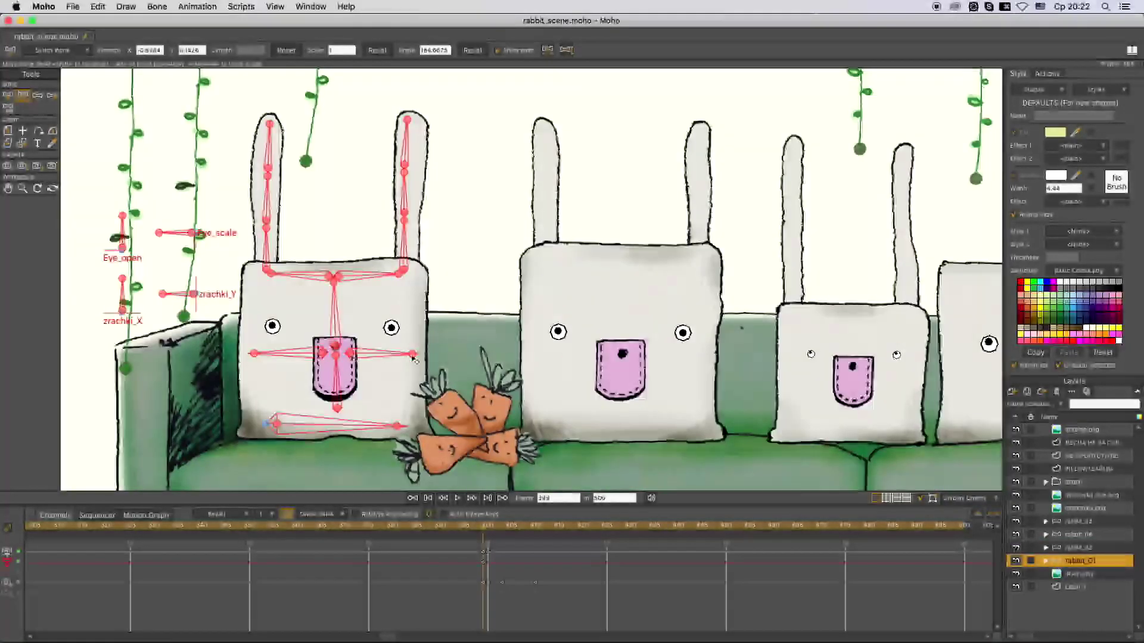
Squash rabbit_01 at frame 403 with slanted ears, and stretch its body into a leaning rebound at frame 408
left_click(506, 527)
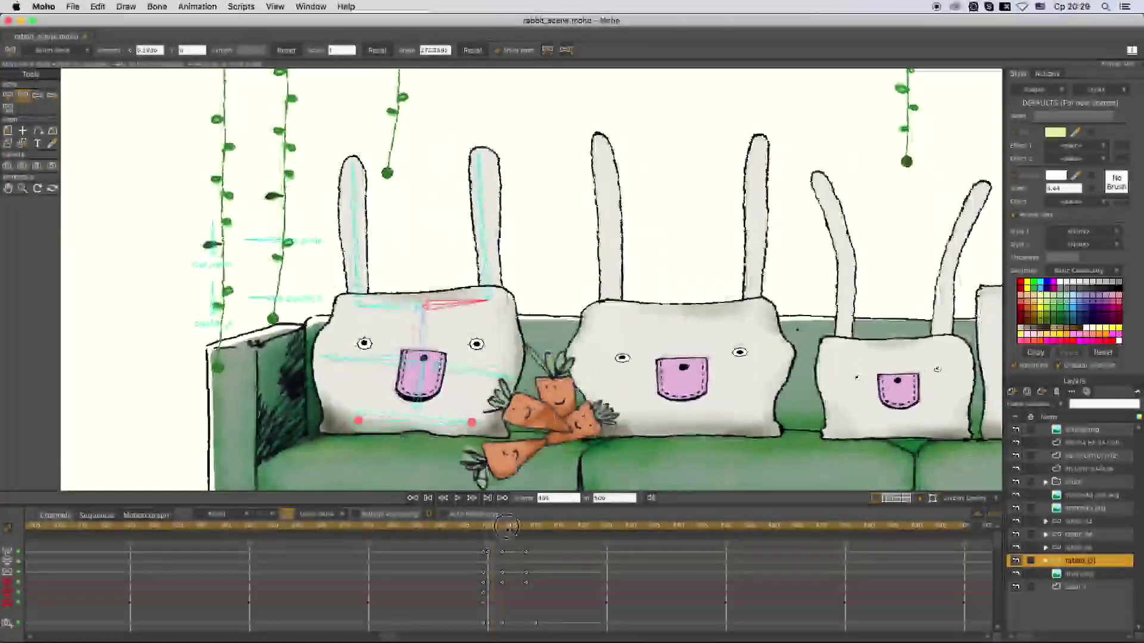
left_click_drag(389, 370, 370, 294)
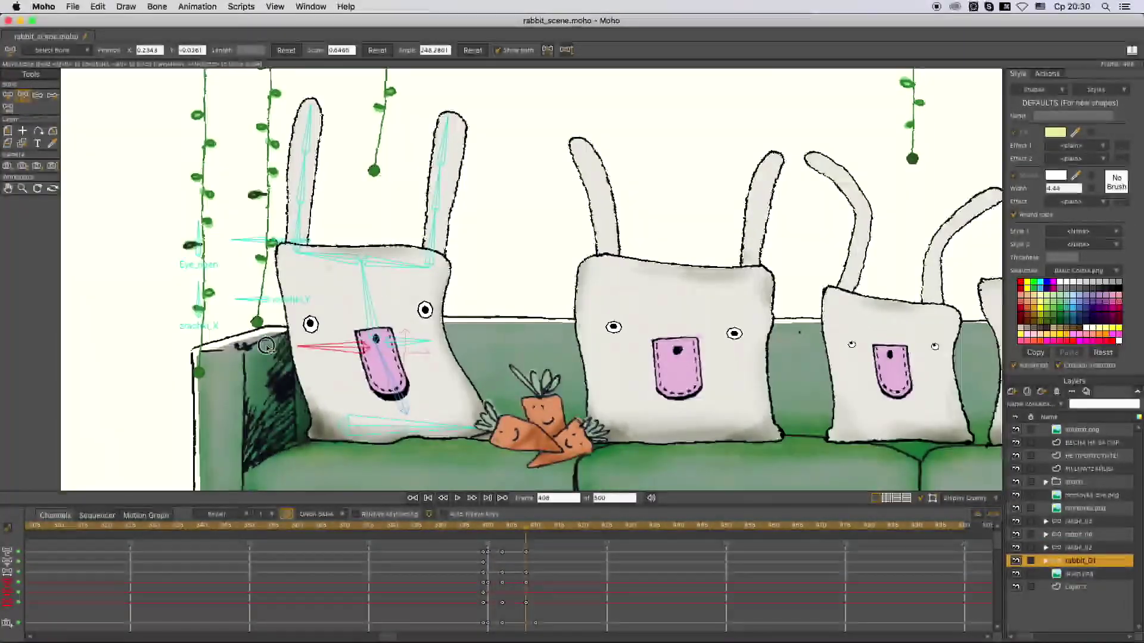
left_click(502, 526)
left_click(483, 225)
left_click_drag(361, 218, 355, 216)
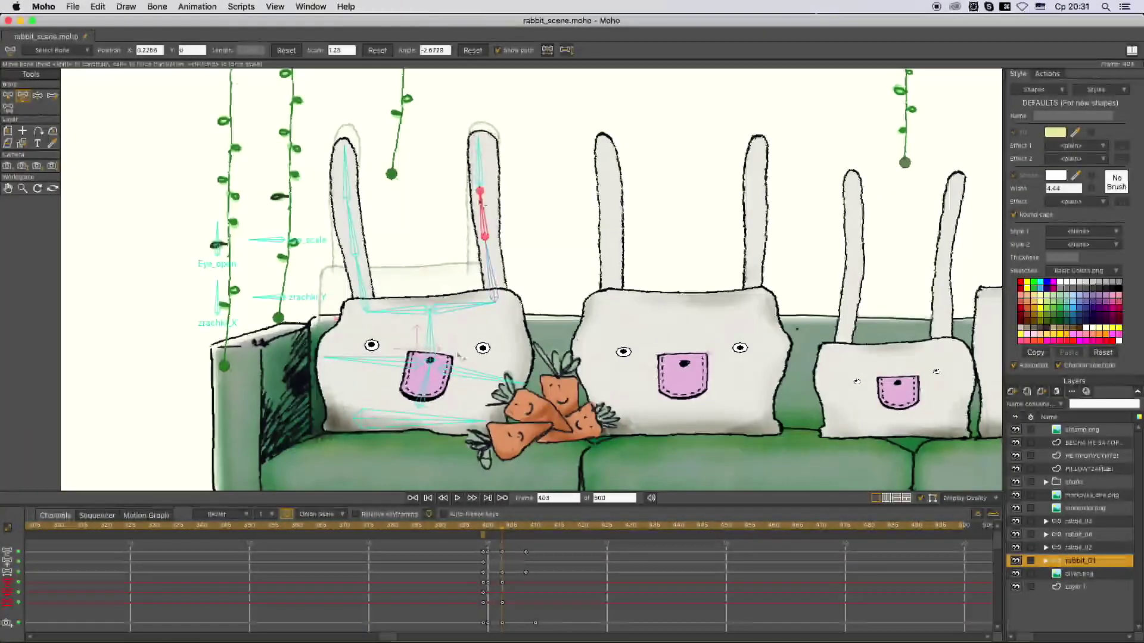
Key rabbit_01's ear bones at frame 405 and bend both ears toward rabbit_02 at frames 408 and 410
left_click(514, 527)
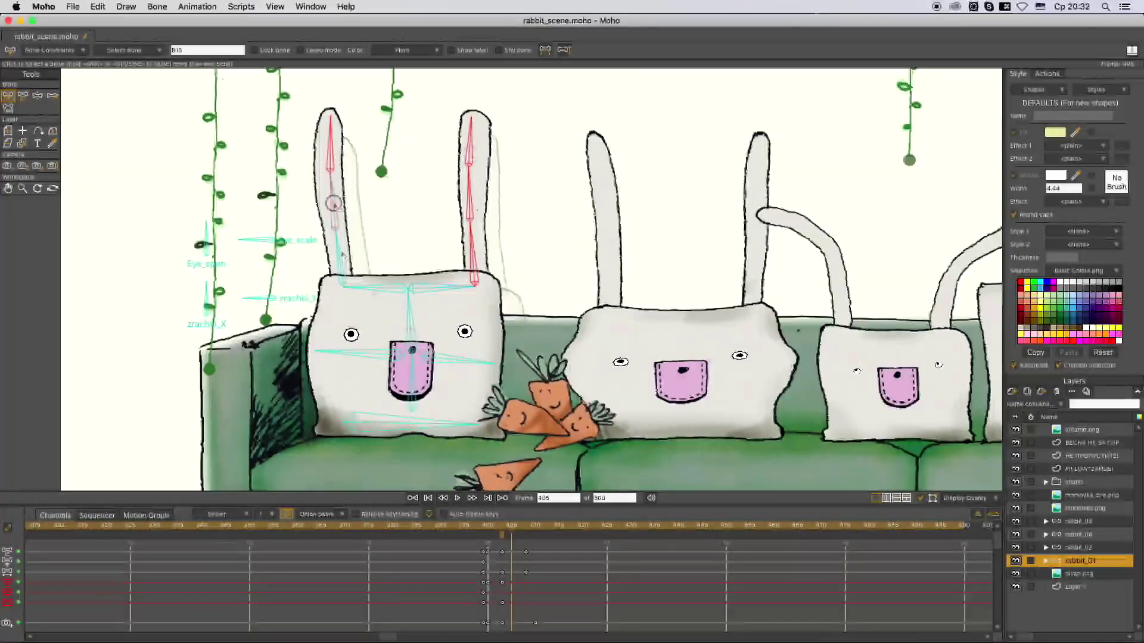
left_click(8, 94)
left_click(499, 528)
left_click_drag(499, 529, 525, 529)
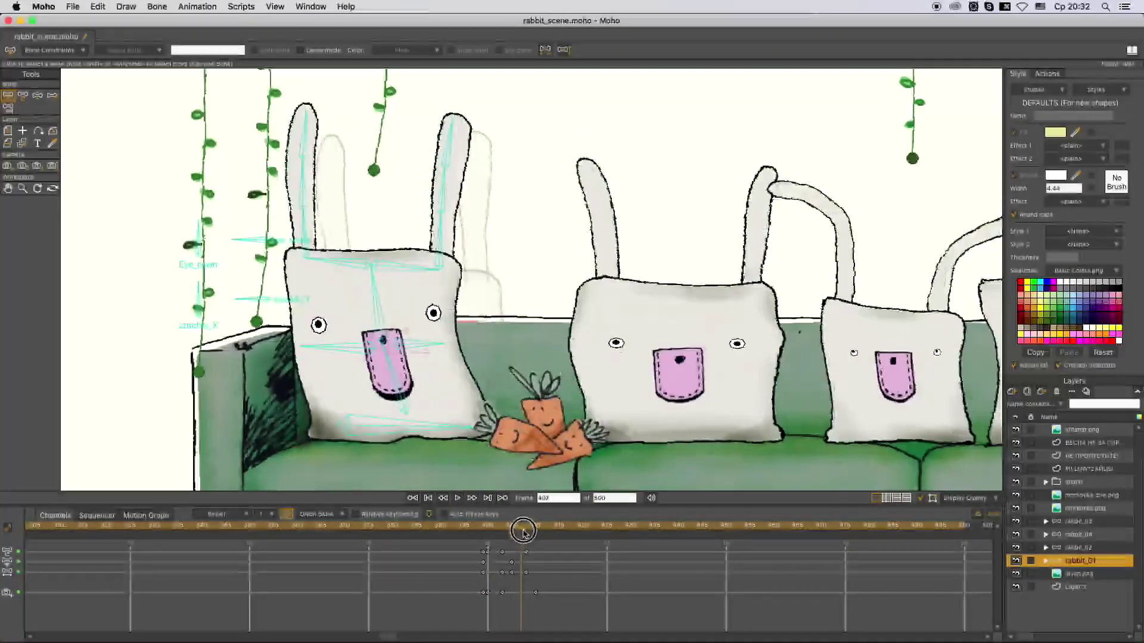
key("t")
left_click(438, 227)
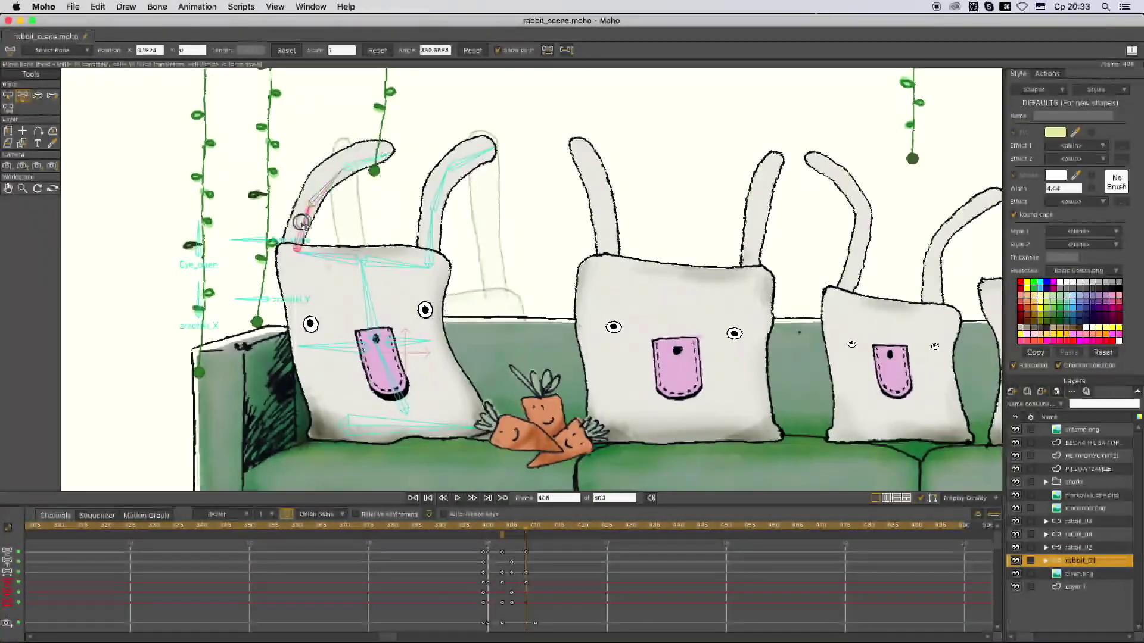
key("ctrl+Right")
key("ctrl+Right")
left_click(442, 149)
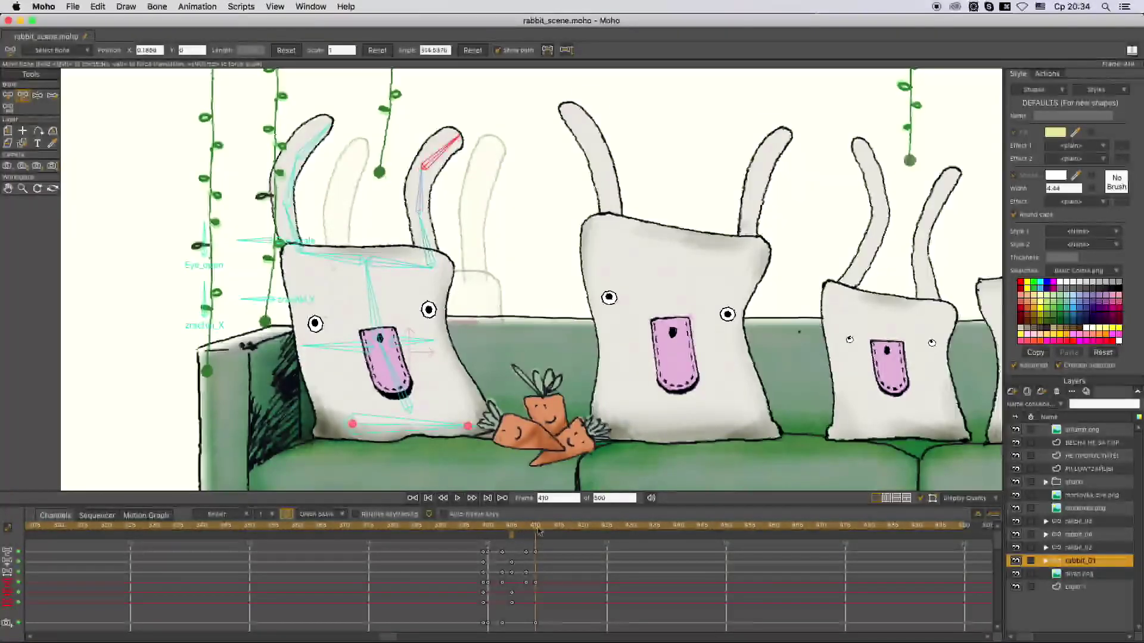
Swing rabbit_01's ears away from rabbit_02 around frame 412, adding an in-between ear pose at frame 411
key("ctrl+Right")
key("ctrl+Right")
left_click(267, 179)
left_click(556, 528)
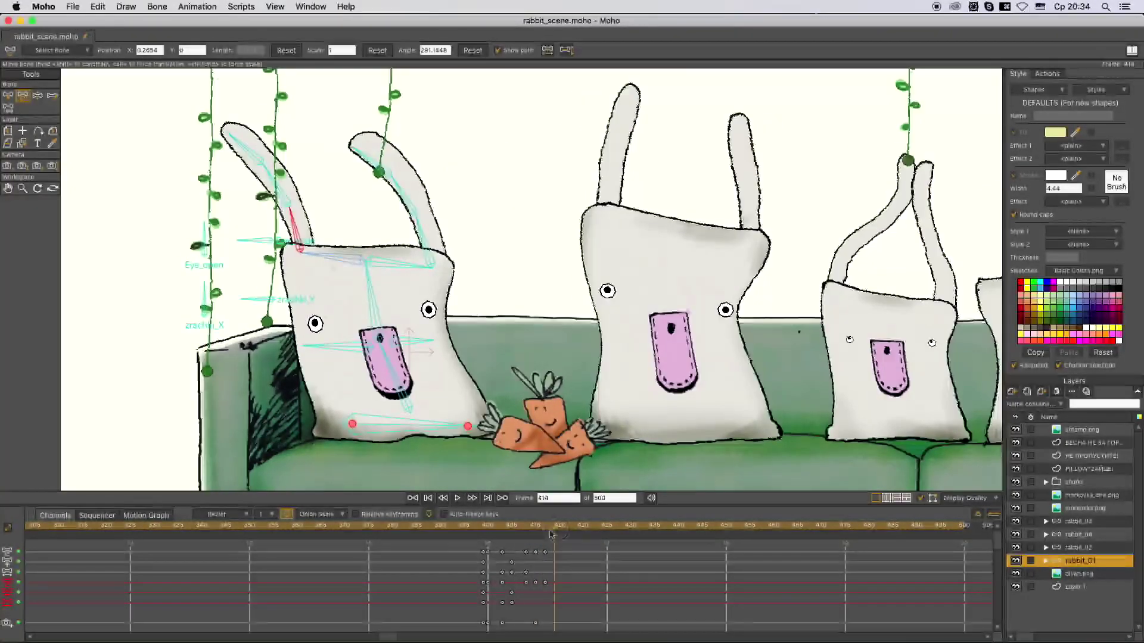
mouse_move(553, 528)
left_mouse_down()
mouse_move(534, 541)
mouse_move(536, 528)
mouse_move(539, 539)
left_mouse_up()
left_click(427, 239)
left_click_drag(306, 225, 304, 220)
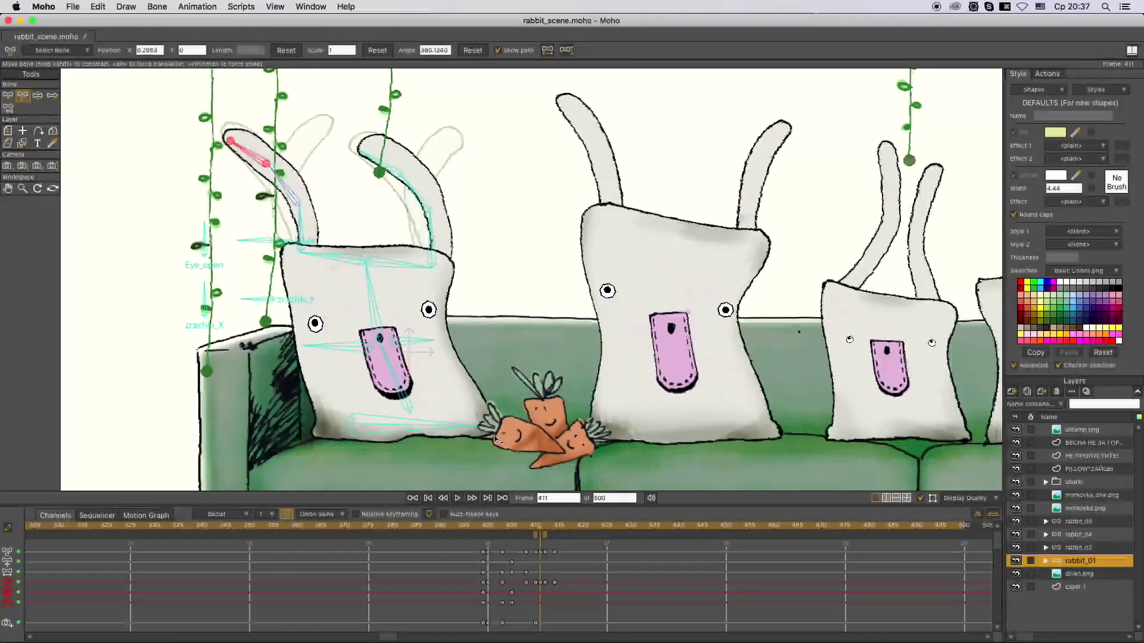
mouse_move(539, 530)
left_mouse_down()
mouse_move(561, 531)
mouse_move(546, 531)
left_mouse_up()
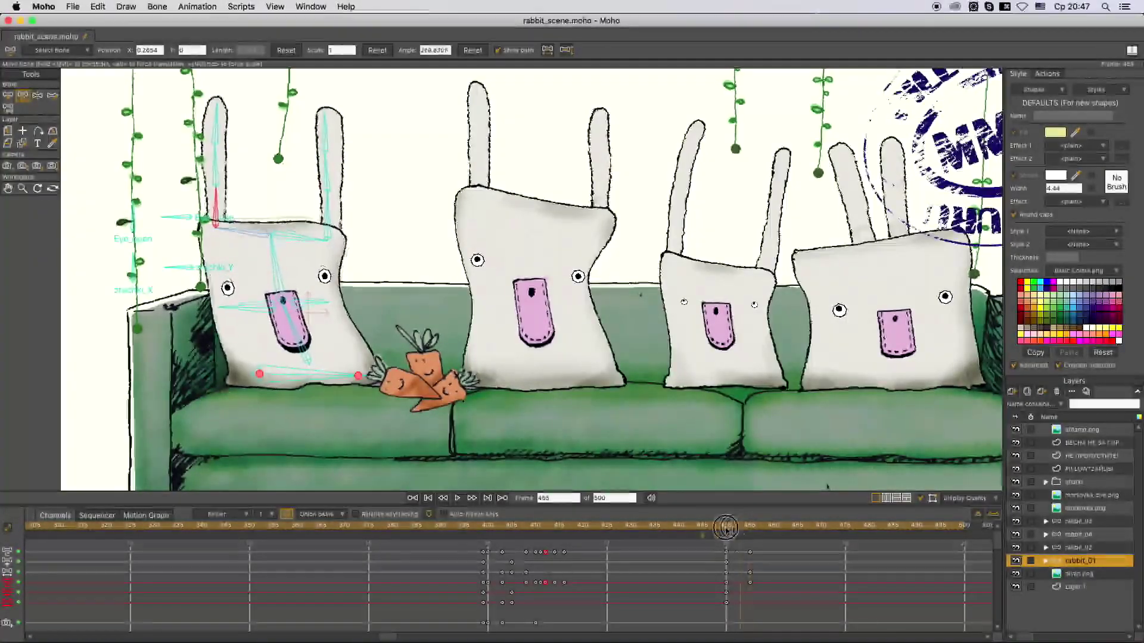
Copy rabbit_01's rest-pose keyframes from frame 399 to frame 461, and squash its body with bulging sides at frame 458
left_click_drag(474, 546, 485, 610)
key("super+c")
left_click(778, 529)
key("super+v")
left_click_drag(782, 530, 770, 535)
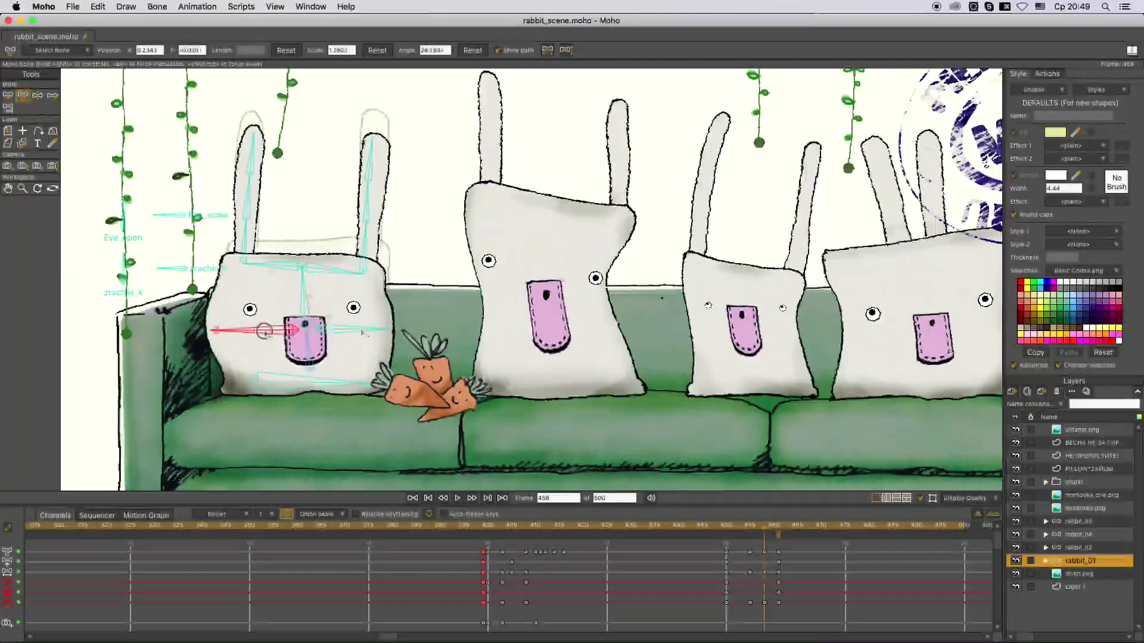
left_click(788, 539)
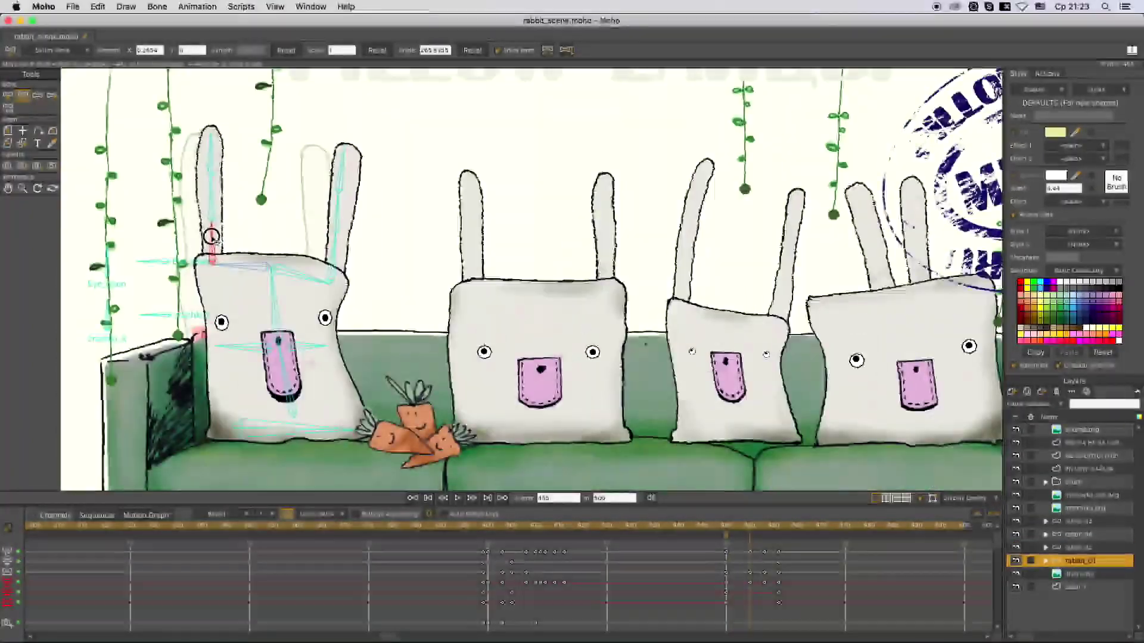
Swing rabbit_01's ears back and forth between frames 455 and 466, and paste its rest-pose keyframes at frame 468
left_click(321, 204)
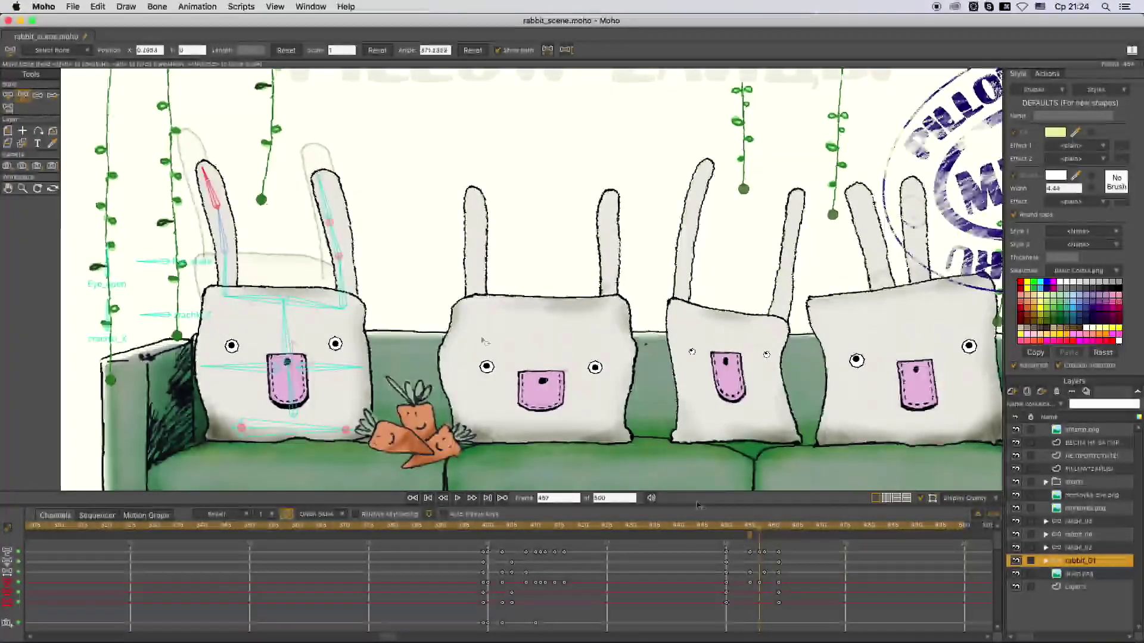
left_click_drag(767, 530, 783, 528)
left_click(354, 264)
left_click(785, 529)
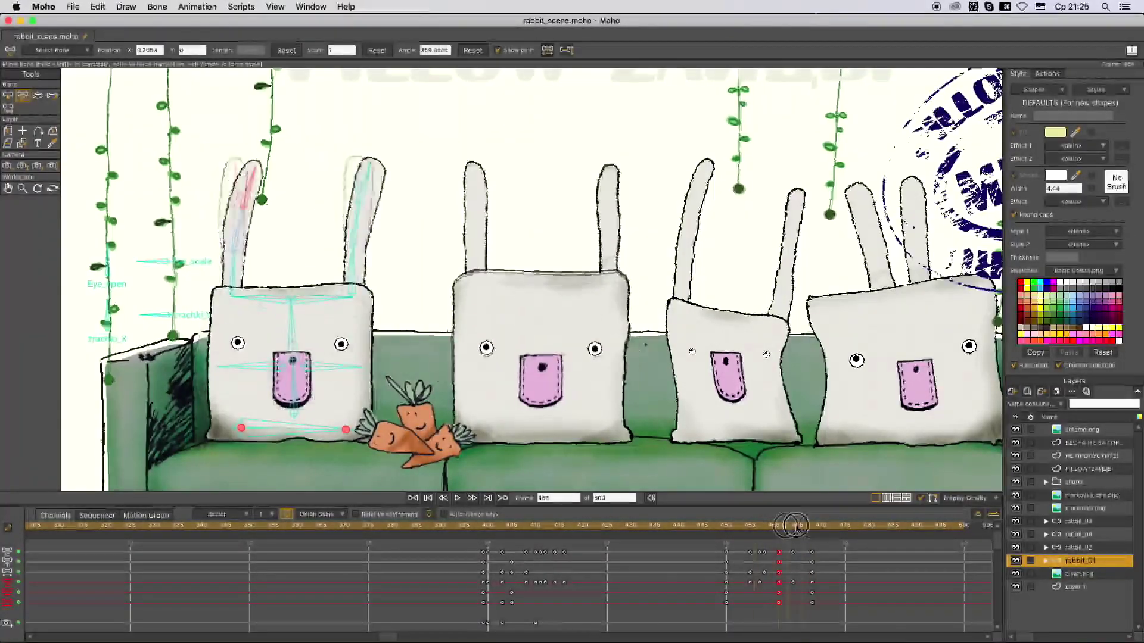
key("ctrl+v")
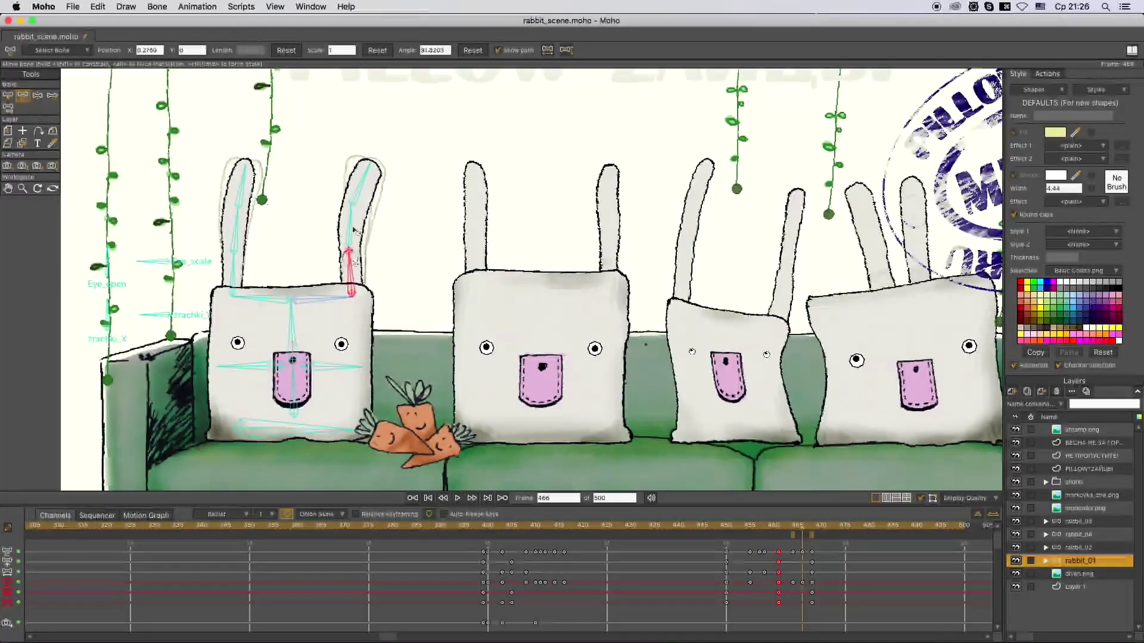
left_click(802, 528)
left_click(244, 240)
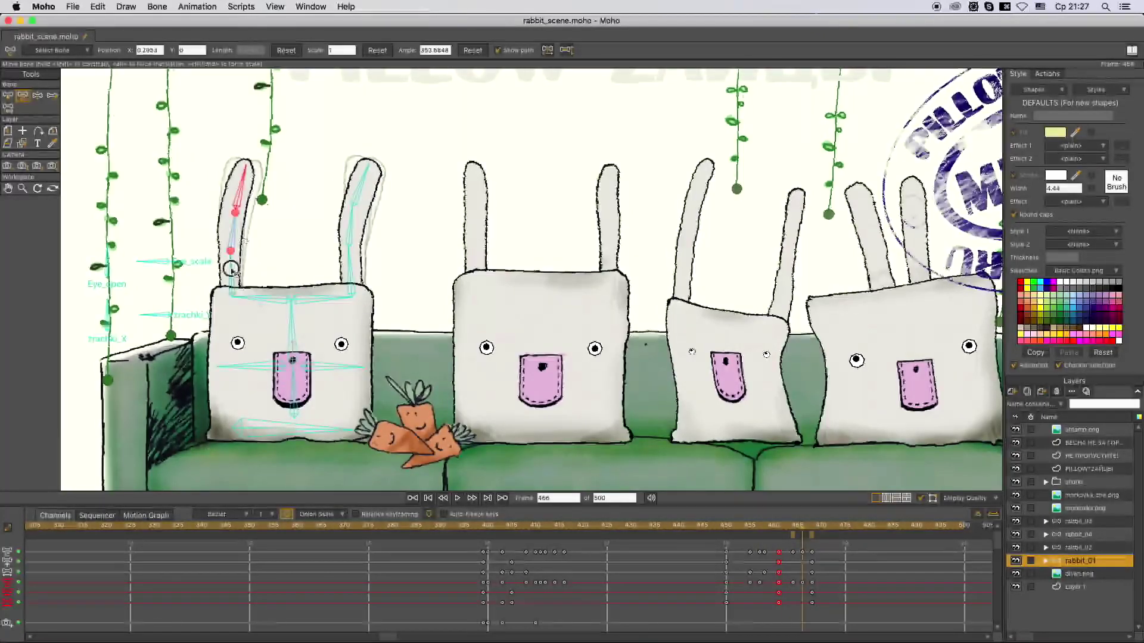
Swing rabbit_02's ears back and forth between frames 453 and 465, and paste its rest-pose keyframes at frame 468
left_click(1080, 548)
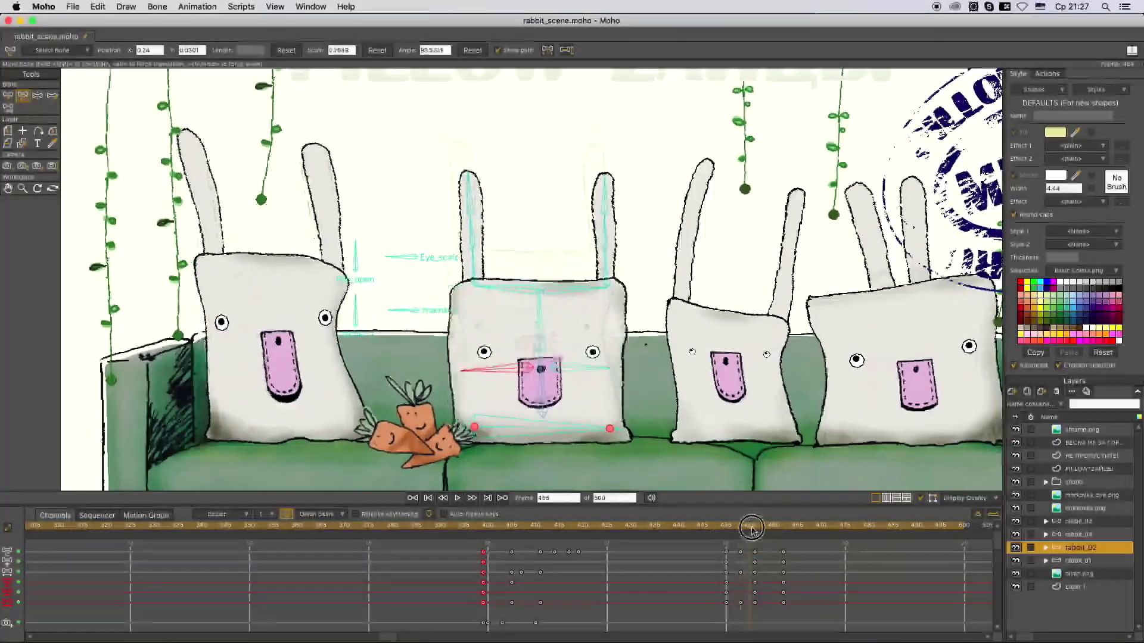
left_click(754, 529)
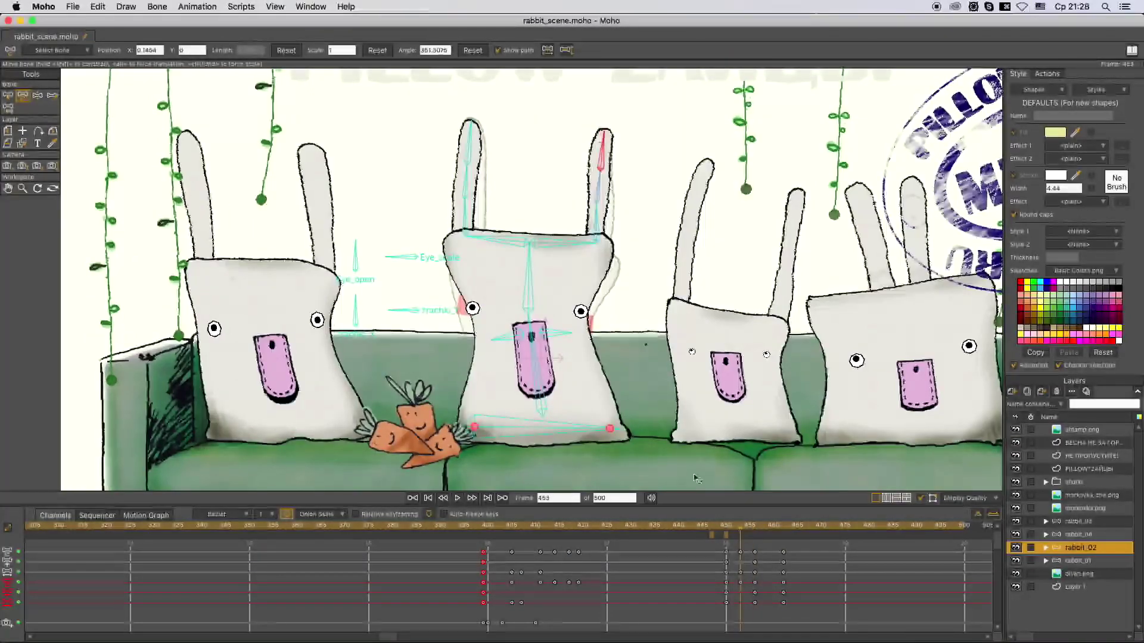
left_click(760, 525)
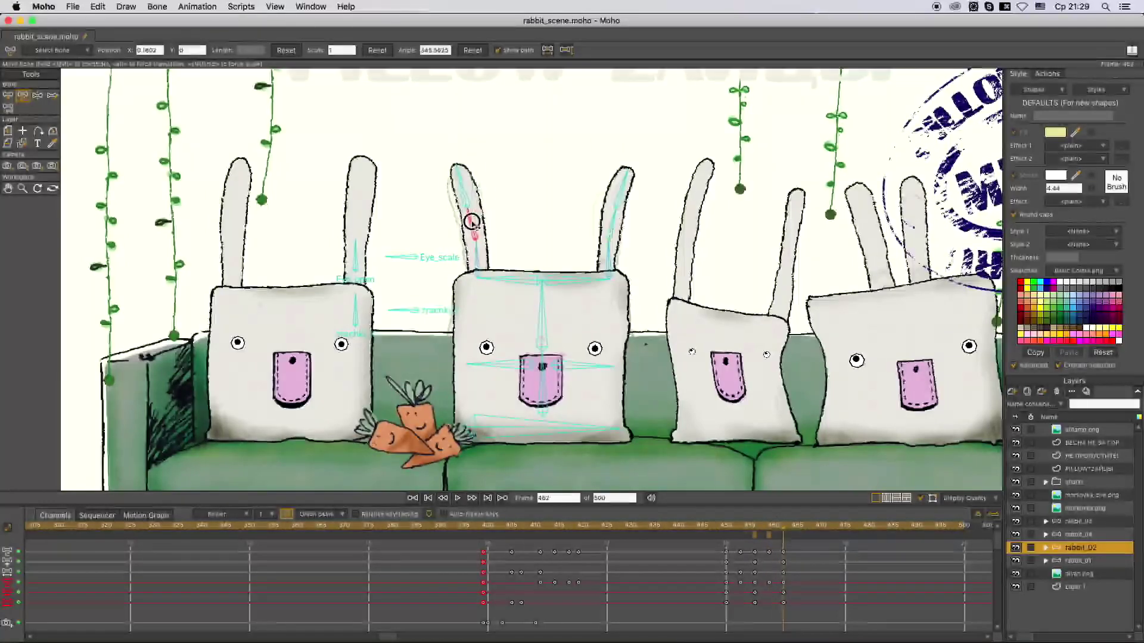
left_click(812, 525)
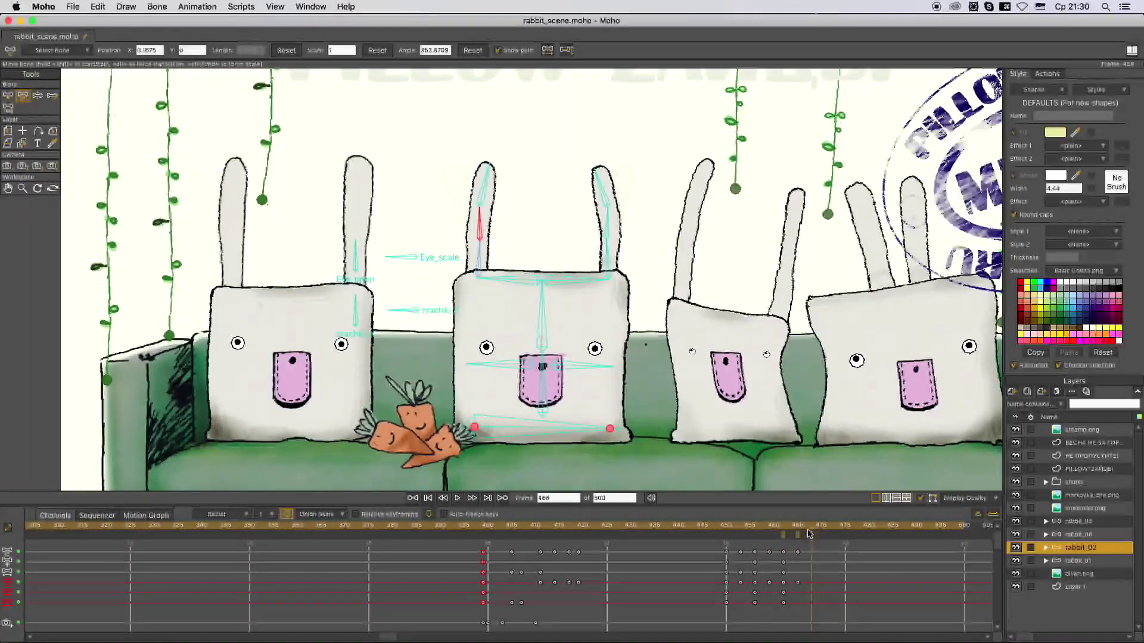
key("super+c")
key("super+v")
left_click_drag(490, 603, 490, 605)
left_click(780, 527)
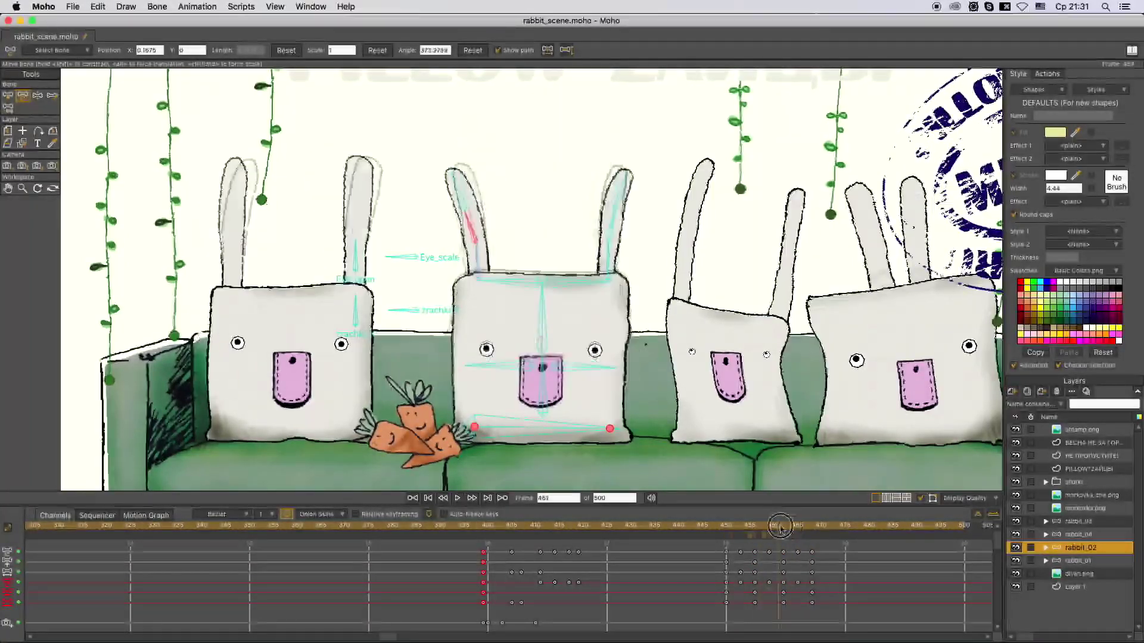
Key all rabbit_03 bones at frame 450, then adjust its body and bend its ears at frame 454
left_click(1080, 521)
left_click(749, 526)
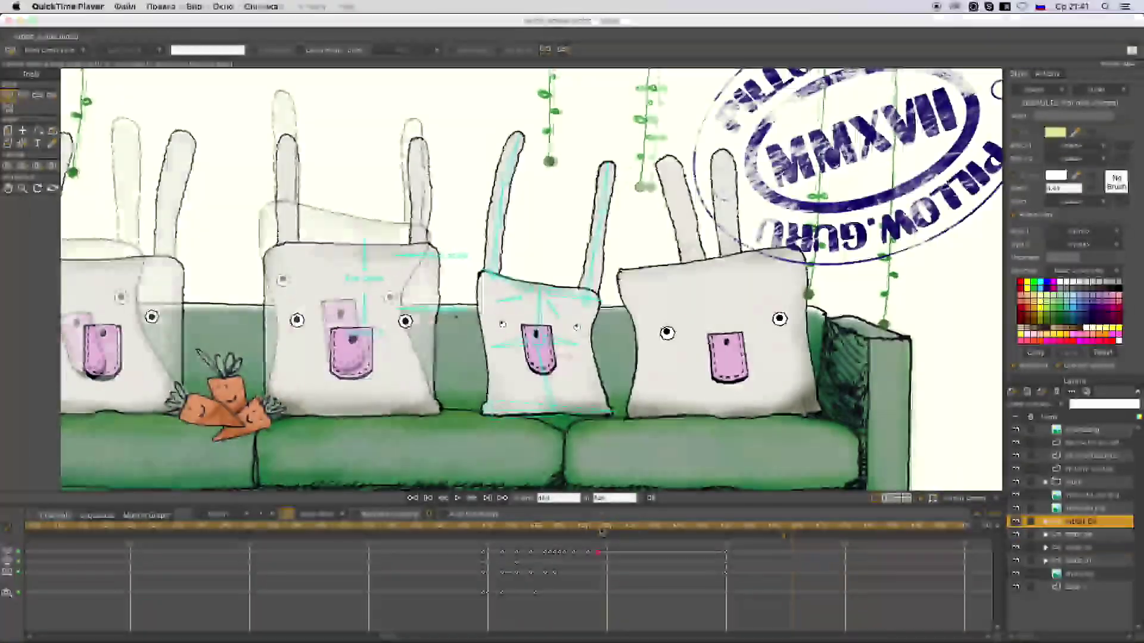
left_click(727, 527)
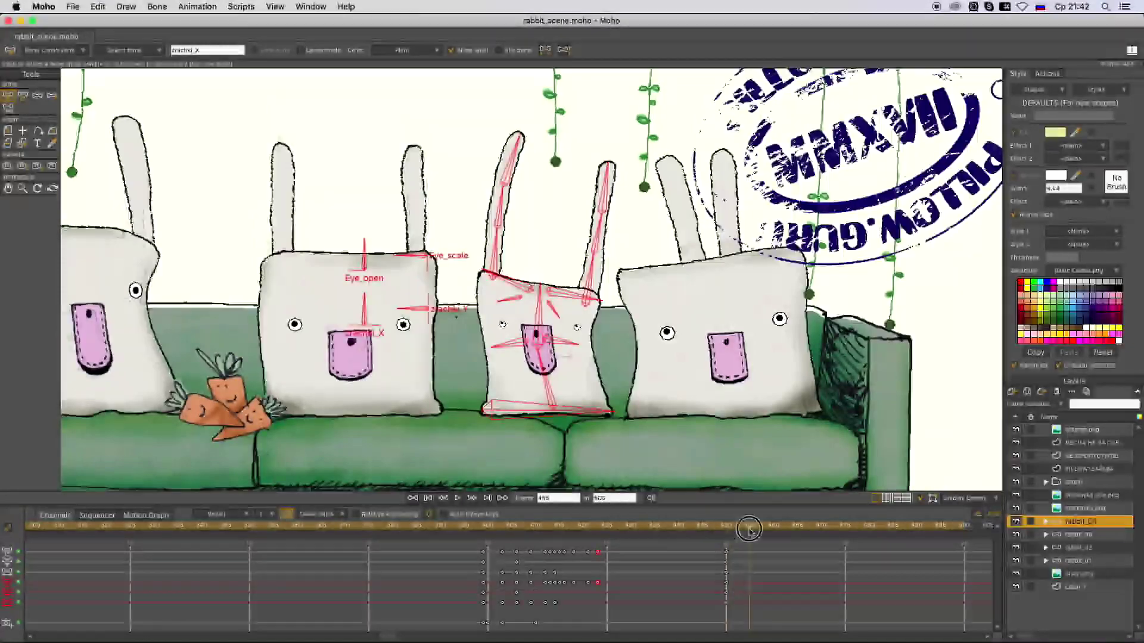
key("t")
left_click(496, 348)
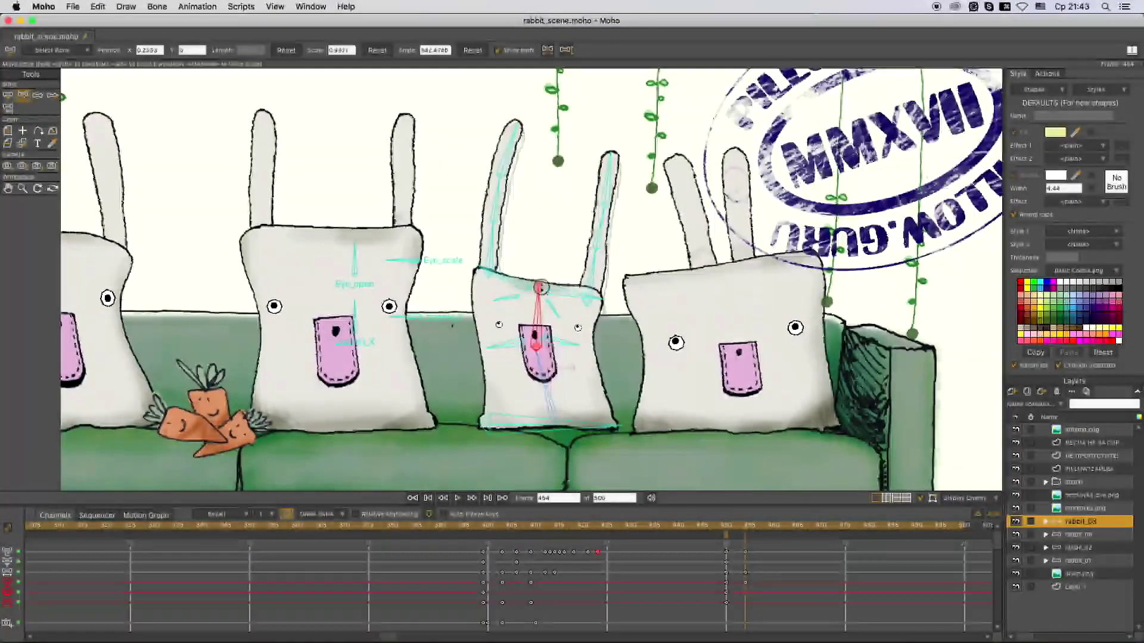
left_click(510, 180)
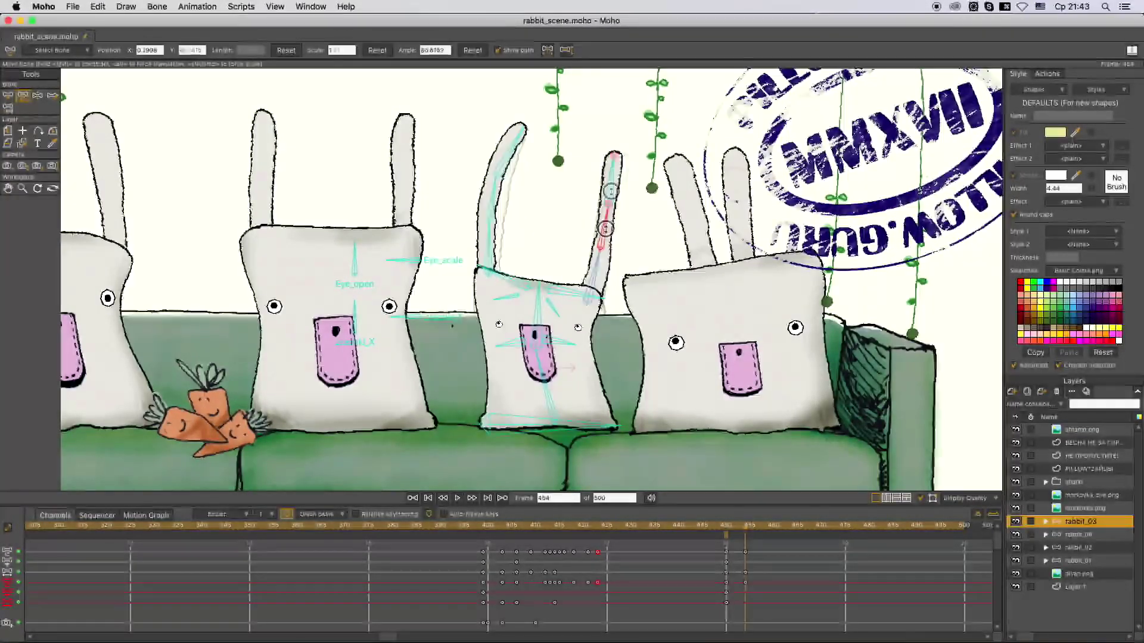
Squash rabbit_03's body and bulge its sides at frame 457, undoing the last ear adjustment
left_click(542, 369)
left_click_drag(542, 369, 498, 280)
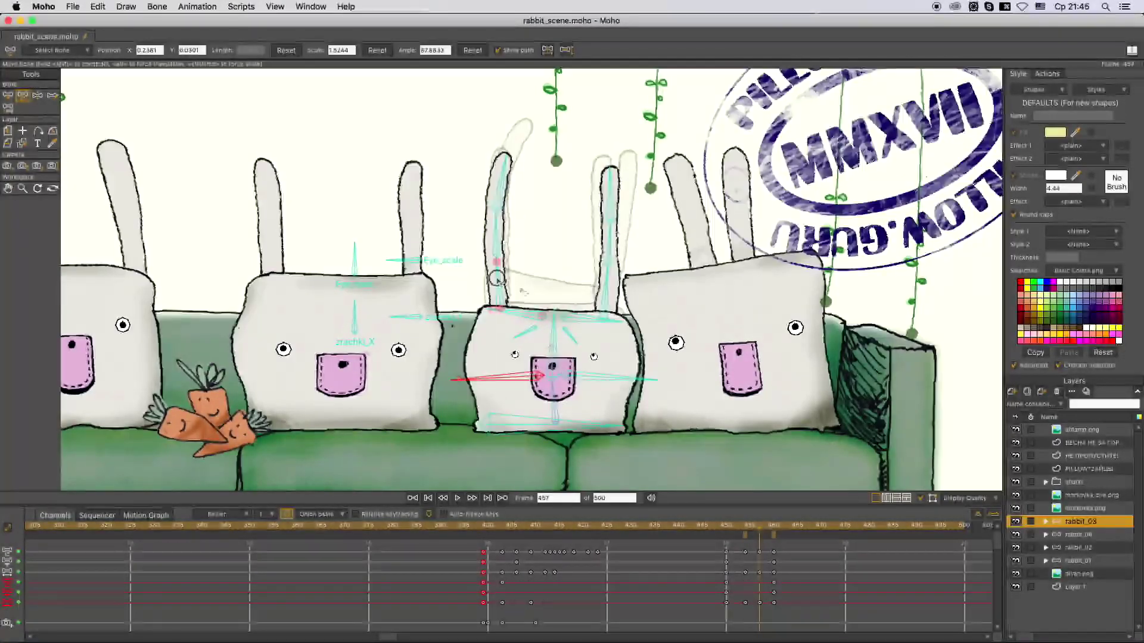
key("super+z")
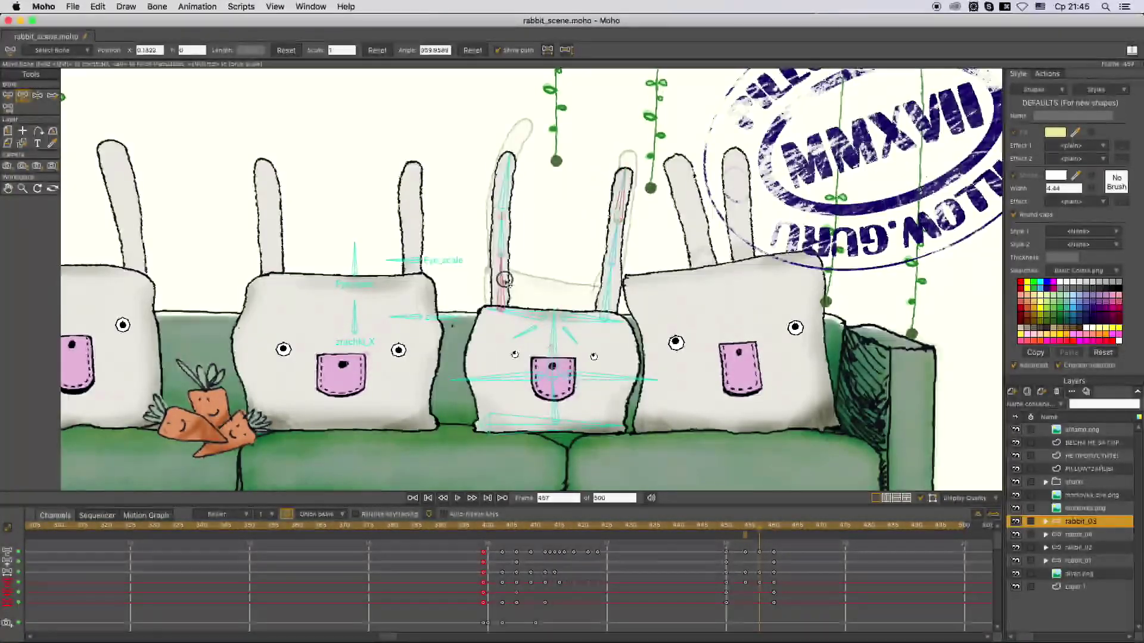
Tilt rabbit_03's ears after the squash and key a settling ear pose at frame 462
key("ctrl+Right")
key("ctrl+Right")
left_click(612, 185)
left_click(502, 241)
key("ctrl+Right")
key("ctrl+Right")
key("ctrl+Right")
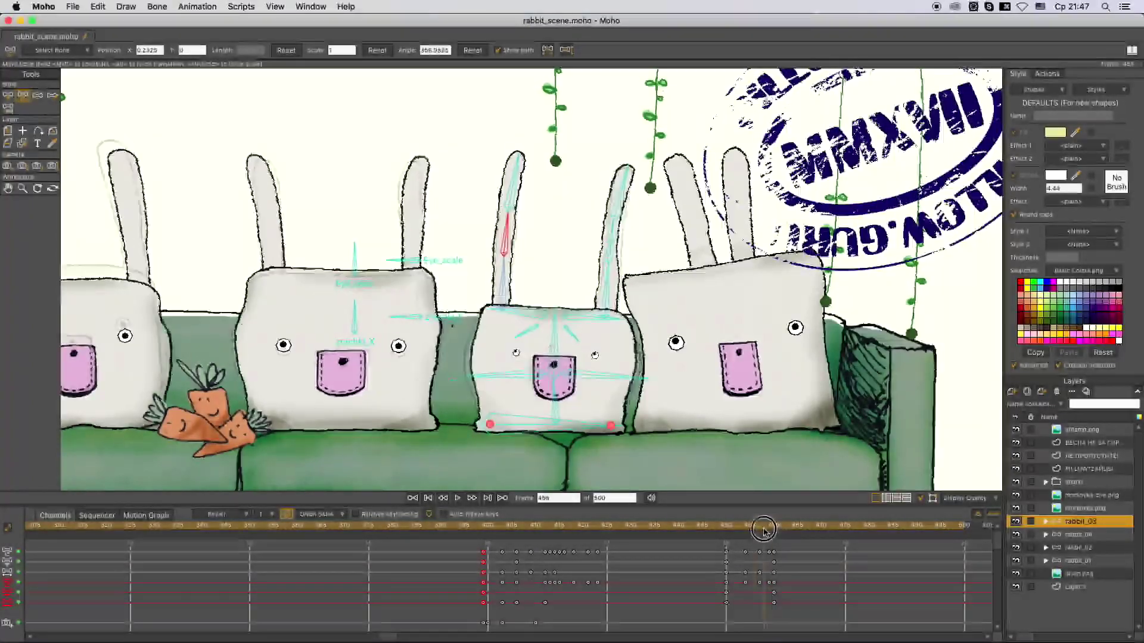
key("b")
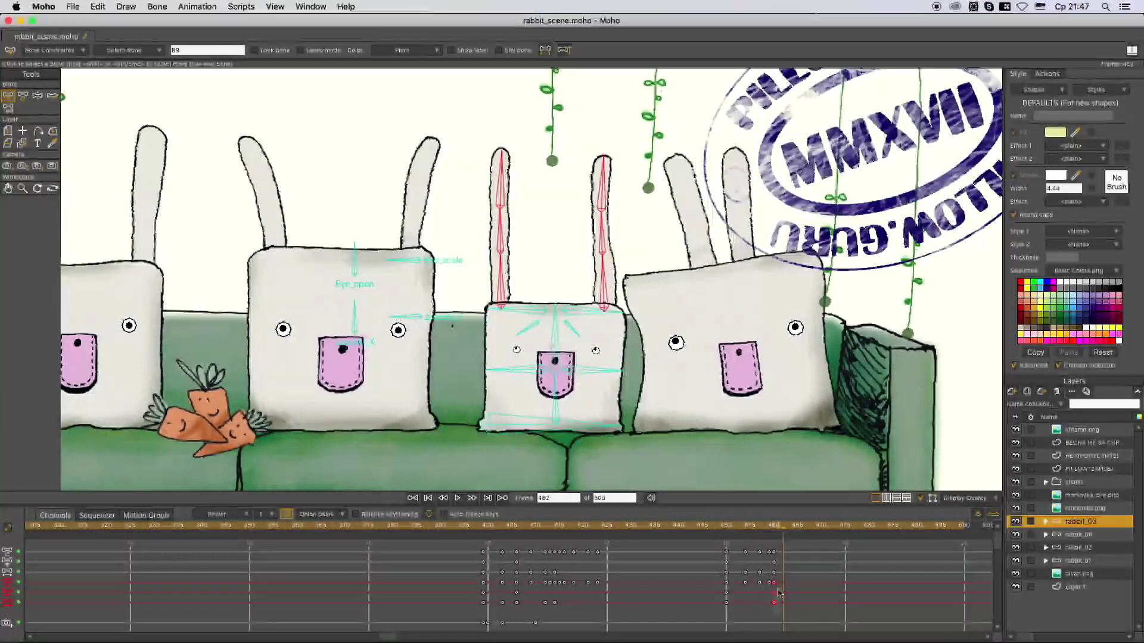
key("b")
left_click(607, 233)
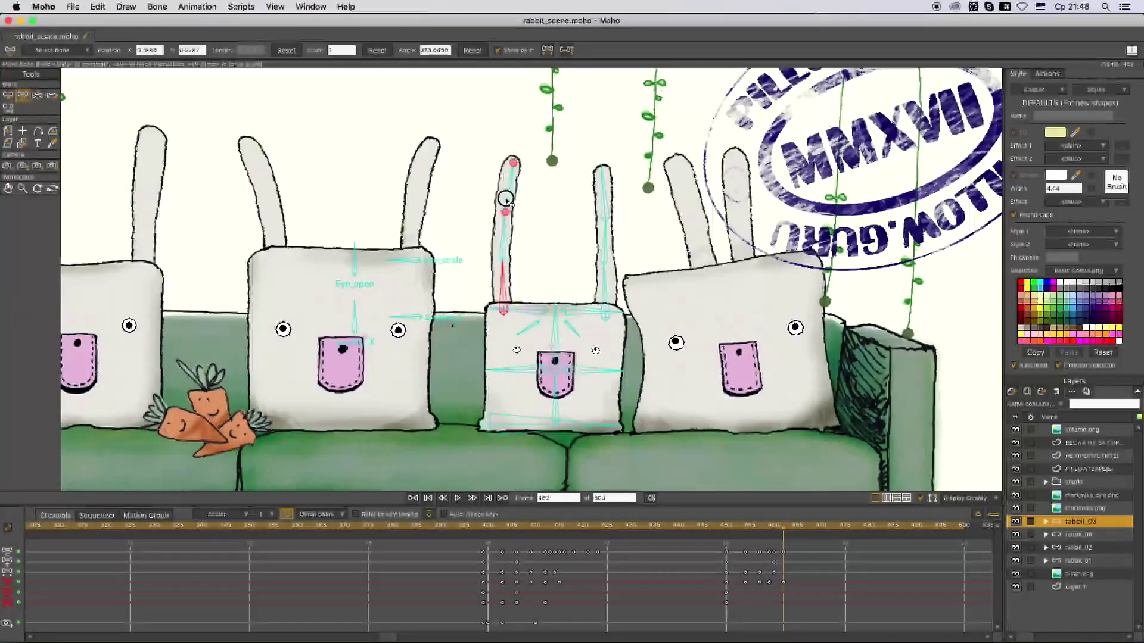
Key rabbit_04's bones at frame 450, and bend its body and ears at frame 455
left_click(1078, 534)
left_click(701, 529)
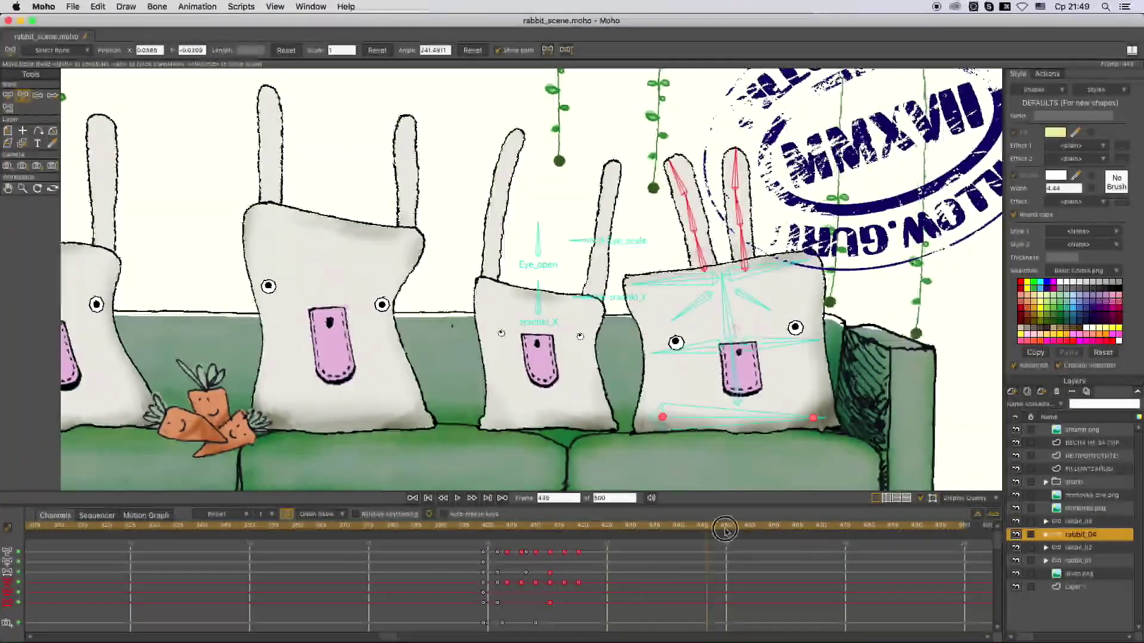
left_click_drag(701, 529, 750, 529)
key("b")
left_click(738, 353)
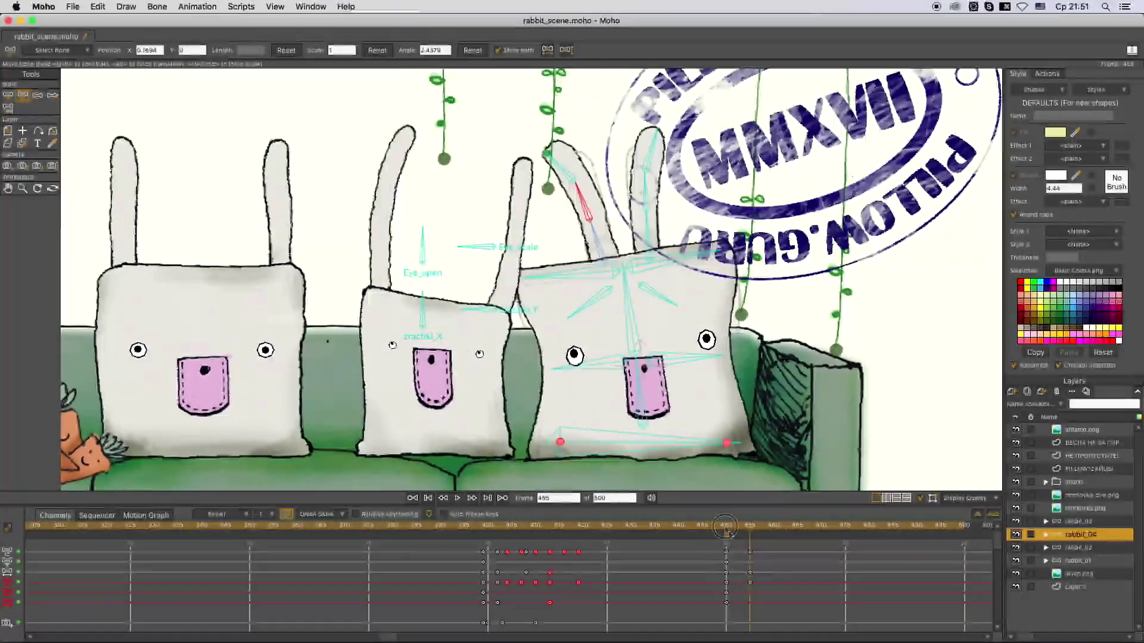
Paste rabbit_04's rest-pose keyframes at frame 461
left_click_drag(725, 527, 760, 529)
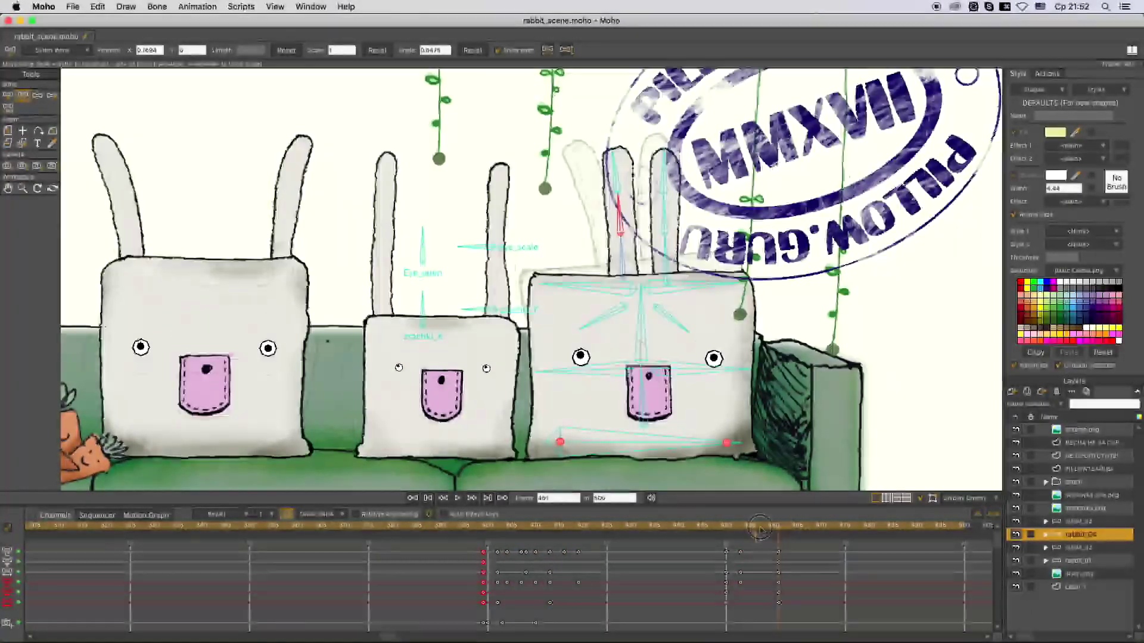
key("super+v")
scroll(638, 327, "up", 3)
left_click(495, 371)
Squash rabbit_04's body at frame 456 and swing its ears slightly before the rest pose
scroll(494, 370, "down", 5)
left_click_drag(750, 527, 738, 527)
left_click_drag(609, 272, 606, 266)
left_click_drag(661, 195, 653, 193)
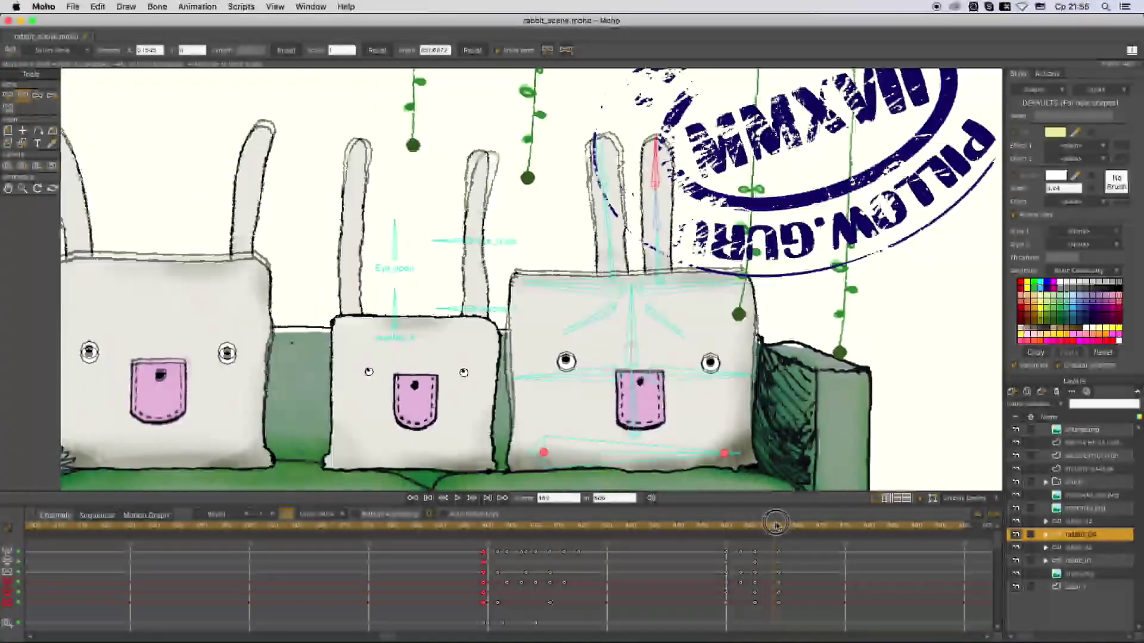
left_click_drag(659, 194, 654, 192)
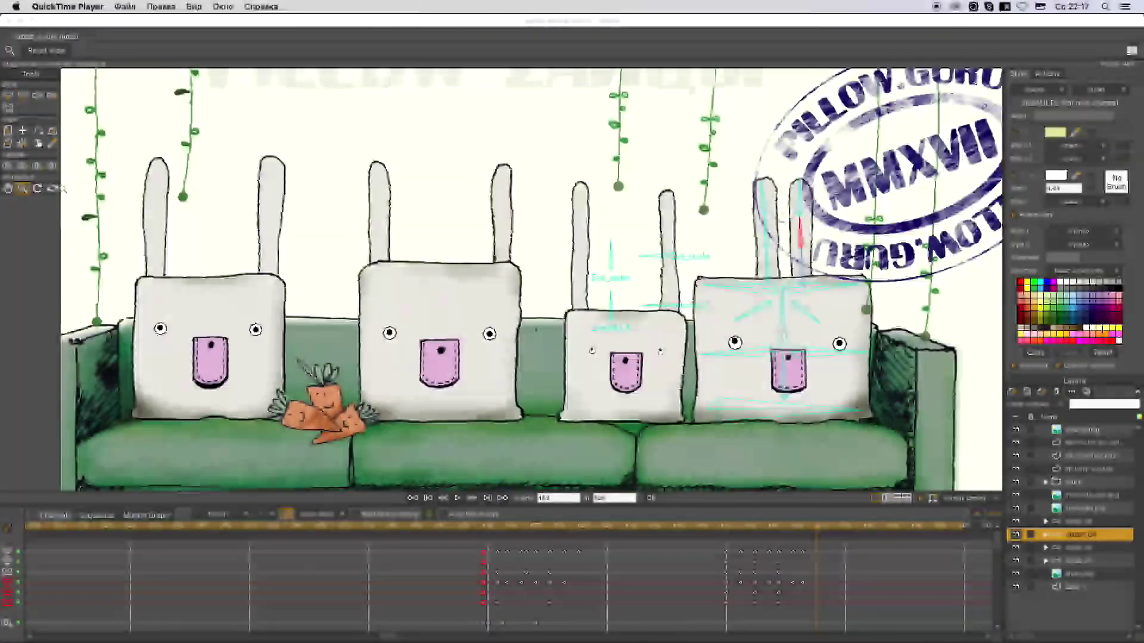
Make rabbit_04 blink around frame 425 with the Eye_open bone, and enlarge its eyes and shift its pupils with the other eye controls
left_click(618, 262)
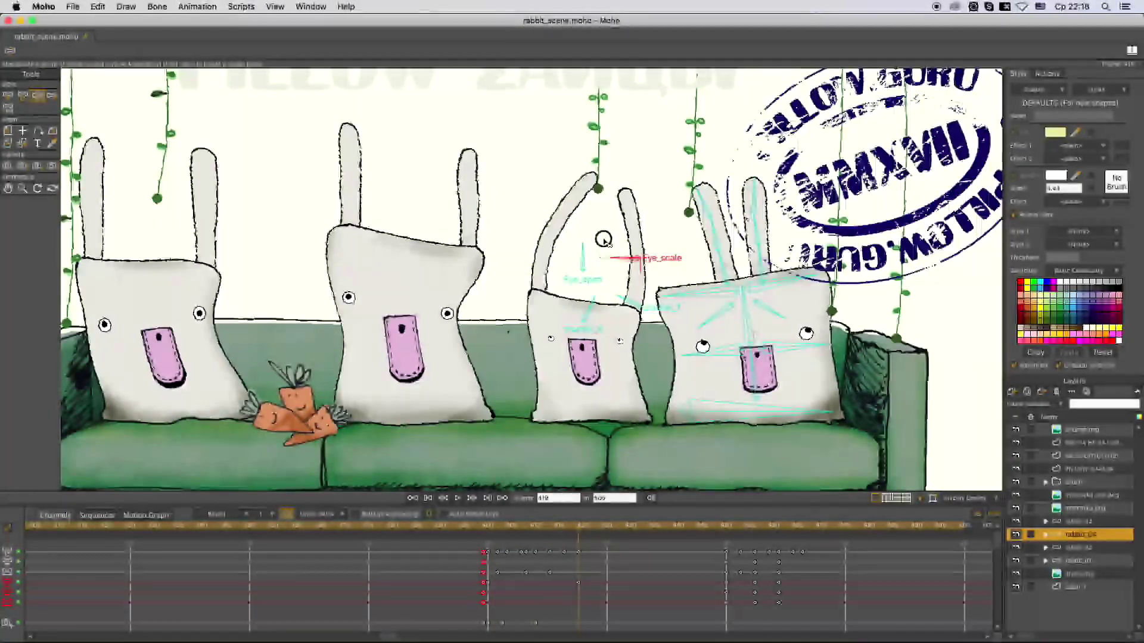
left_click_drag(552, 526, 607, 525)
left_click(582, 249)
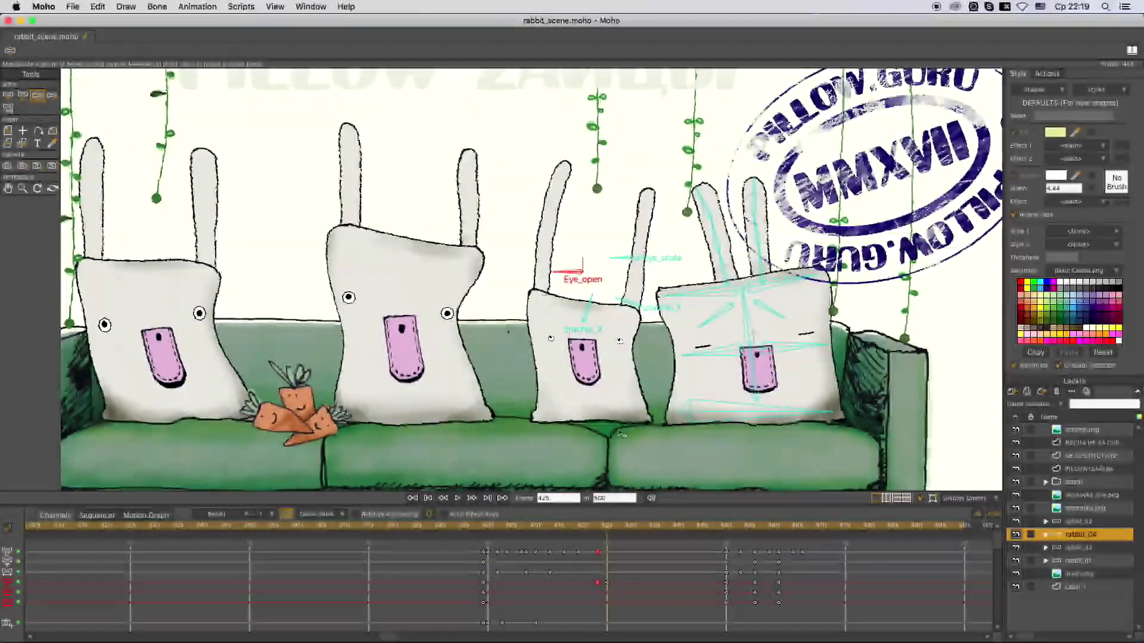
left_click_drag(635, 527, 731, 532)
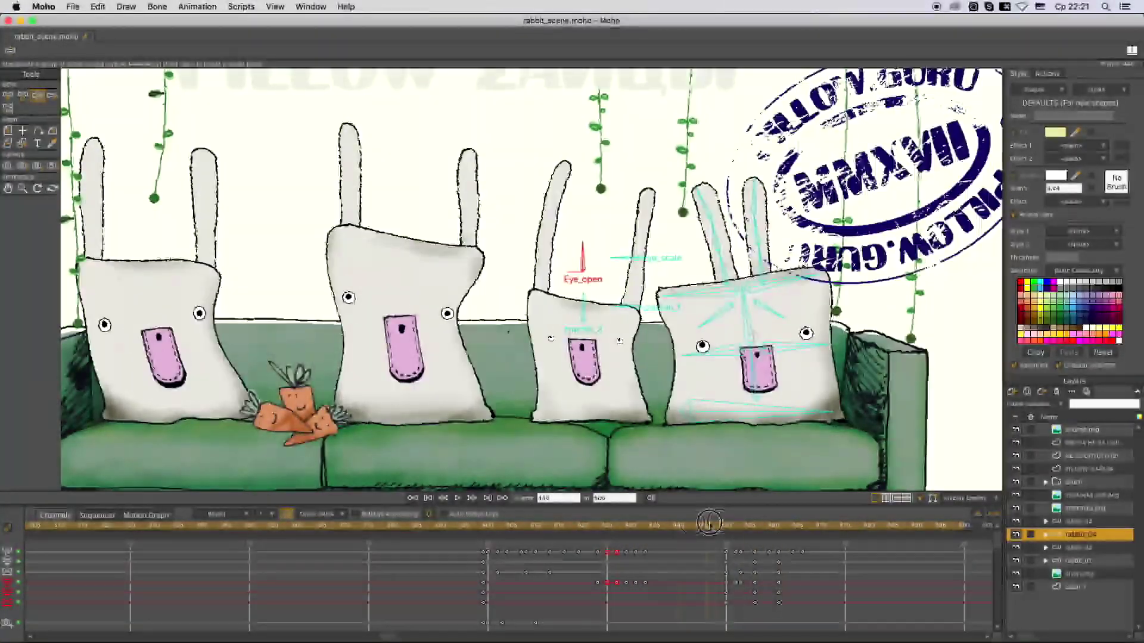
left_click(587, 303)
left_click_drag(574, 518, 545, 519)
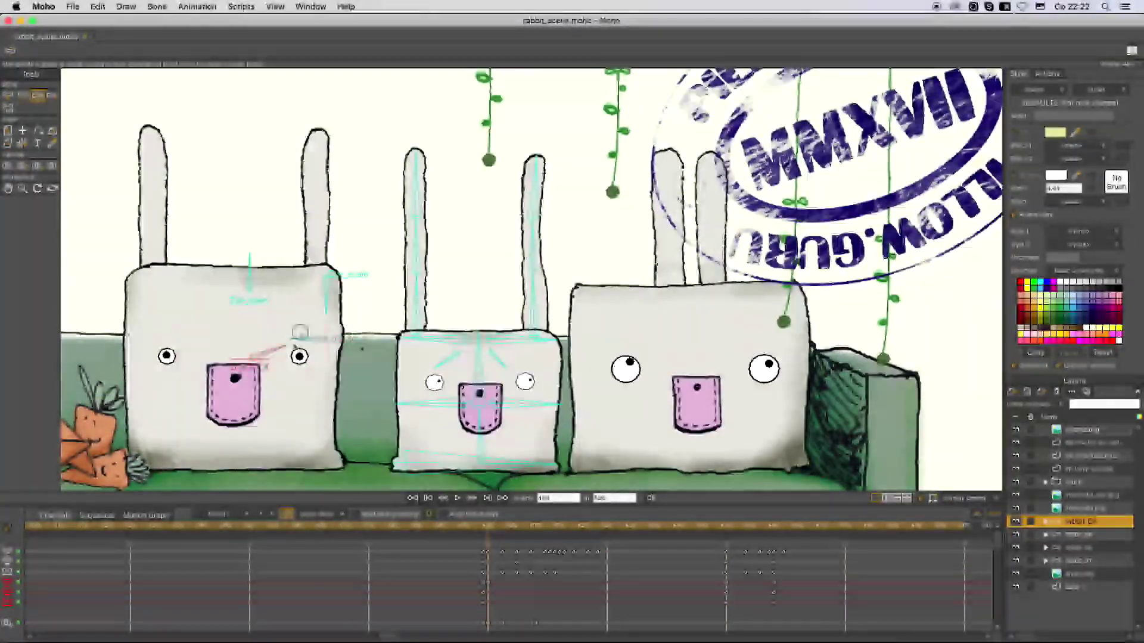
Enlarge rabbit_03's eyes with Eye_scale, shift its pupils, and key a blink around frame 425 with Eye_open
left_click_drag(502, 525, 726, 525)
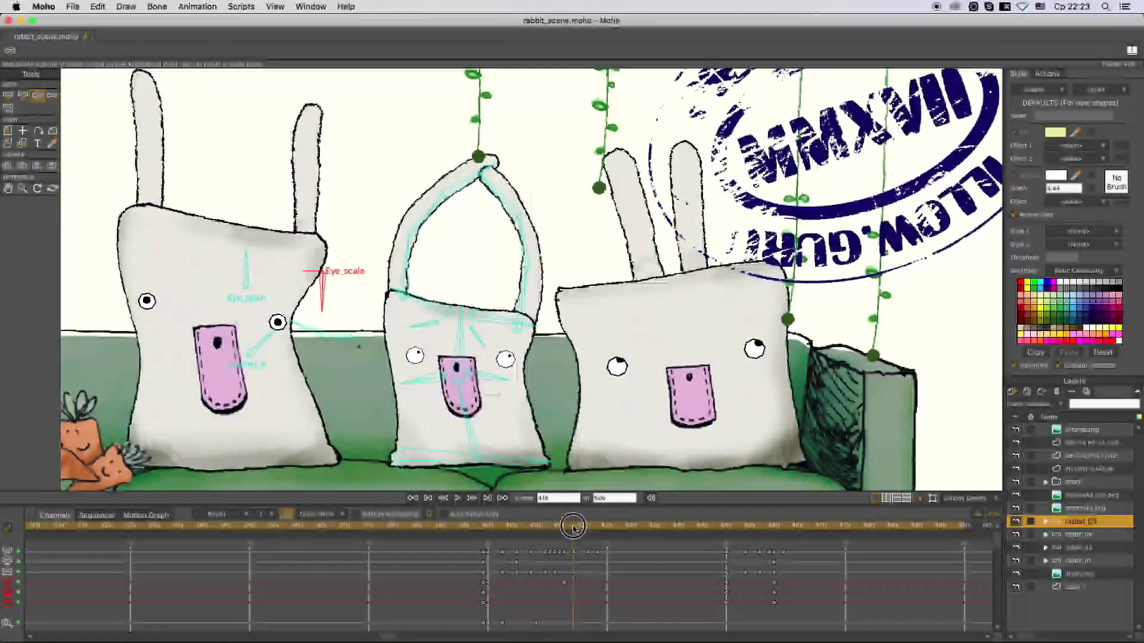
left_click_drag(573, 527, 581, 528)
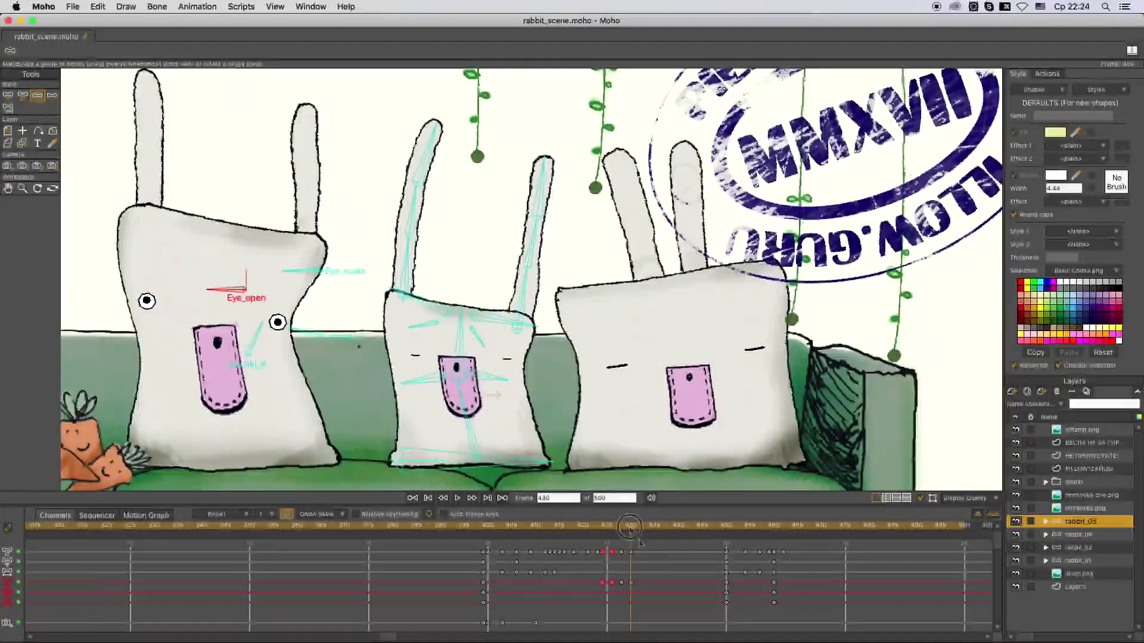
left_click_drag(604, 527, 600, 529)
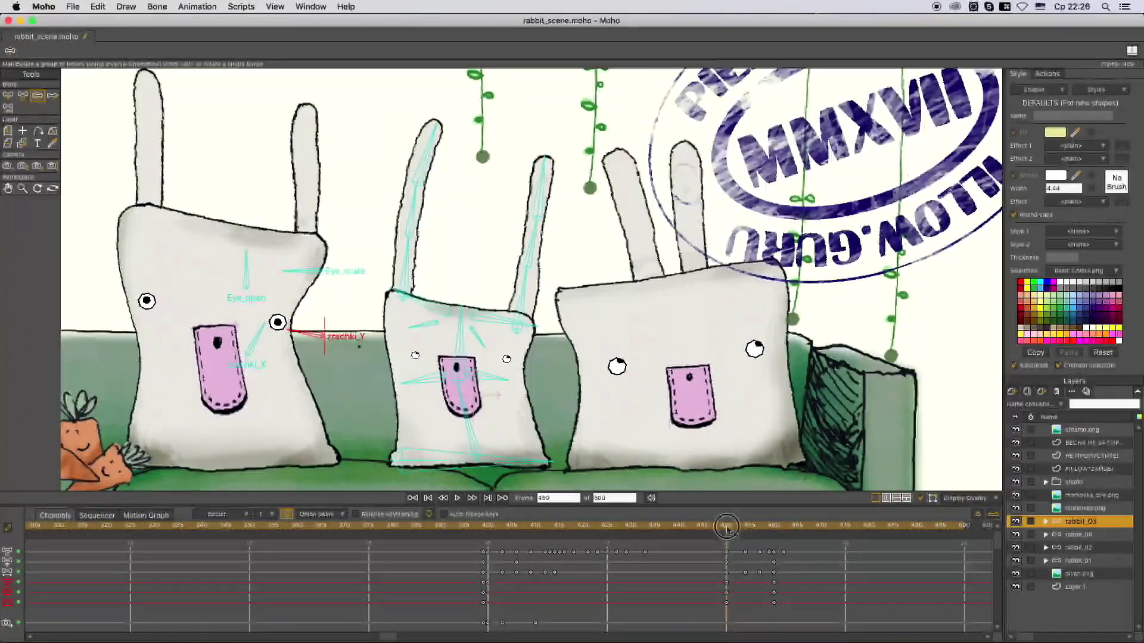
left_click_drag(745, 527, 774, 529)
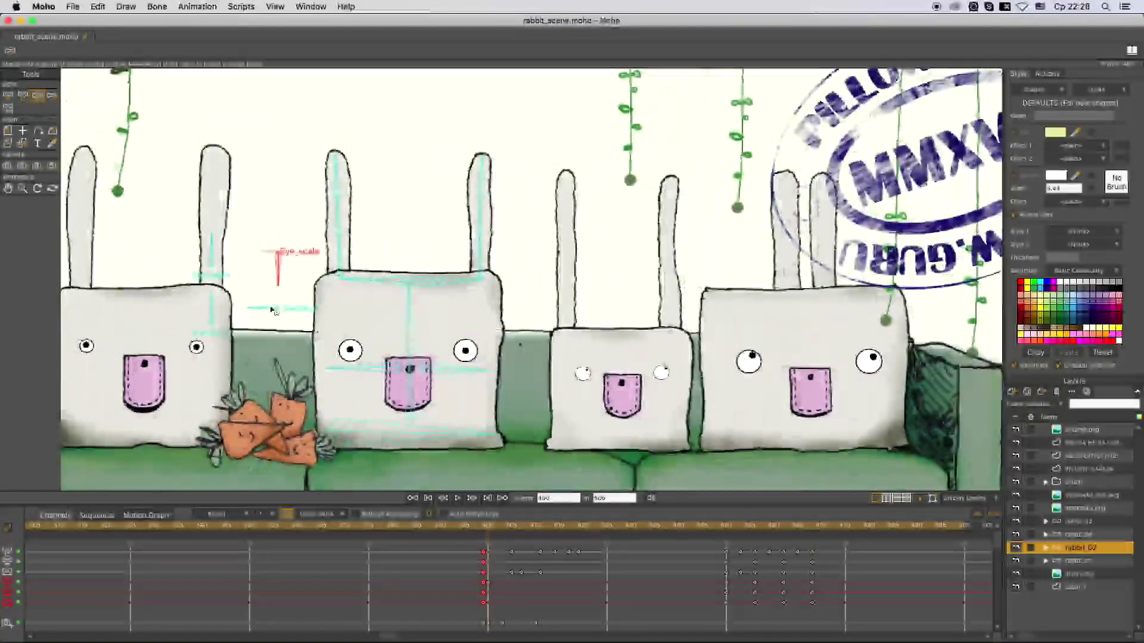
Animate rabbit_02's widened eyes and key its blink around frame 427 with the Eye_open bone
left_click(558, 527)
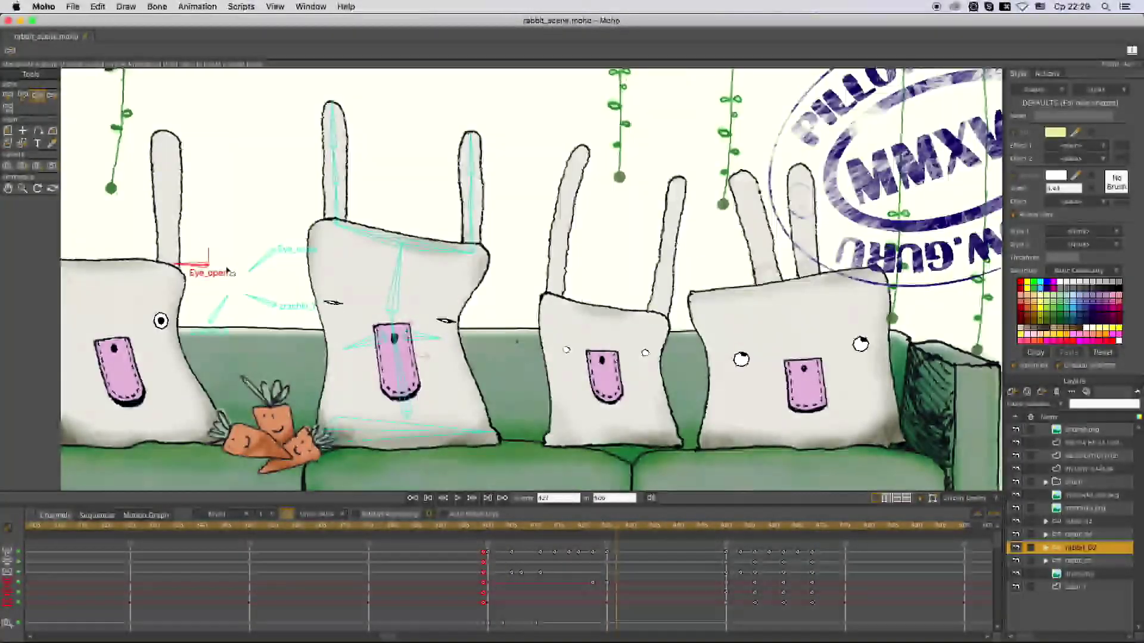
left_click(623, 521)
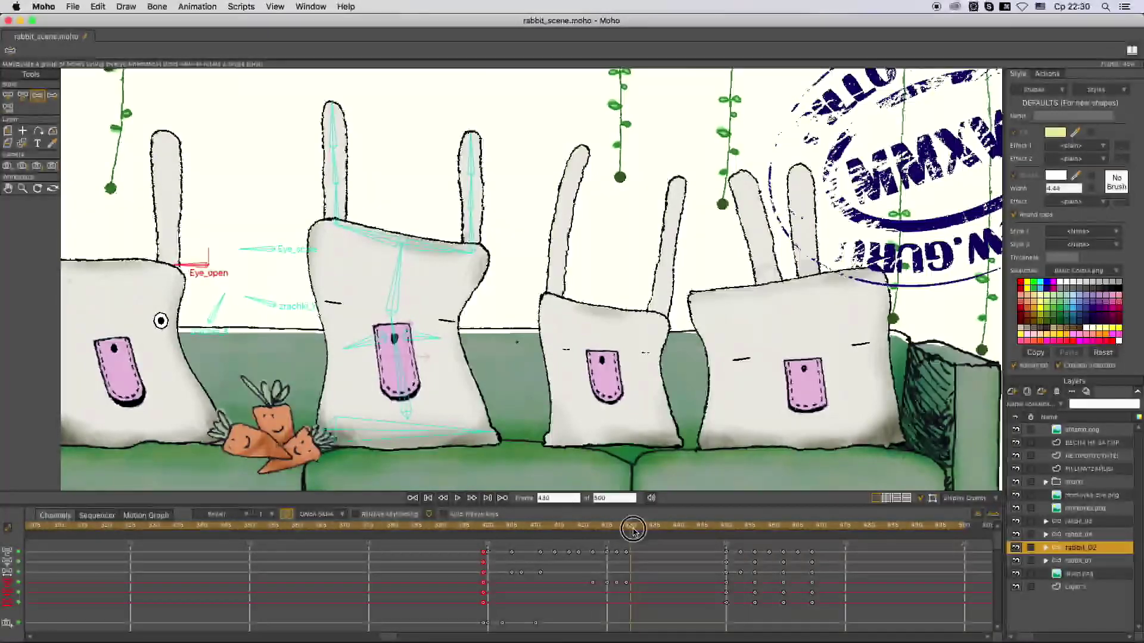
Turn rabbit_03's pupils with zrachki_X at frame 418, and adjust rabbit_02's eye opening around frame 456
left_click(1080, 523)
left_click(574, 528)
left_click_drag(651, 526, 645, 526)
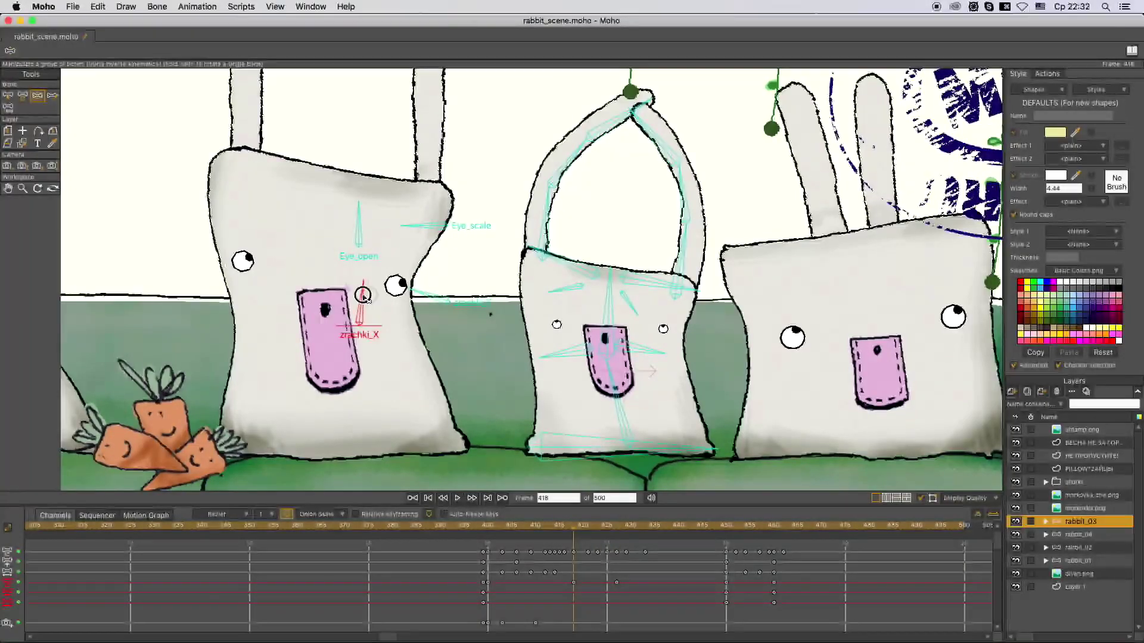
left_click(1080, 547)
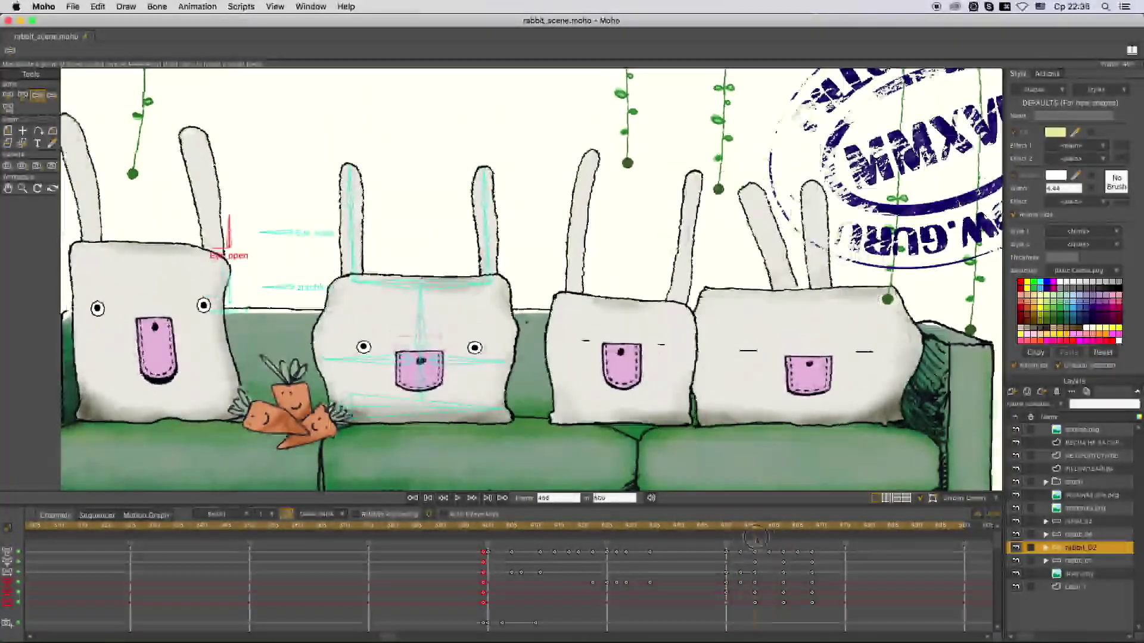
Enlarge rabbit_01's eyes and turn its pupils around frame 410 with the eye control bones
left_click(1080, 561)
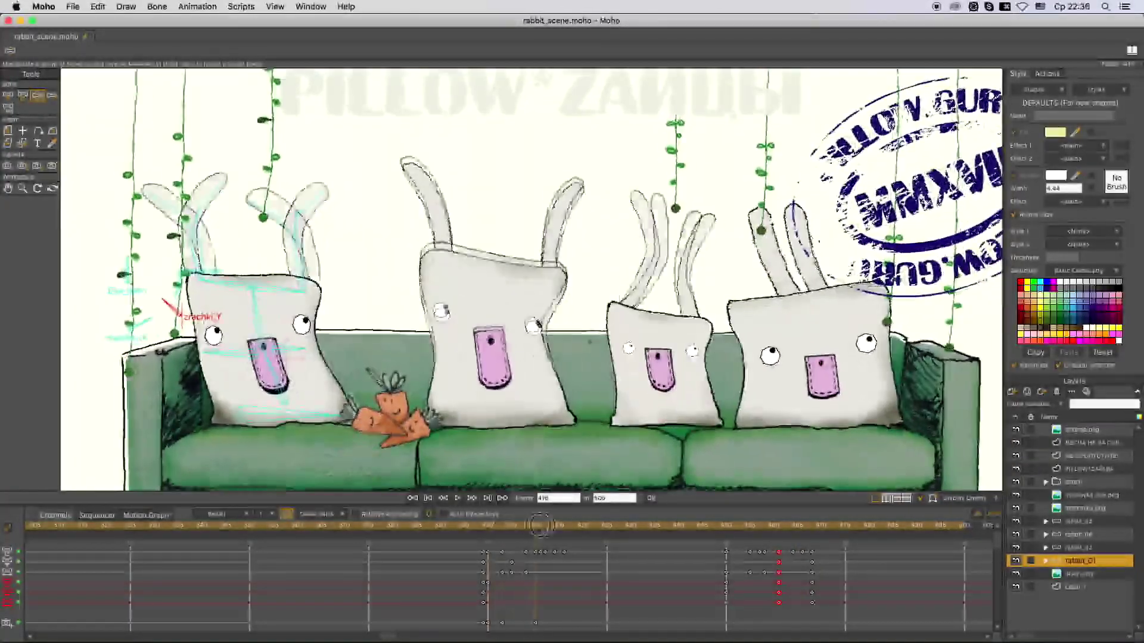
left_click_drag(540, 526, 726, 527)
left_click(617, 526)
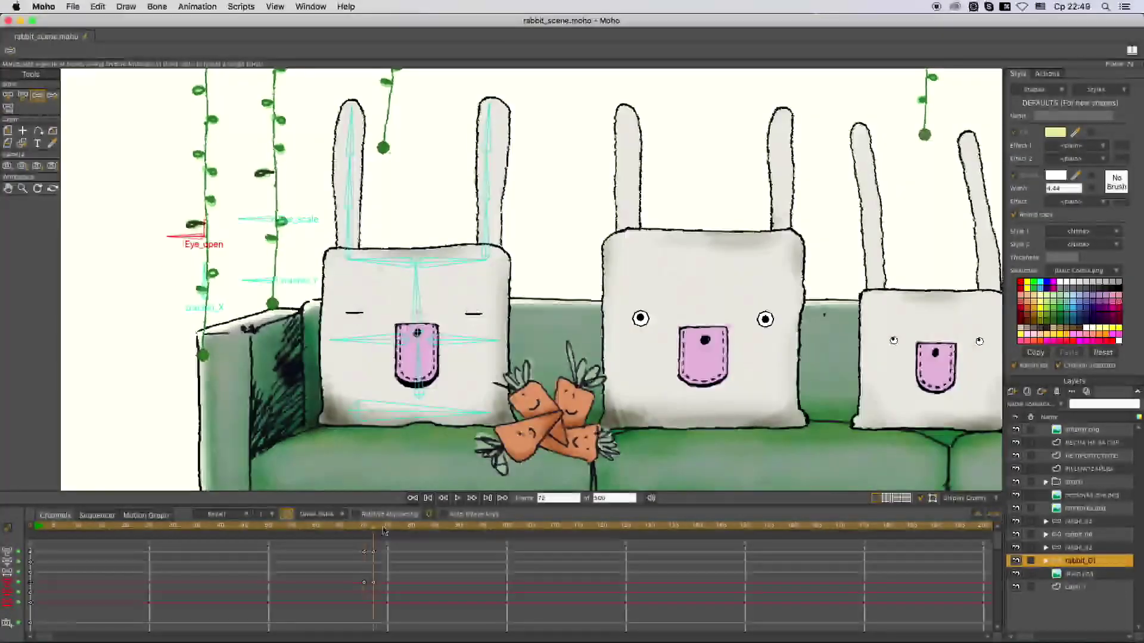
Complete rabbit_01's blink after frame 72 and paste copies of its keyframes along the timeline, including at frame 254
key("super+v")
key("super+c")
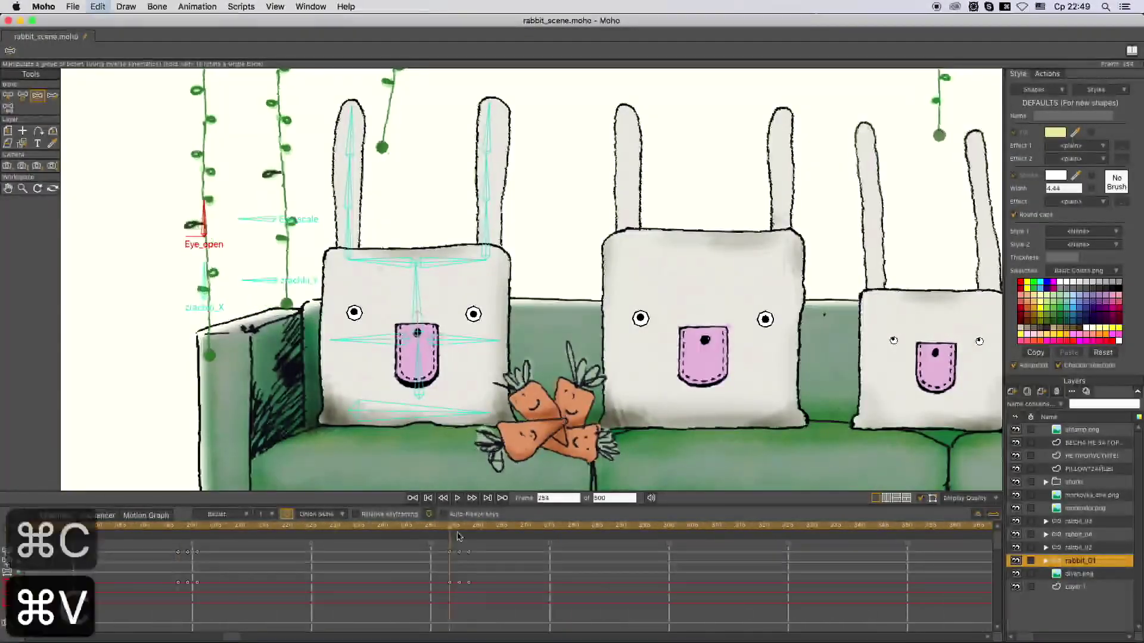
left_click_drag(158, 637, 384, 637)
left_click(397, 529)
Paste rabbit_02's blink keyframes at several points along its timeline, ending with a copy at frame 338
left_click(1080, 547)
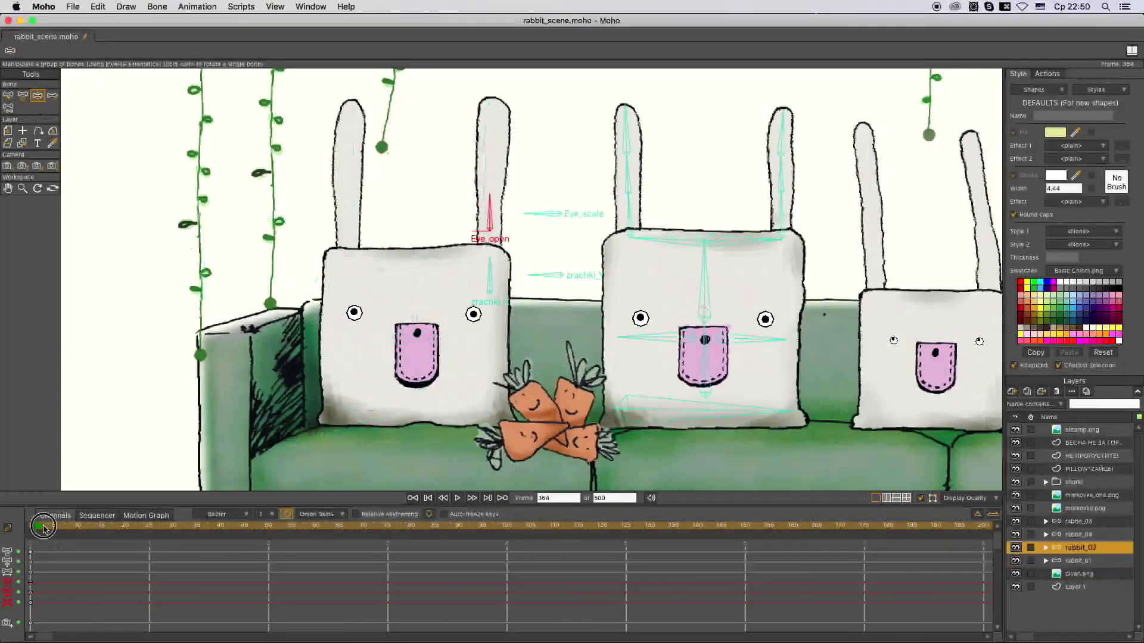
key("super+v")
scroll(418, 566, "right", 10)
left_click(421, 530)
key("super+v")
scroll(399, 572, "right", 3)
left_click(316, 529)
key("super+v")
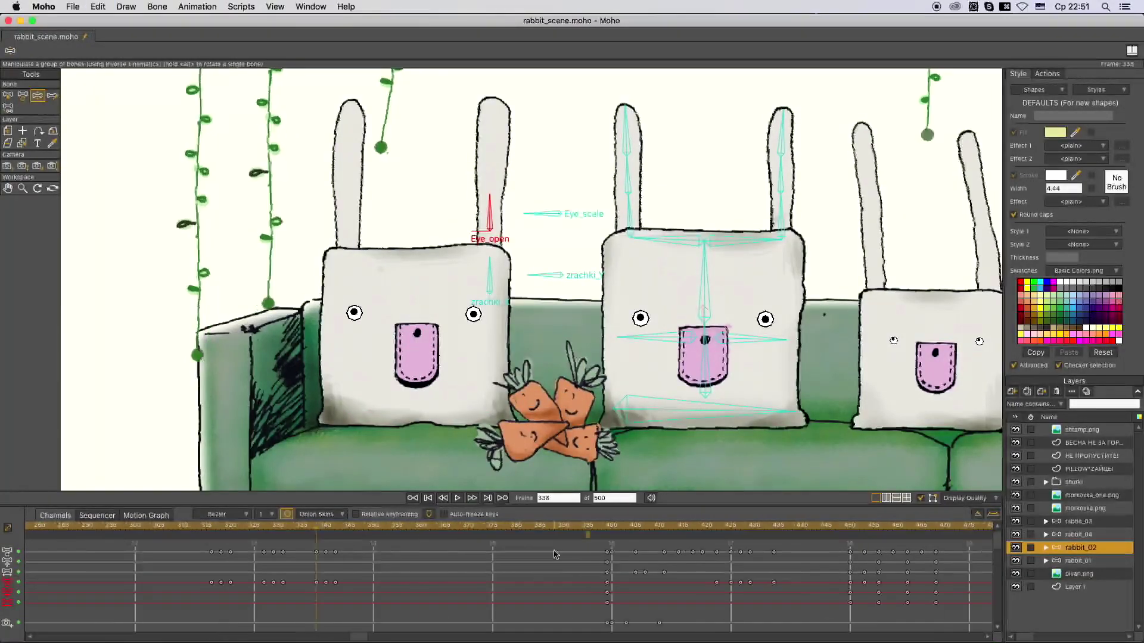
Key a rabbit_03 blink around frame 24 with Eye_open, and paste copies along the timeline, including at frames 109 and 238
left_click(1080, 521)
scroll(417, 566, "left", 15)
left_click(159, 529)
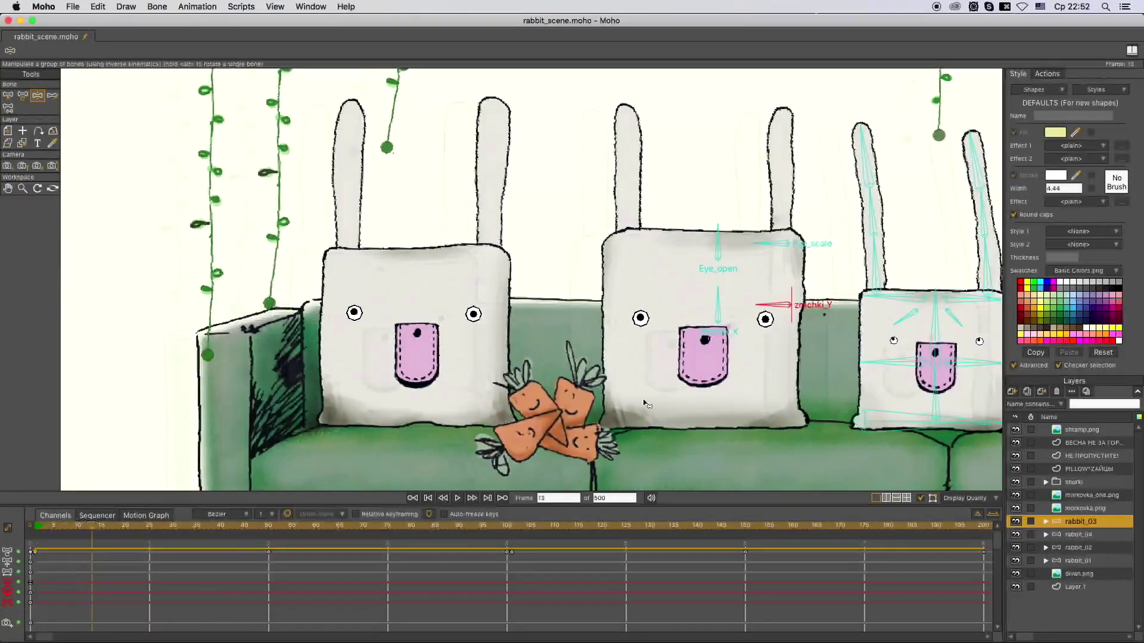
scroll(417, 566, "right", 15)
left_click(681, 528)
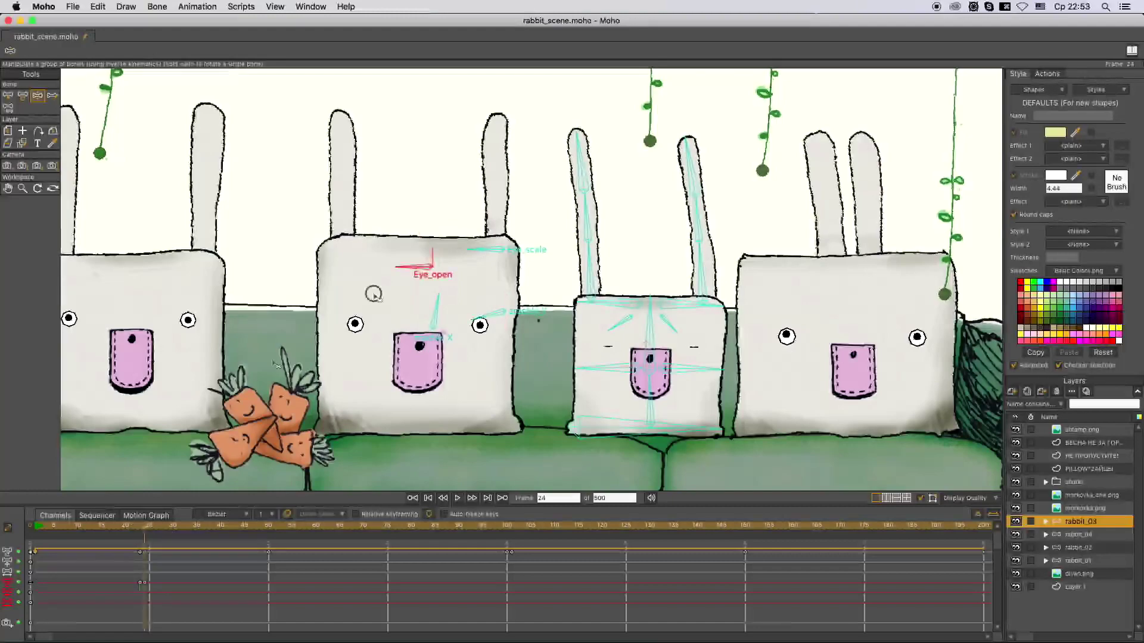
scroll(601, 529, "right", 2)
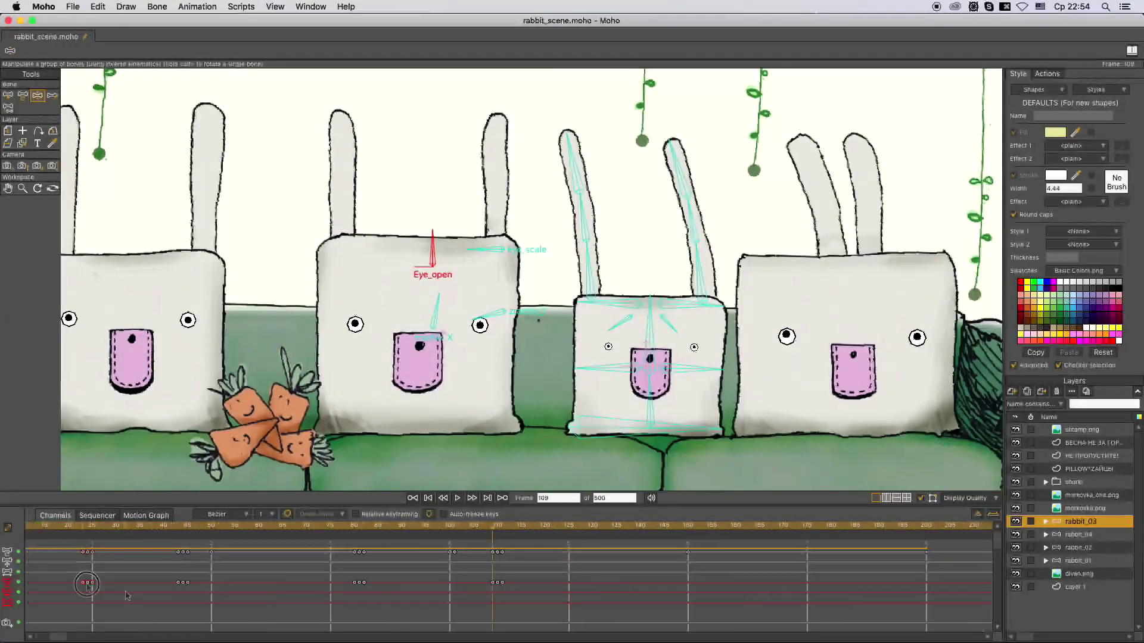
left_click(642, 530)
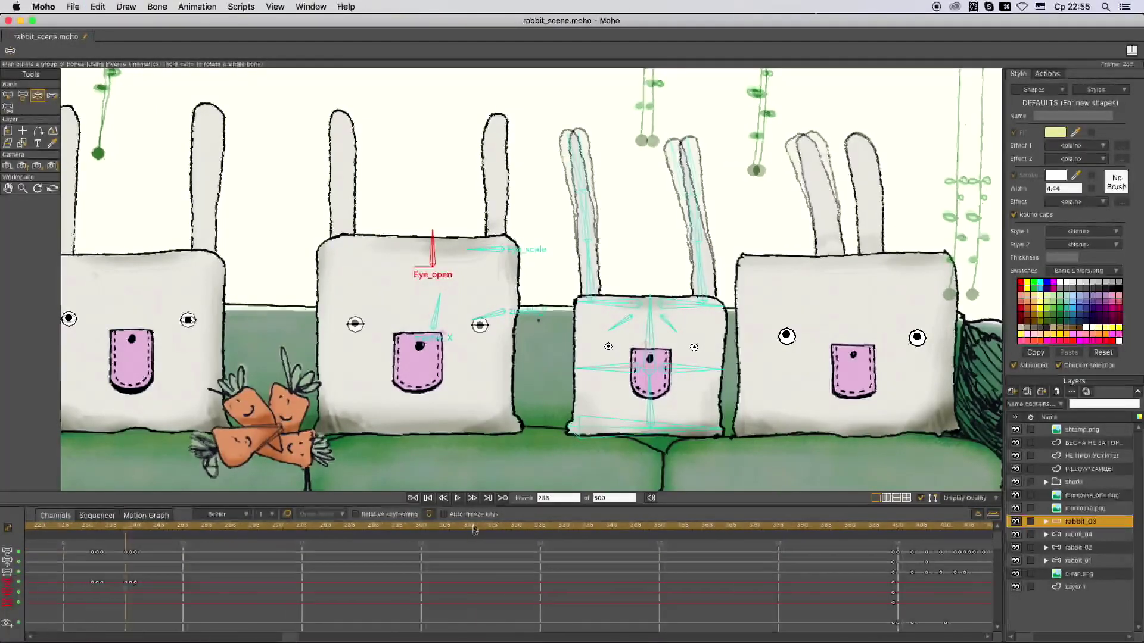
Key a rabbit_04 blink between frames 50 and 56 with Eye_open, and copy its keyframes further along the timeline
left_click(1067, 536)
left_click(37, 527)
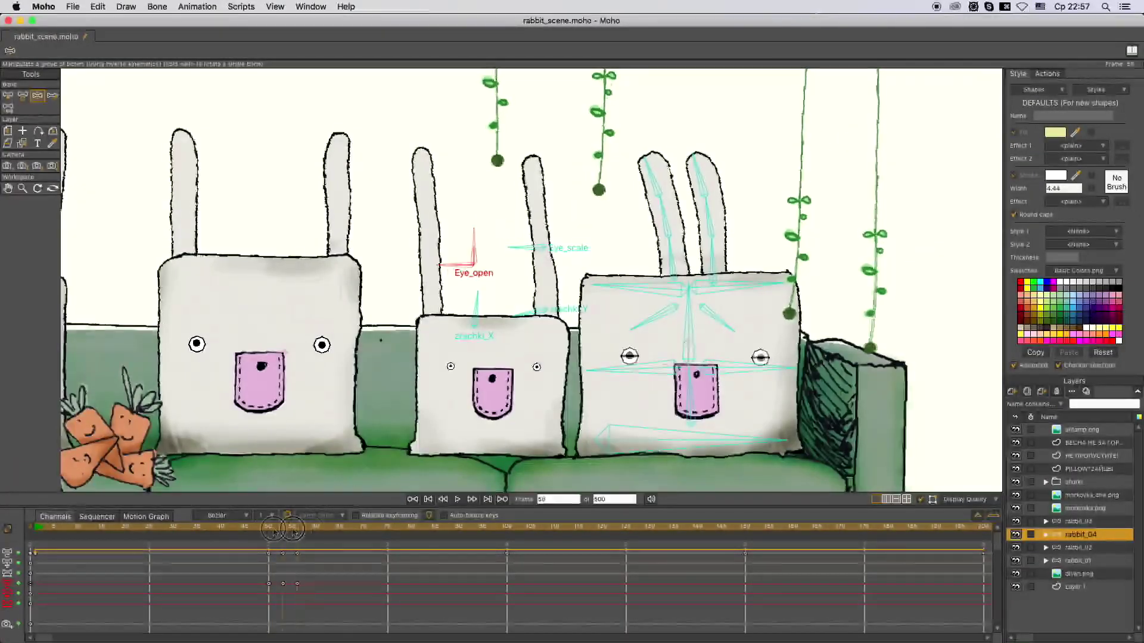
key("super+c")
key("super+v")
left_click(449, 526)
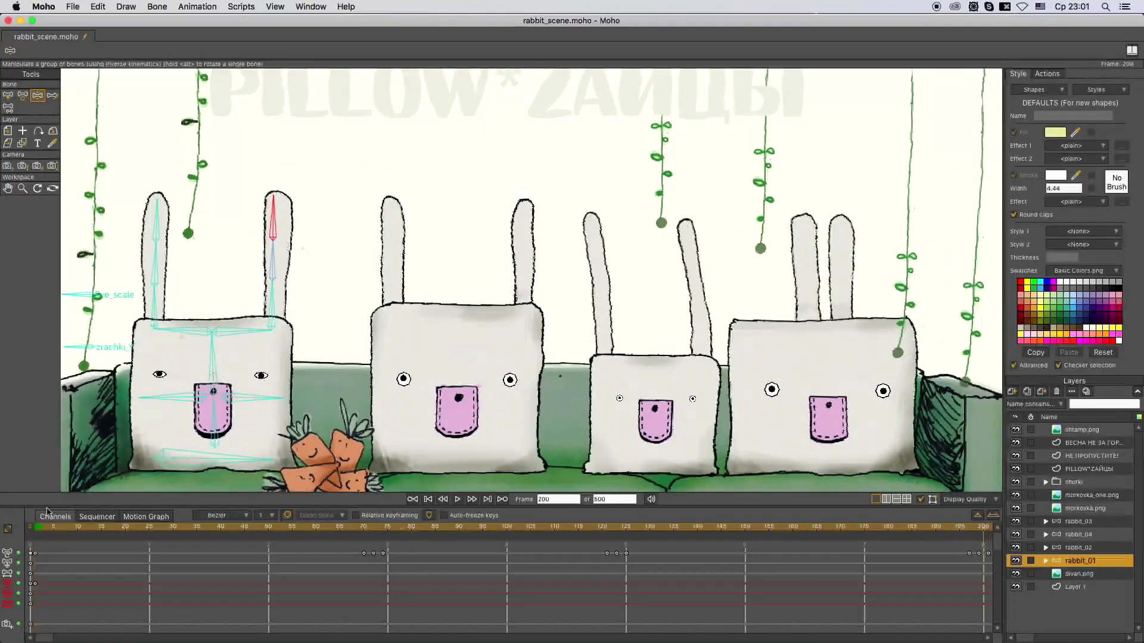
Tilt rabbit_01's ear-tip bones at frame 100 to create an ear sway across frames 1 to 200
key("b")
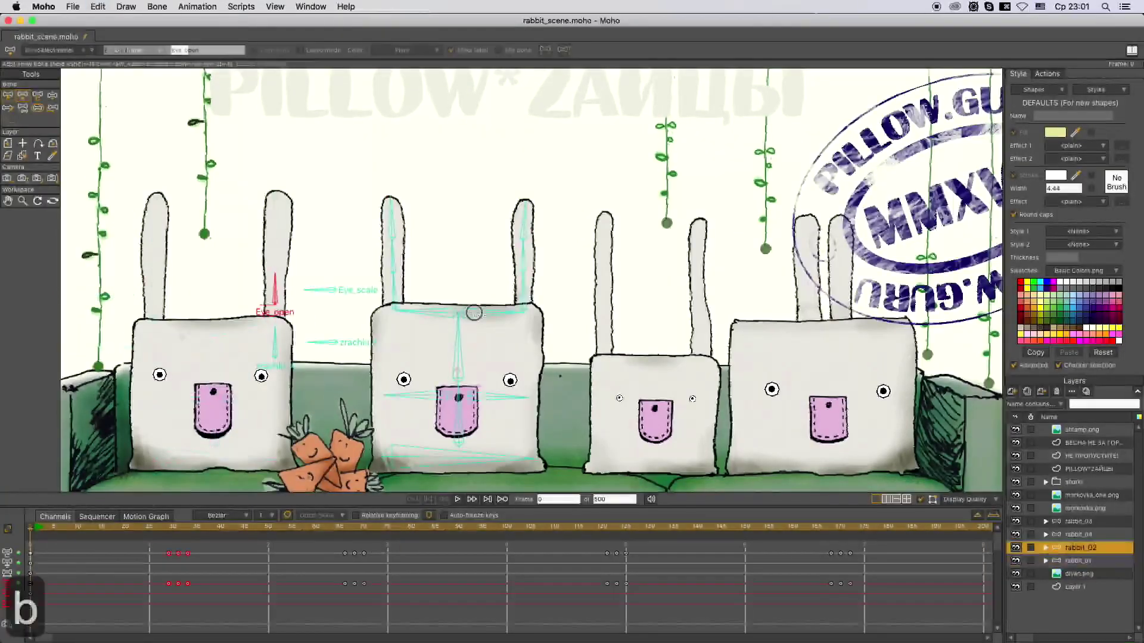
key("b")
left_click(157, 341)
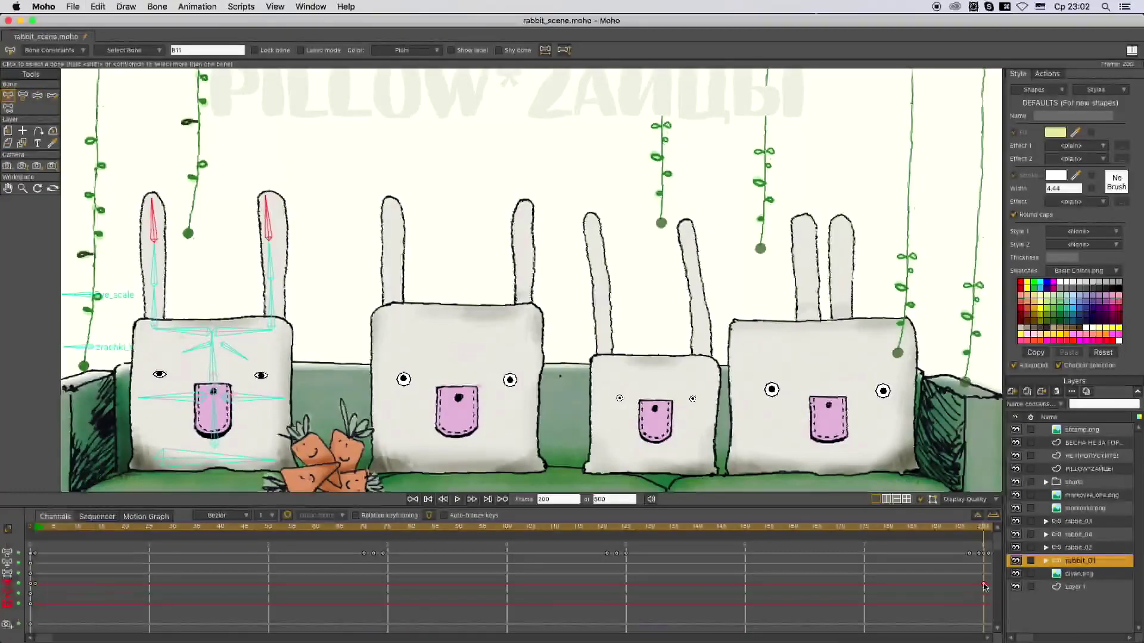
left_click(151, 223)
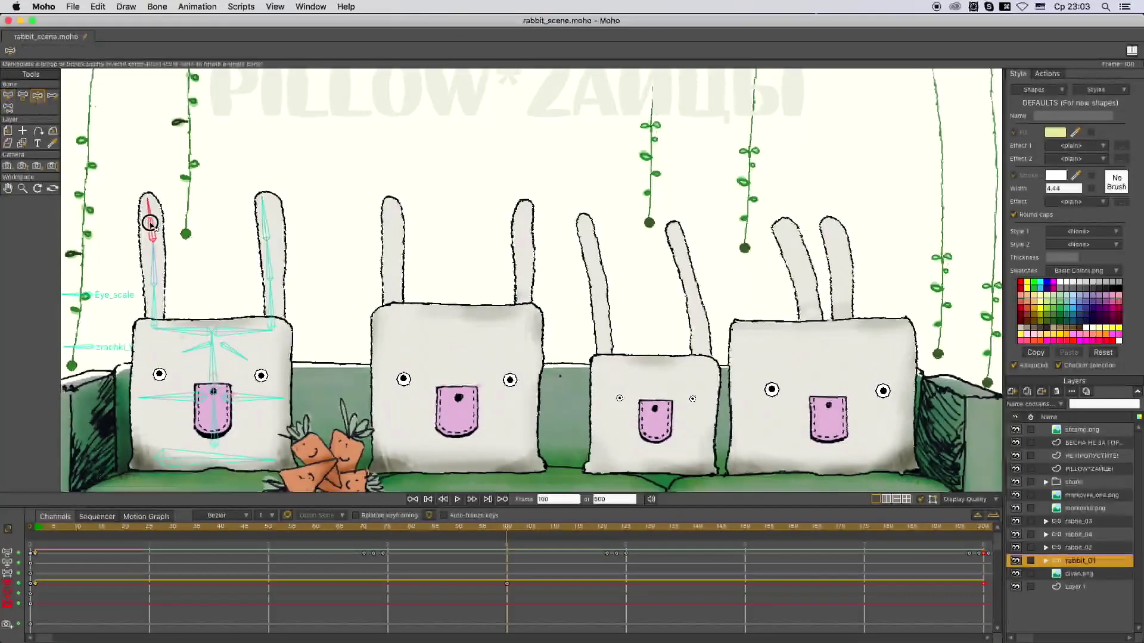
left_click(146, 517)
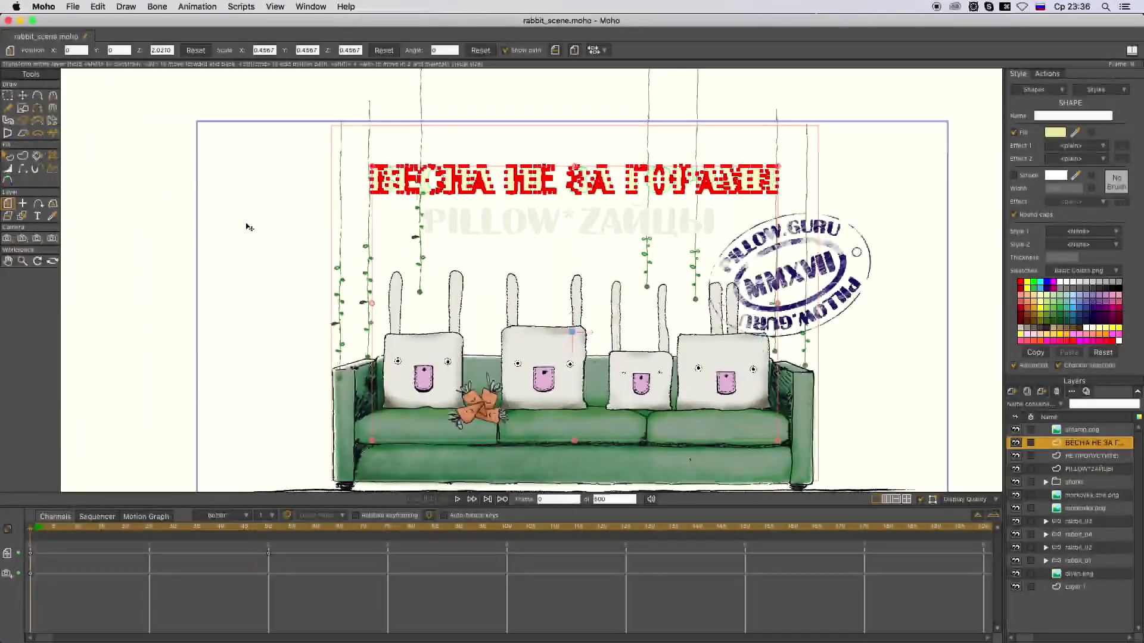
Reposition the origin of the "ВЕСНА НЕ ЗА ГОРАМИ" layer and key its scale animation between frames 50 and 55
key("o")
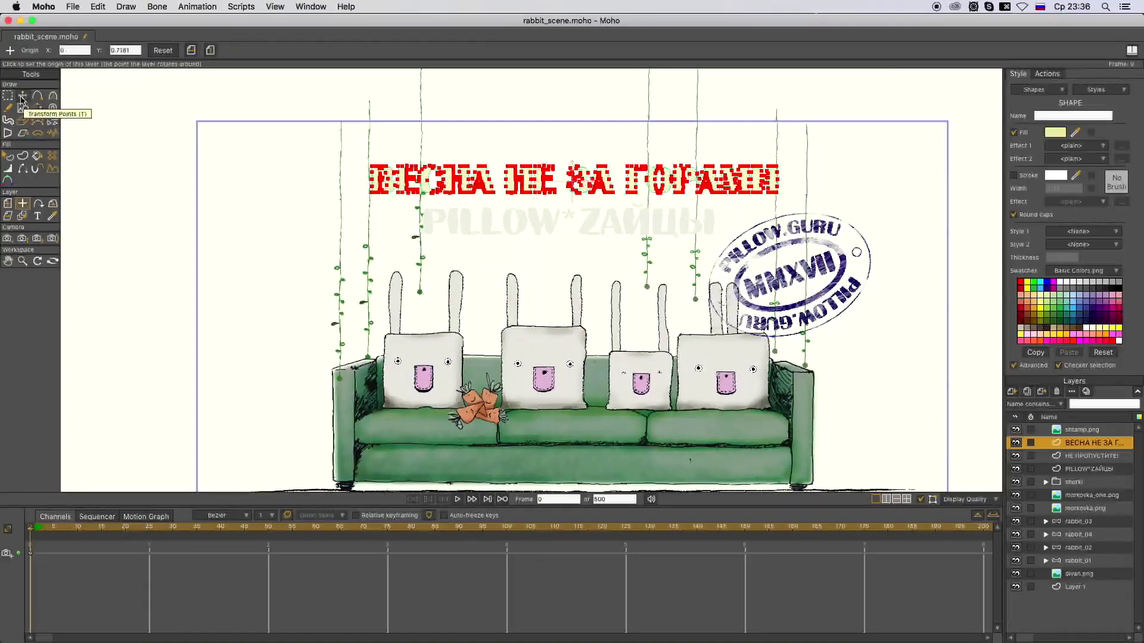
left_click(22, 98)
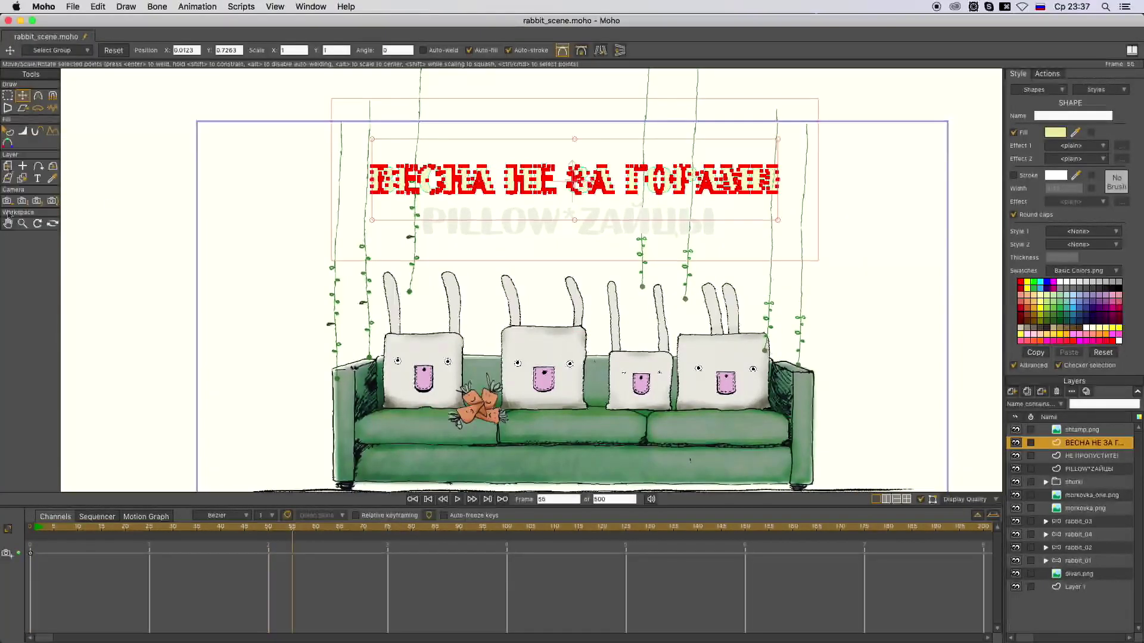
left_click(8, 166)
key("super+a")
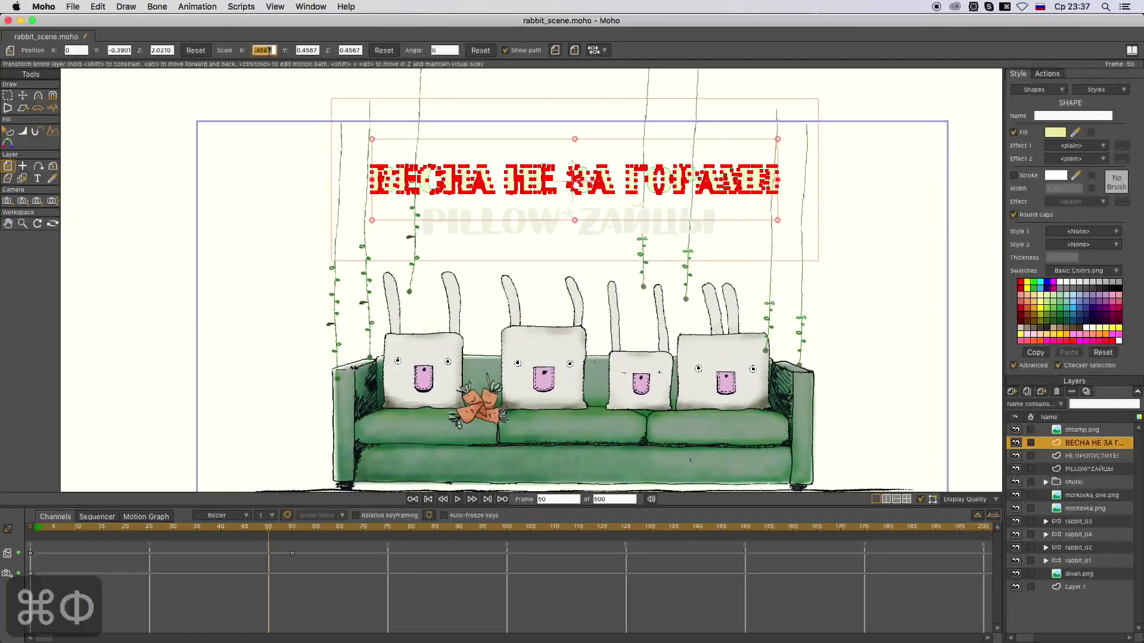
left_click(270, 530)
left_click_drag(286, 515, 292, 515)
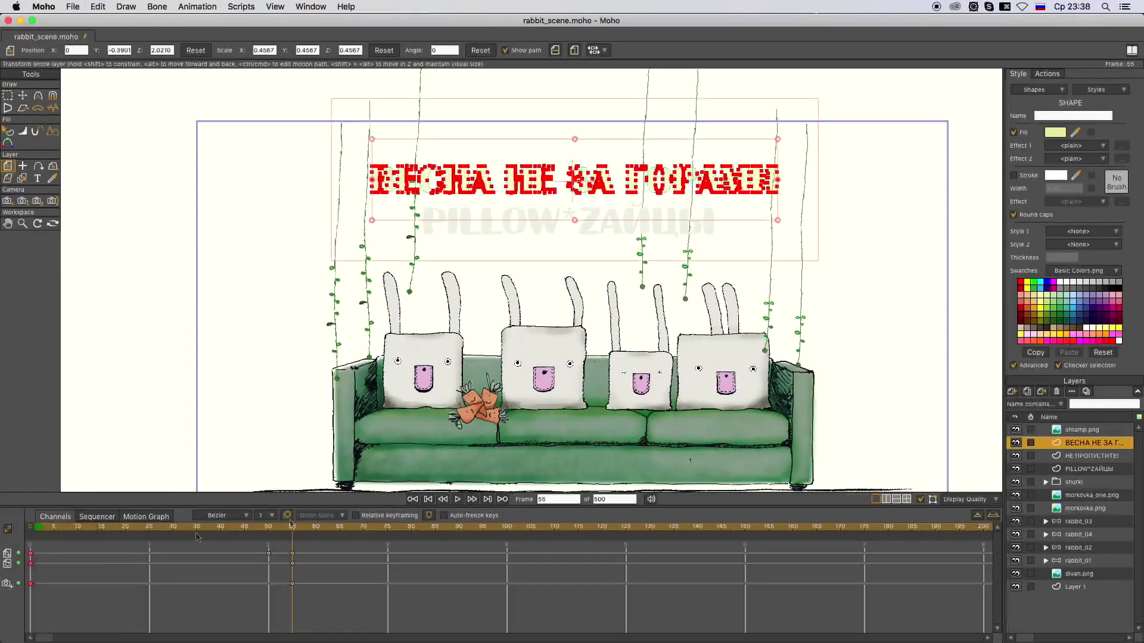
Reposition the "PILLOW*ZАЙЦЫ" layer's origin, key its scale-in from 0 between frames 55 and 60, and preview the title animation
left_click(1092, 469)
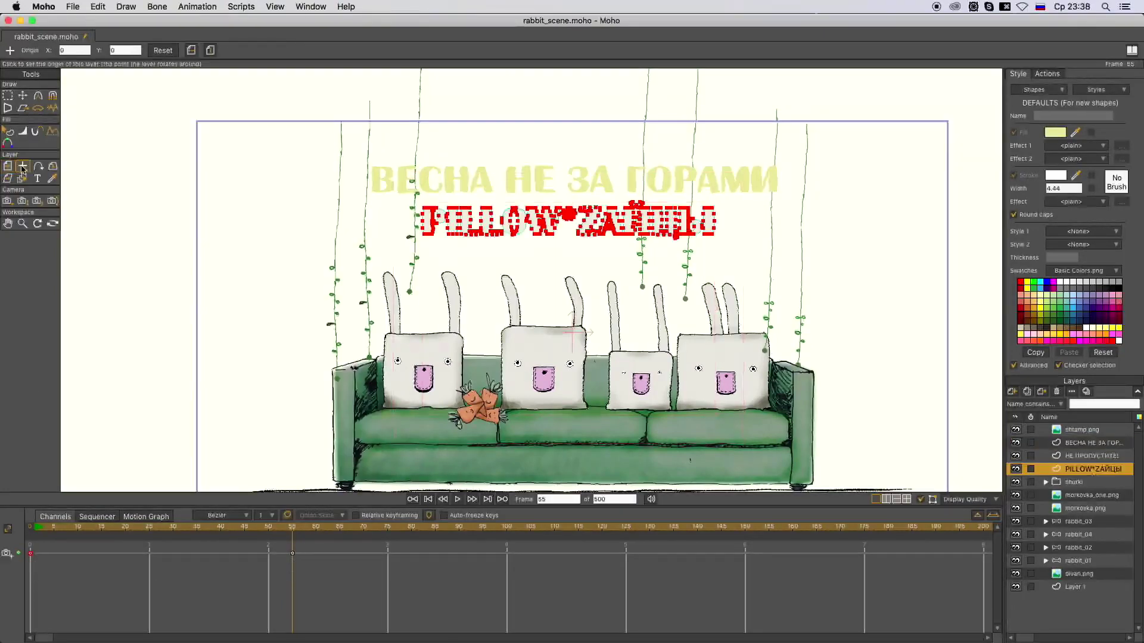
left_click(279, 530)
key("super+c")
key("super+v")
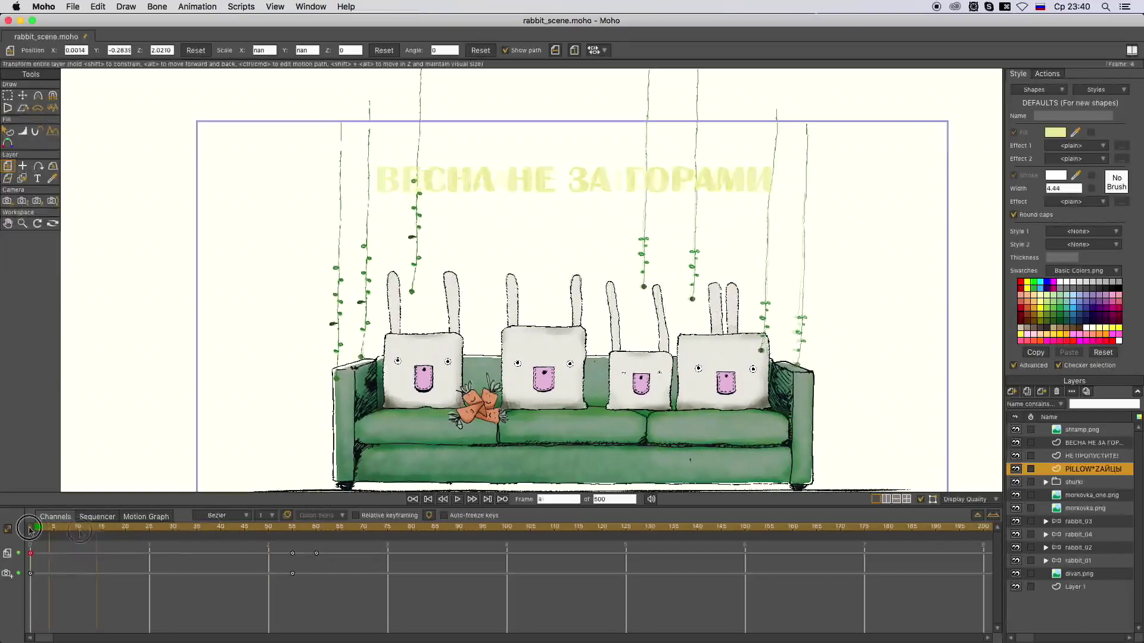
key("super+z")
key("space")
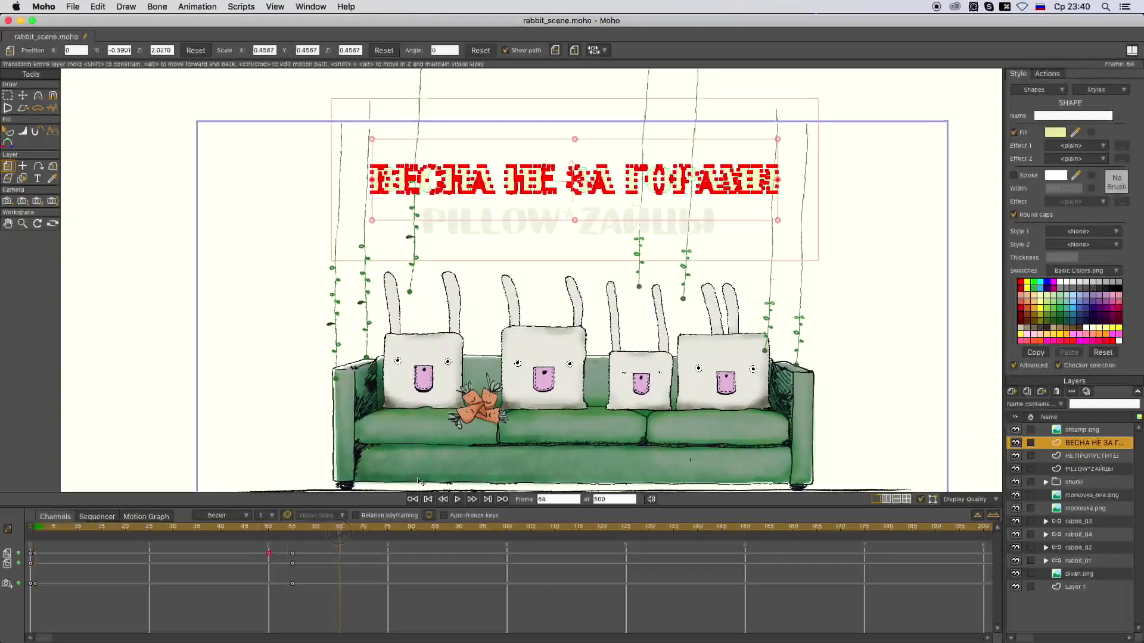
Turn on sub-frame motion blur for the "НЕ ПРОПУСТИТЕ !" layer with frame count 20 and frame percentage 100
left_click(136, 130)
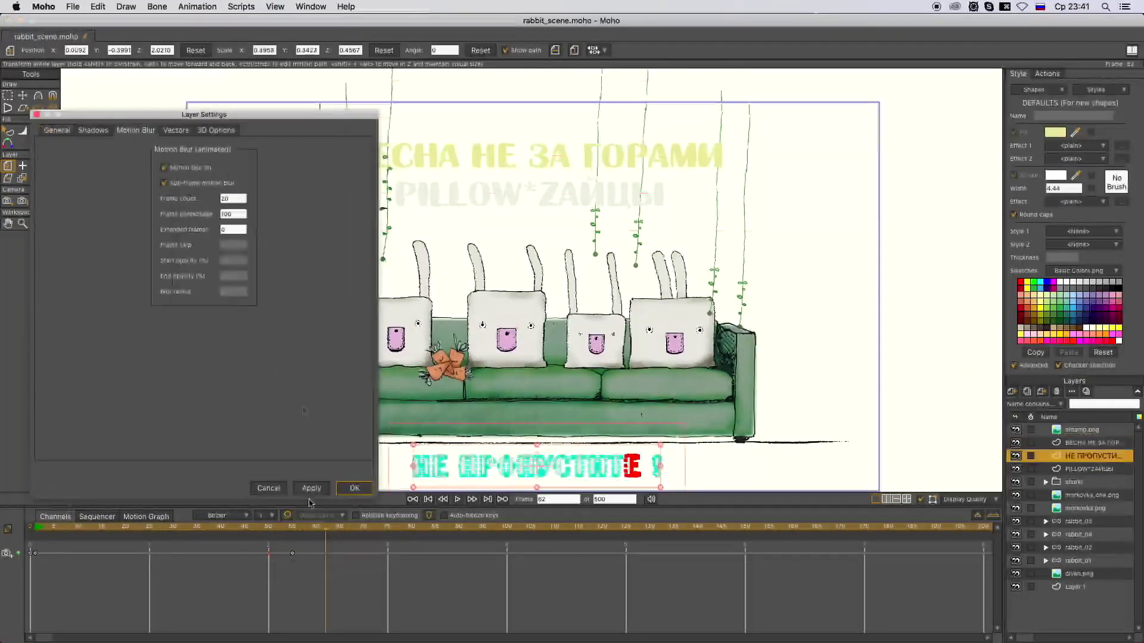
left_click(268, 488)
Animate the "НЕ ПРОПУСТИТЕ !" layer scaling up from 0 between frames 75 and 80, and scrub through the result
left_click(367, 514)
left_click(462, 454)
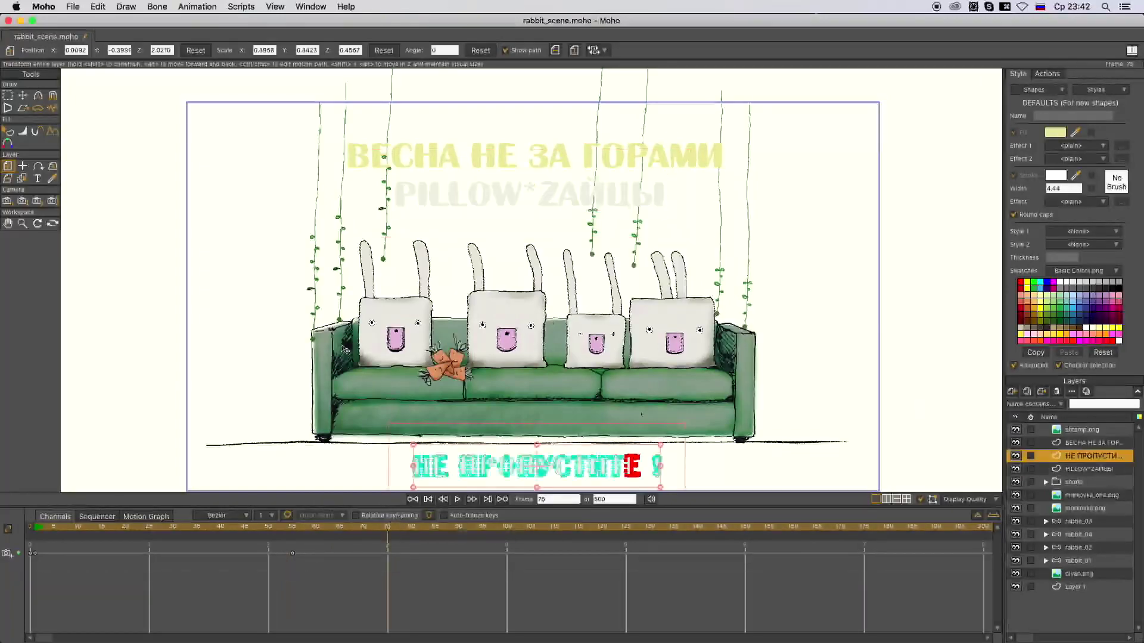
key("0")
left_click(411, 524)
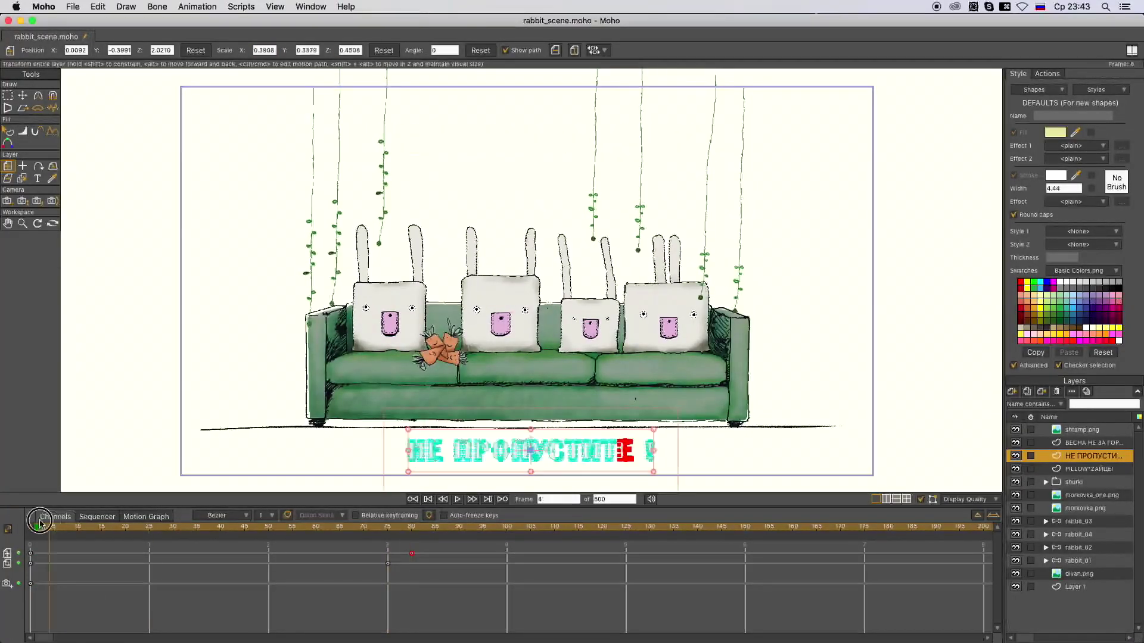
left_click(315, 527)
left_click_drag(315, 527, 435, 522)
Save the project and start an animation export in QuickTime format
left_click(73, 7)
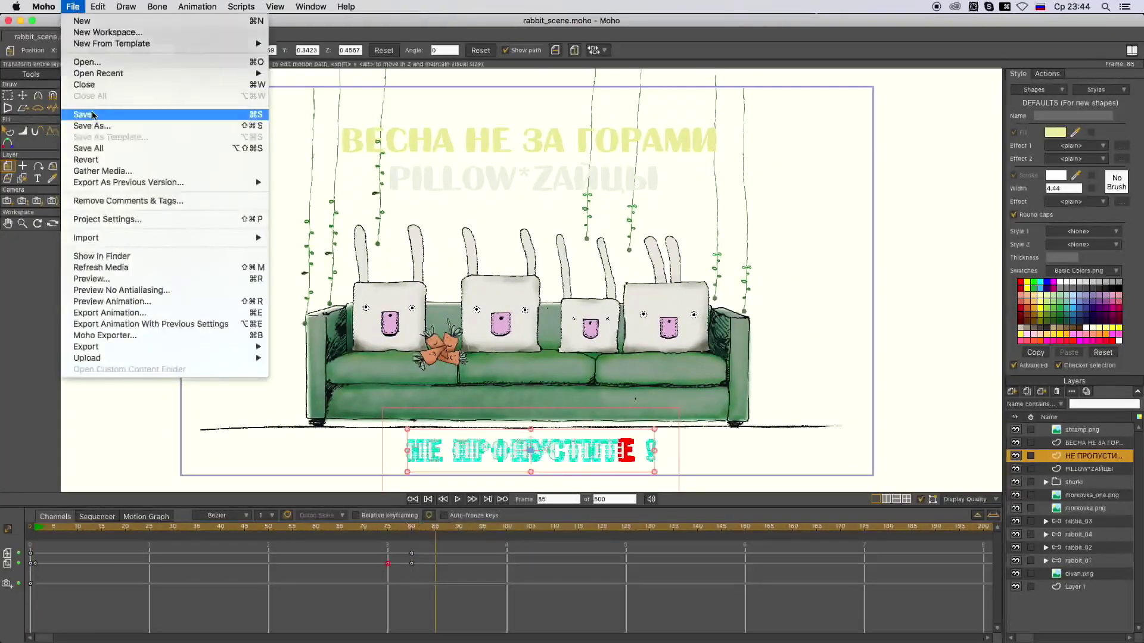
left_click(137, 331)
left_click(581, 220)
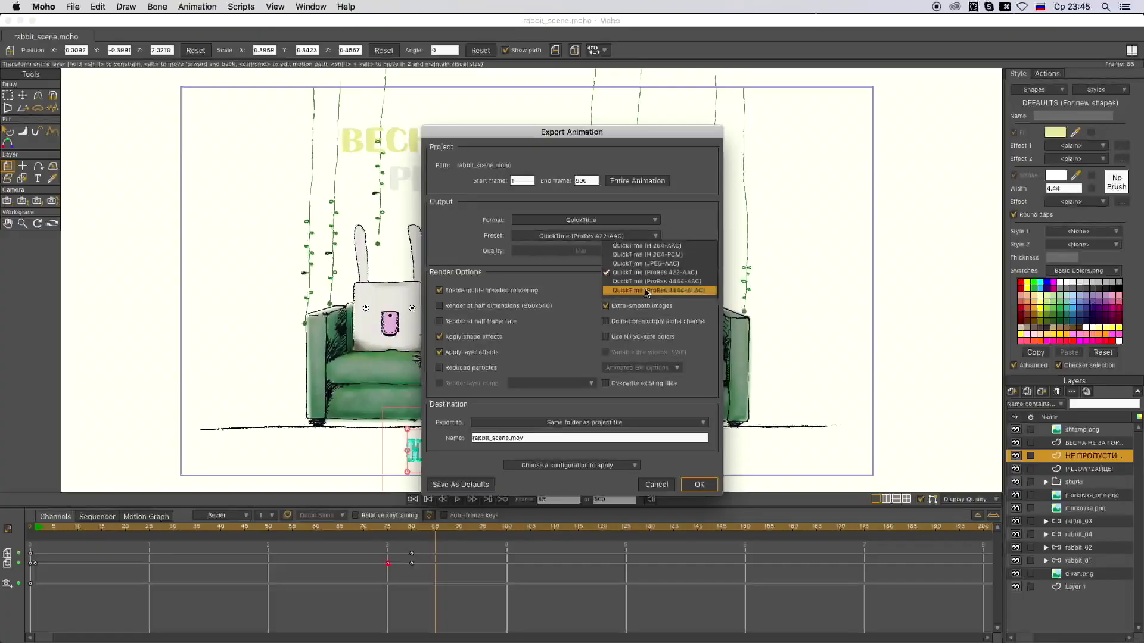